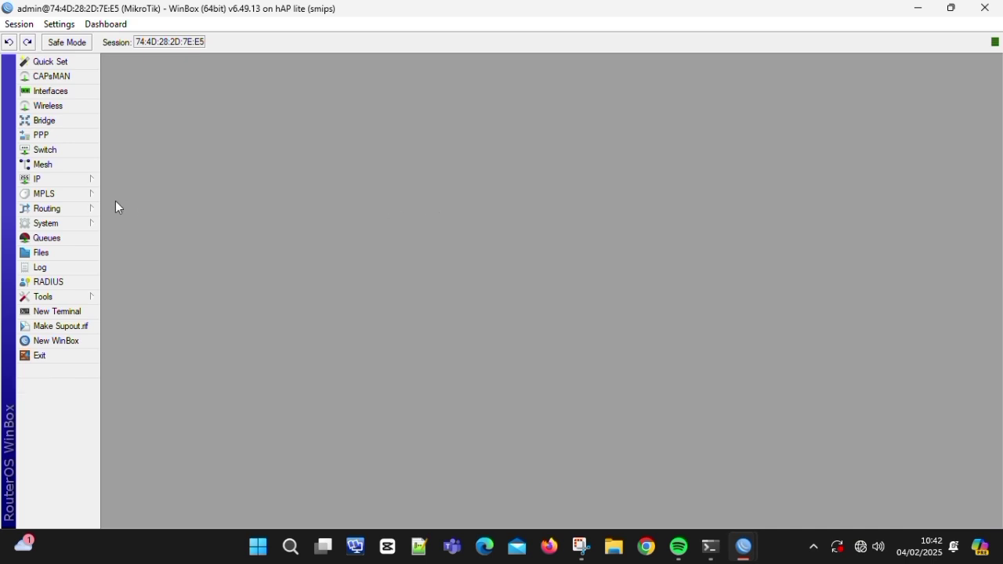
# - Reset the router configuration with No Default Configuration and Do Not Backup ticked
pyautogui.click(76, 227)
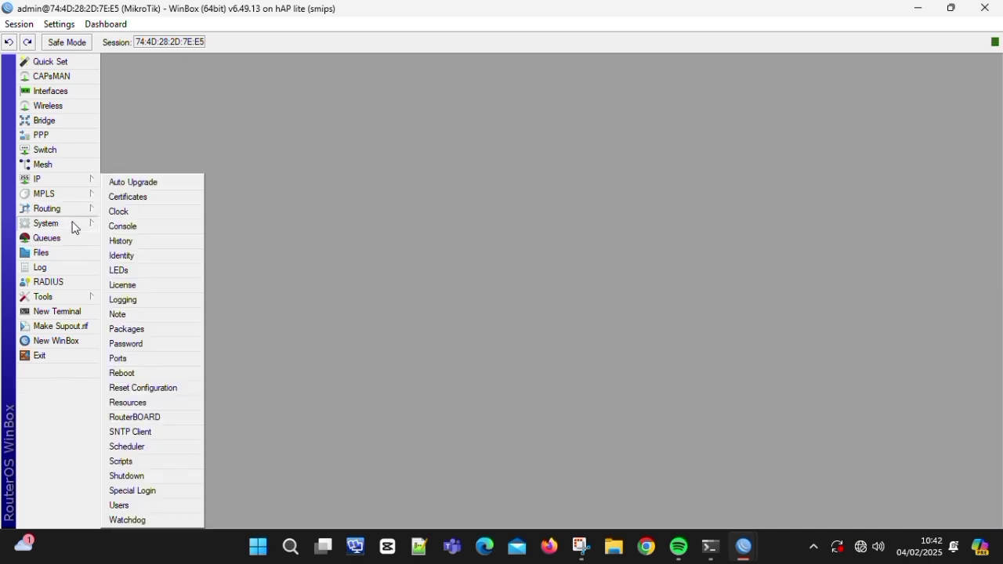
pyautogui.click(146, 389)
pyautogui.click(484, 299)
pyautogui.click(484, 315)
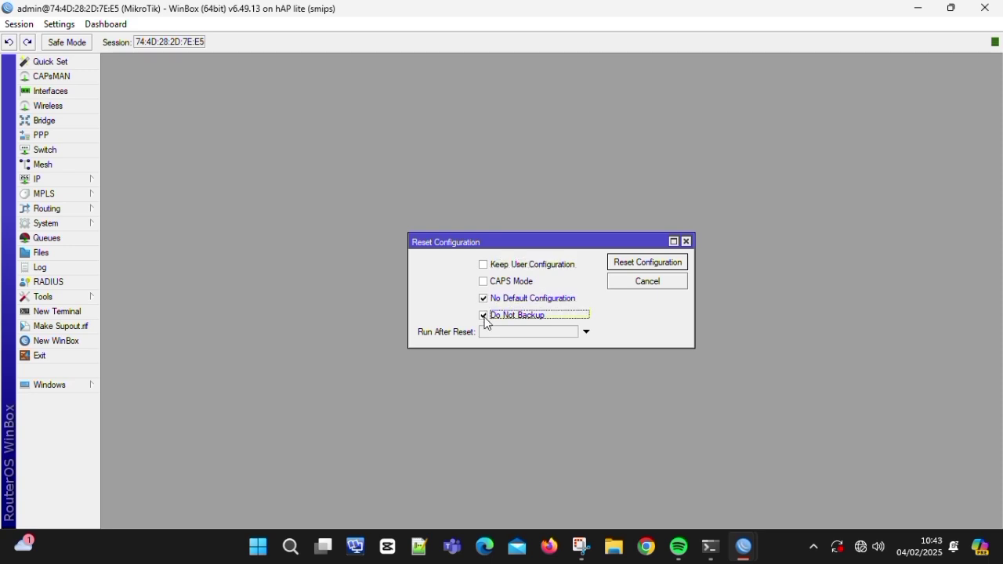
pyautogui.click(646, 267)
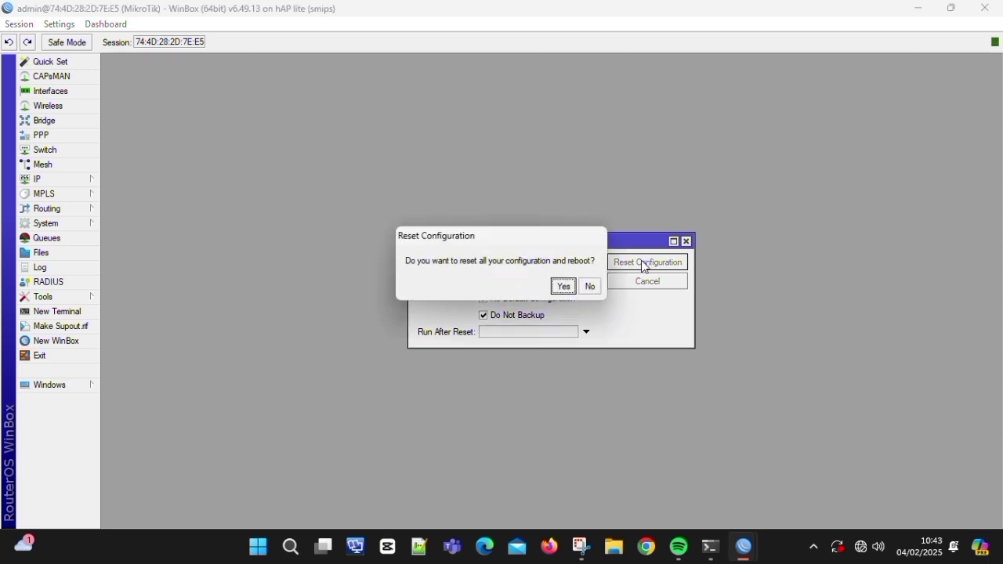
pyautogui.click(567, 287)
# - Repeat the configuration reset, then dismiss the password prompt and leftover reset window
pyautogui.click(88, 223)
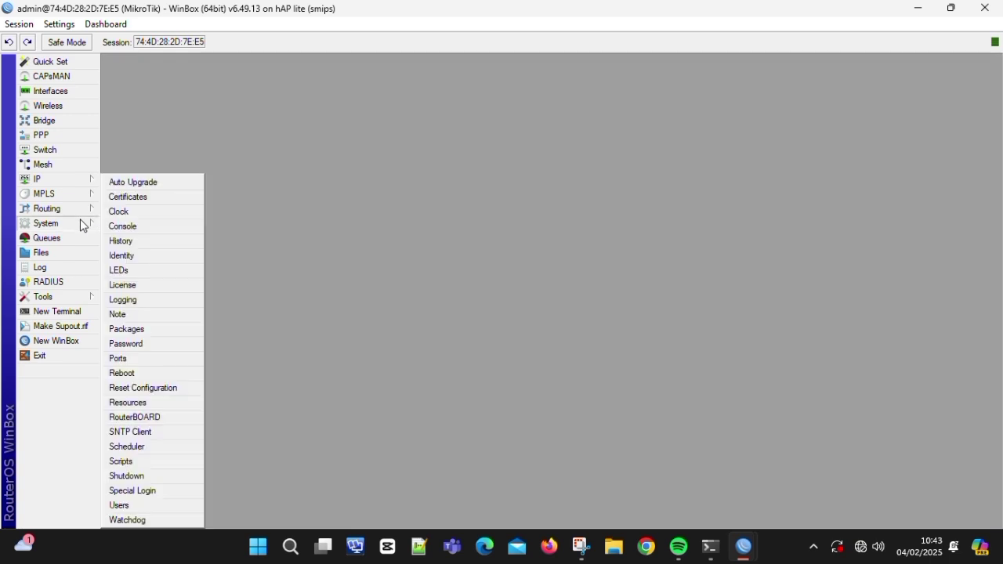
pyautogui.click(179, 388)
pyautogui.click(646, 266)
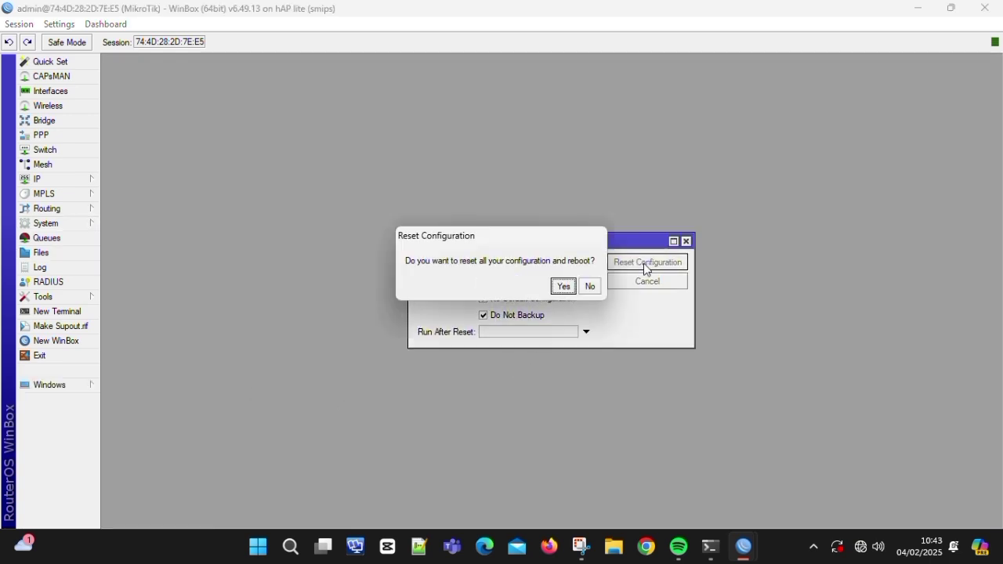
pyautogui.click(565, 285)
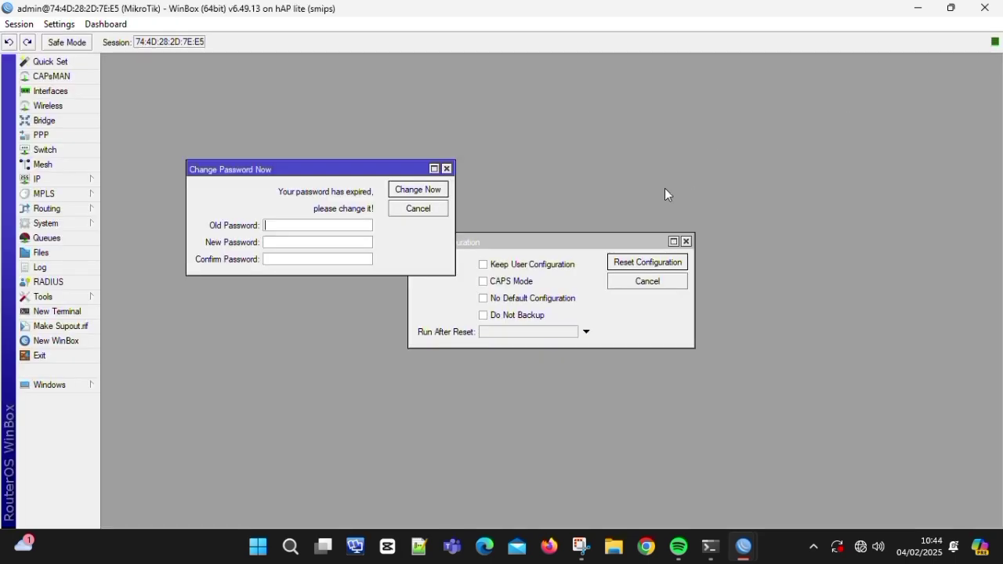
pyautogui.click(435, 207)
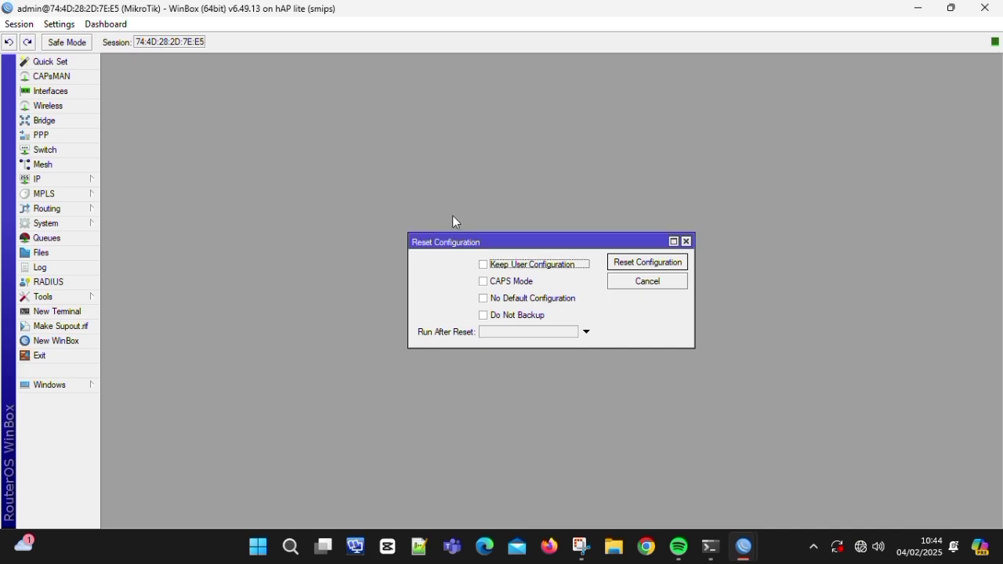
pyautogui.click(613, 284)
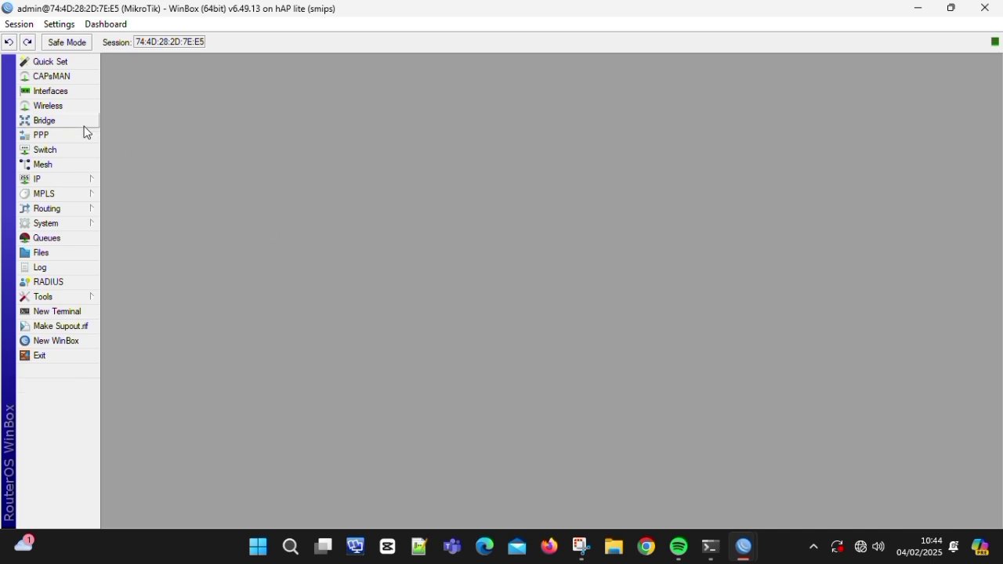
# - Replace the MikroTik router identity with the new custom name and apply it
pyautogui.click(51, 227)
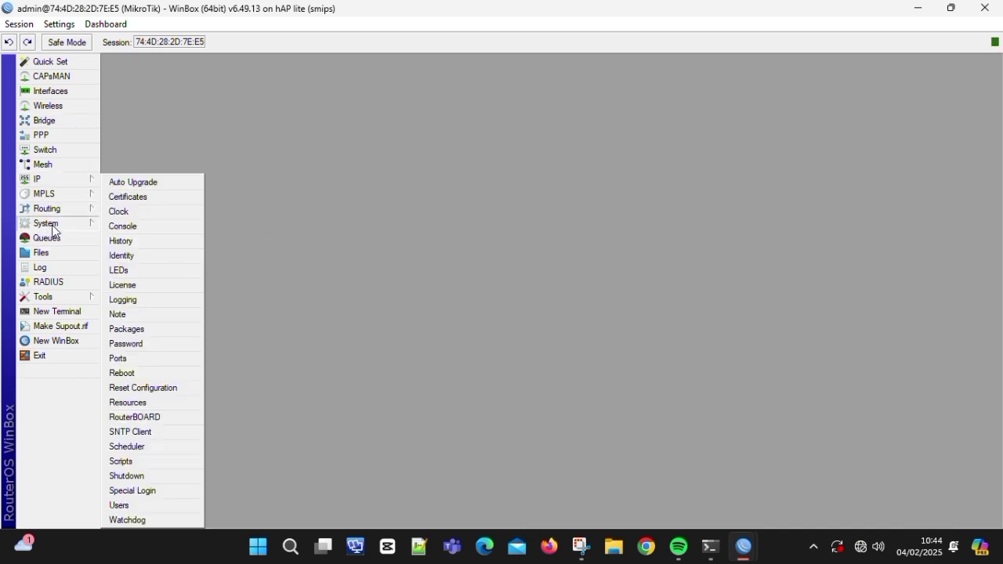
pyautogui.click(142, 256)
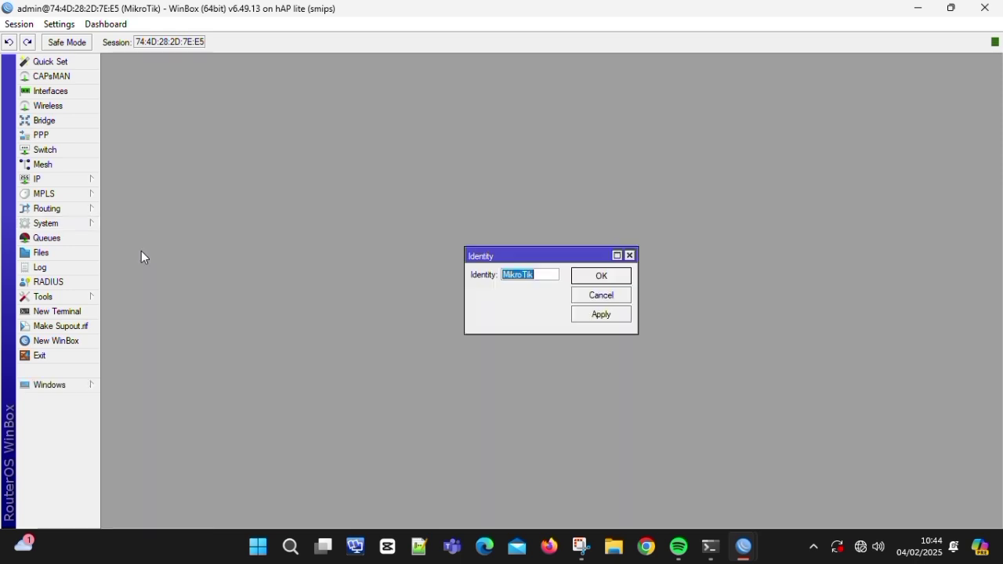
pyautogui.press('BackSpace')
pyautogui.click(612, 315)
pyautogui.click(616, 278)
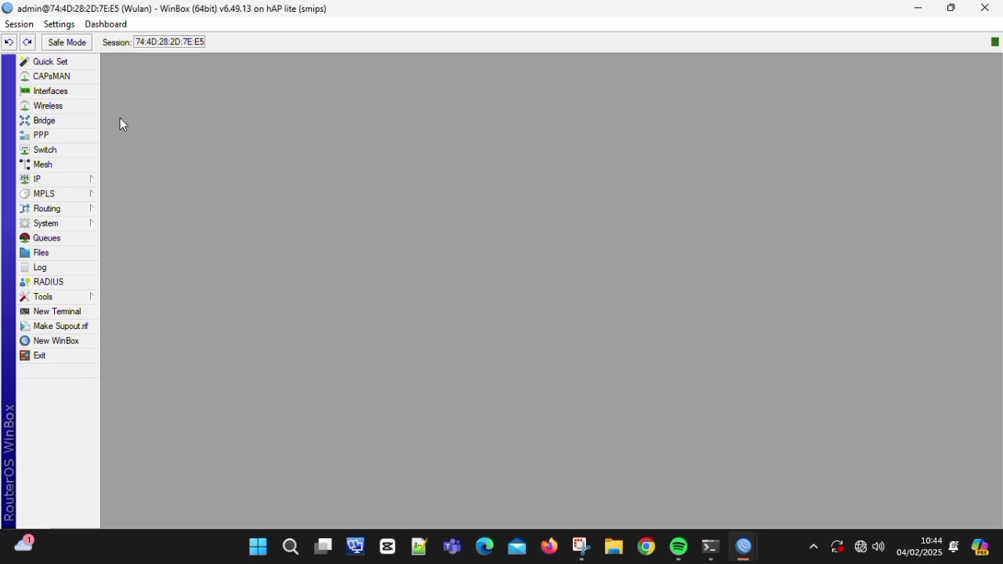
# - Rename interface ether1 to ether1-internet
pyautogui.click(67, 92)
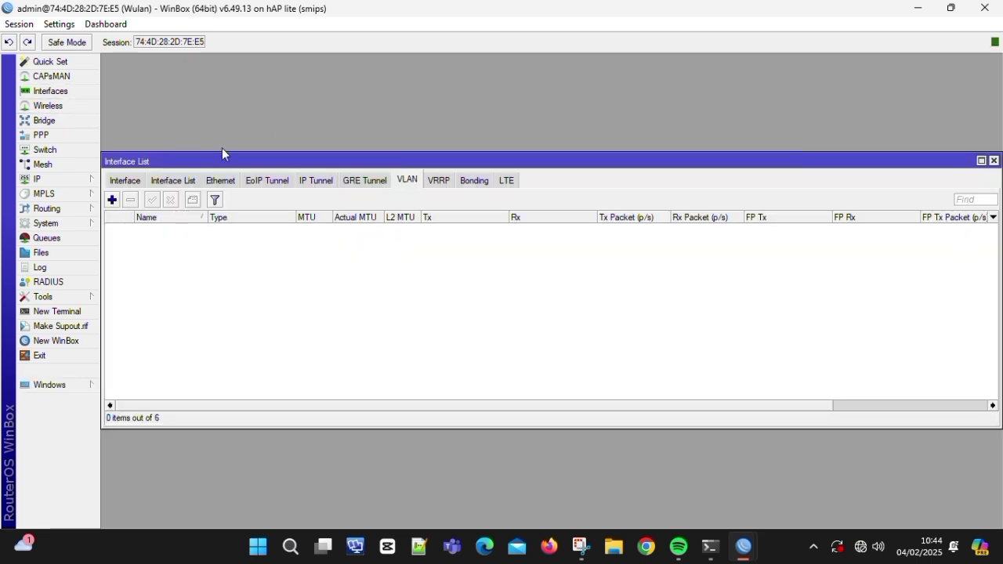
pyautogui.click(125, 181)
pyautogui.doubleClick(148, 229)
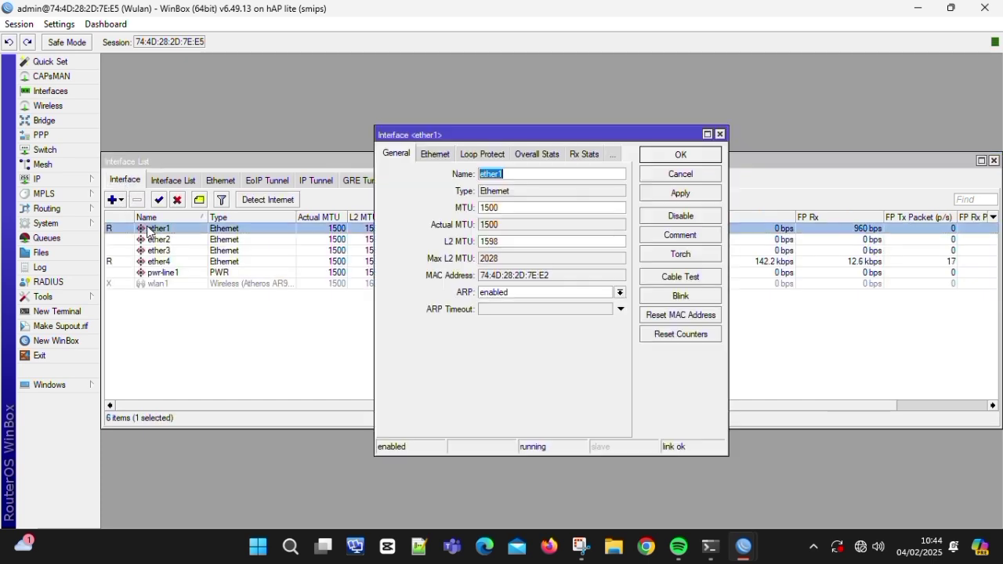
pyautogui.click(507, 177)
pyautogui.write('-internh')
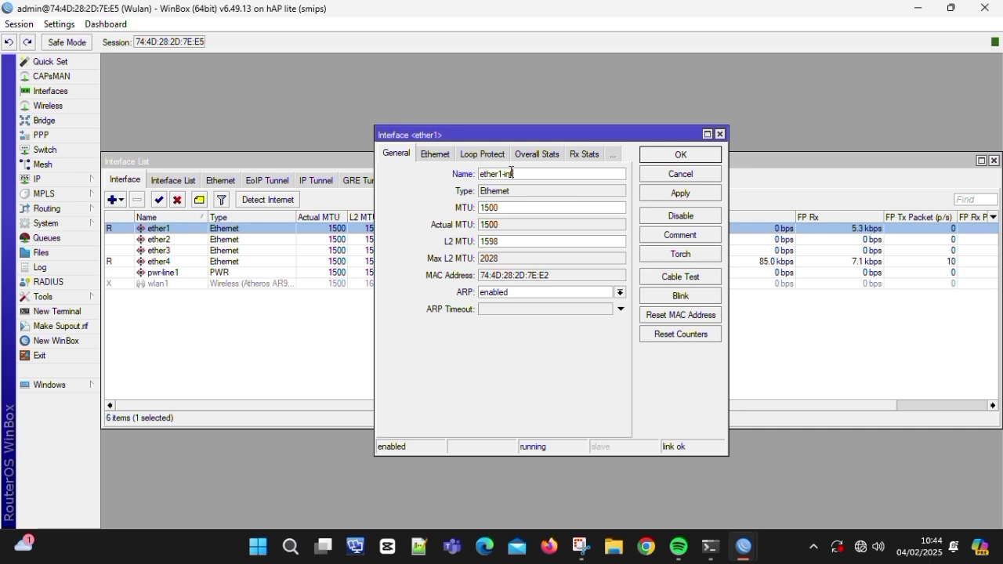
pyautogui.press('BackSpace')
pyautogui.press('BackSpace')
pyautogui.write('net')
pyautogui.click(701, 194)
pyautogui.click(686, 155)
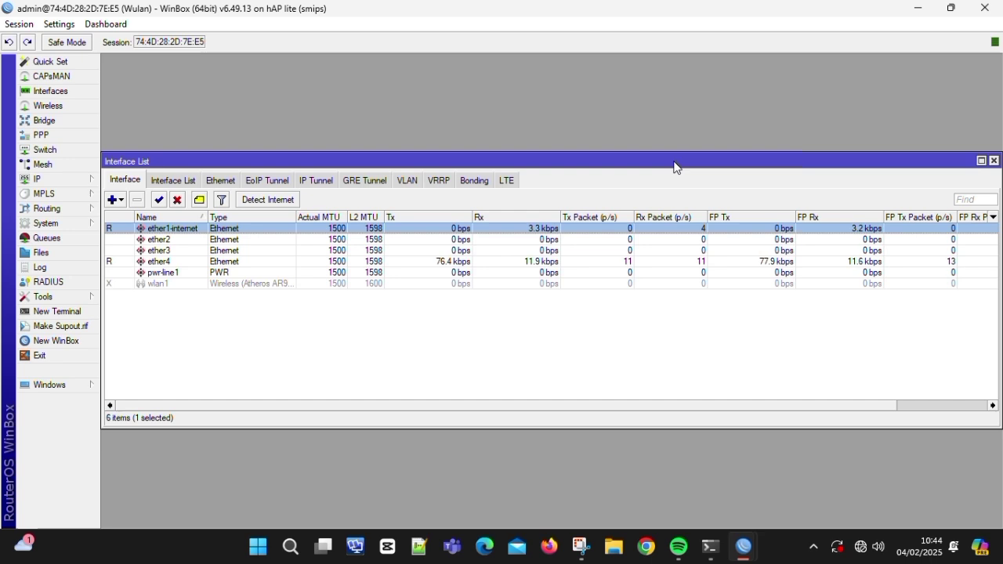
# - Rename ether2 to ether2-vlan and ether4 to ether4-console, leaving ether3 unchanged
pyautogui.doubleClick(463, 239)
pyautogui.click(506, 174)
pyautogui.write('-vl')
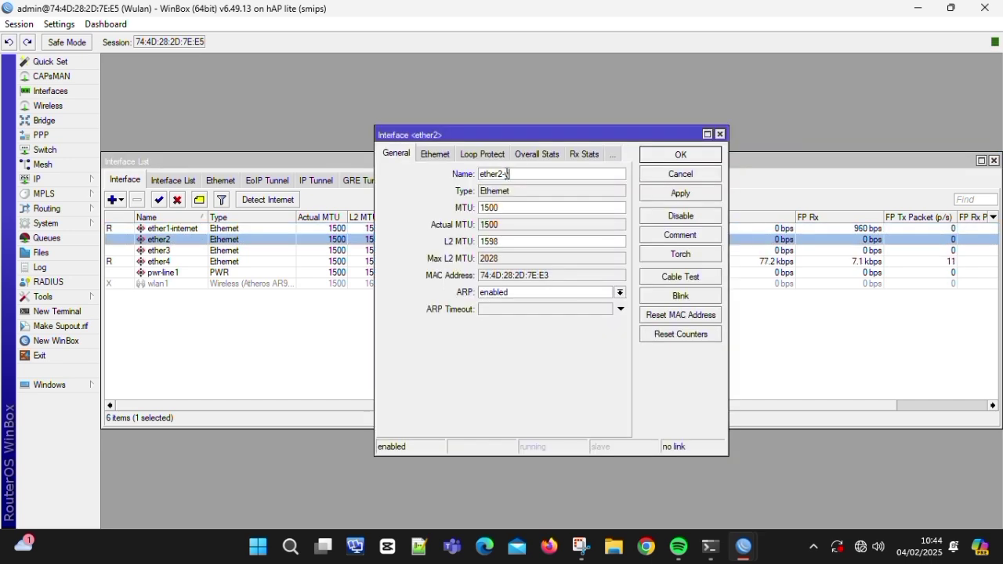
pyautogui.write('an')
pyautogui.click(658, 192)
pyautogui.click(679, 155)
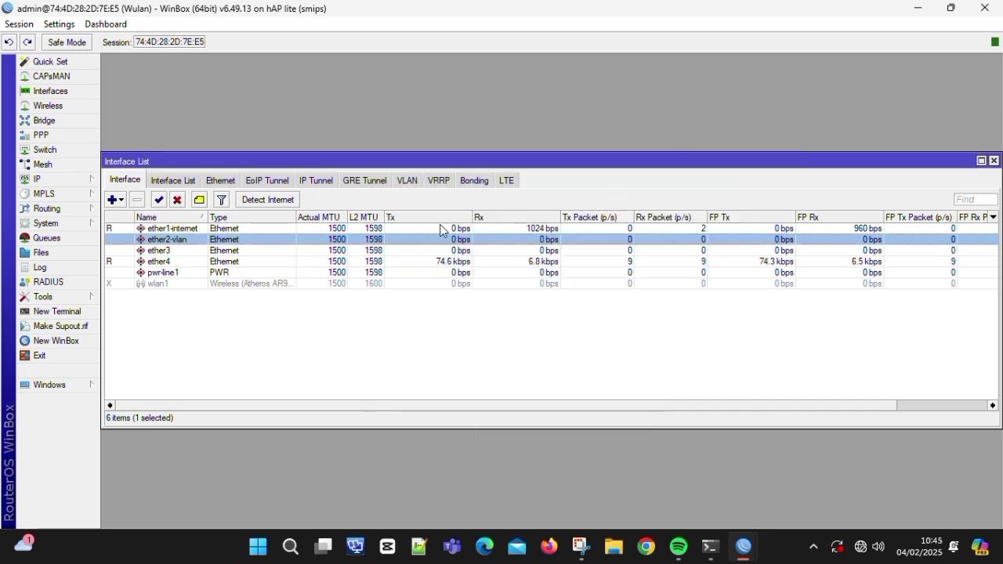
pyautogui.doubleClick(192, 251)
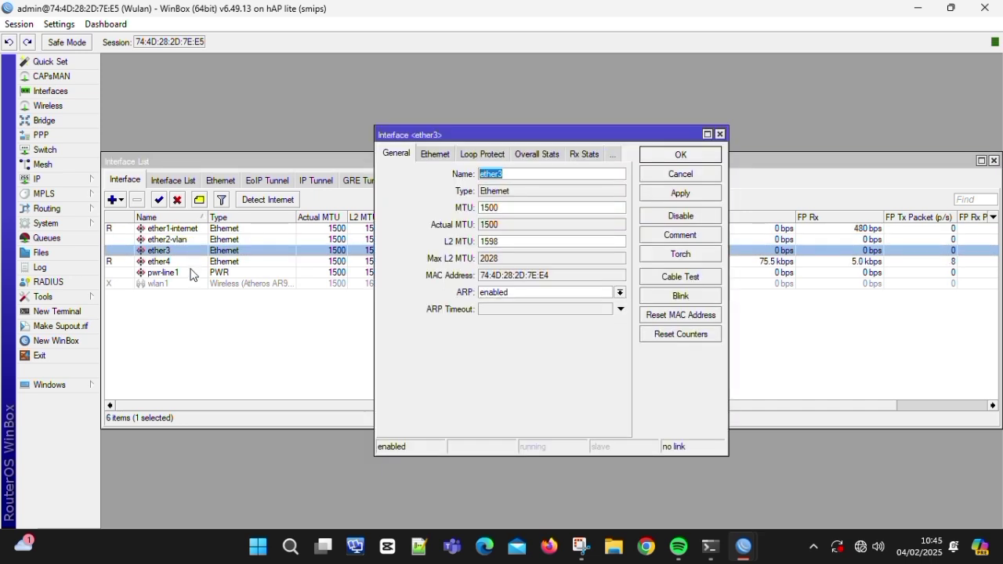
pyautogui.doubleClick(195, 261)
pyautogui.click(528, 193)
pyautogui.write('-')
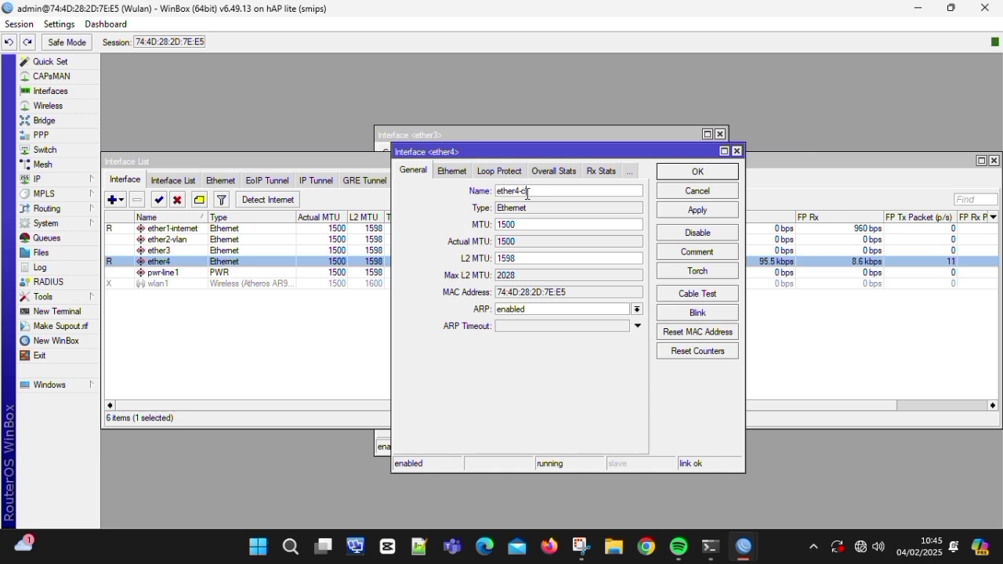
pyautogui.write('conso')
pyautogui.click(660, 209)
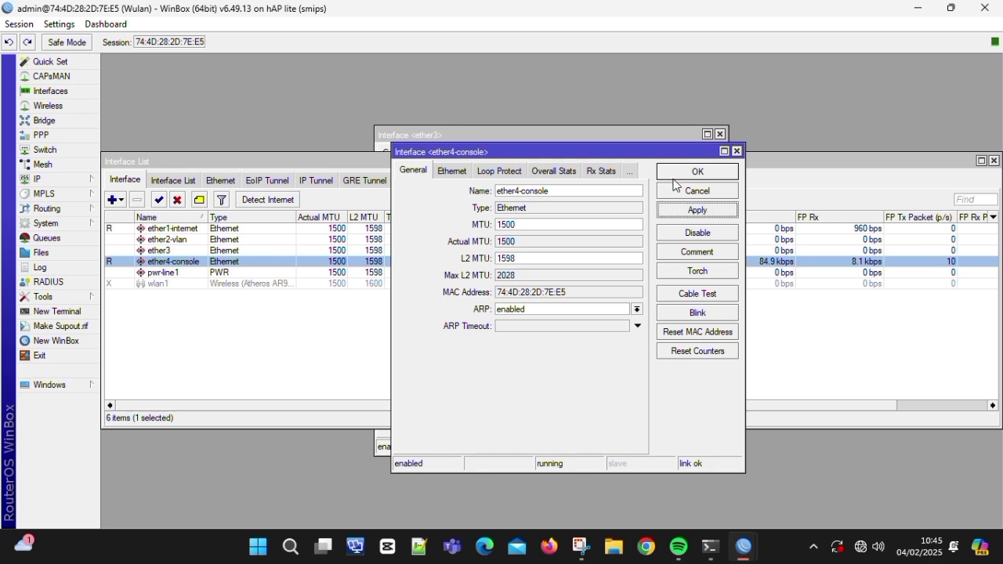
pyautogui.click(667, 172)
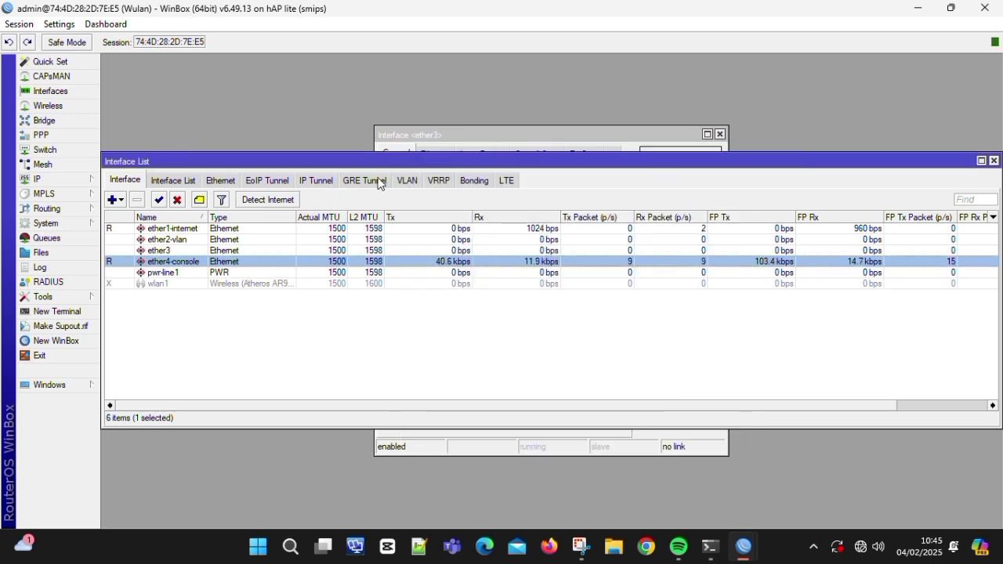
# - Create VLAN interface vlan100 with VLAN ID 100 on ether2-vlan
pyautogui.click(401, 184)
pyautogui.click(112, 200)
pyautogui.click(502, 175)
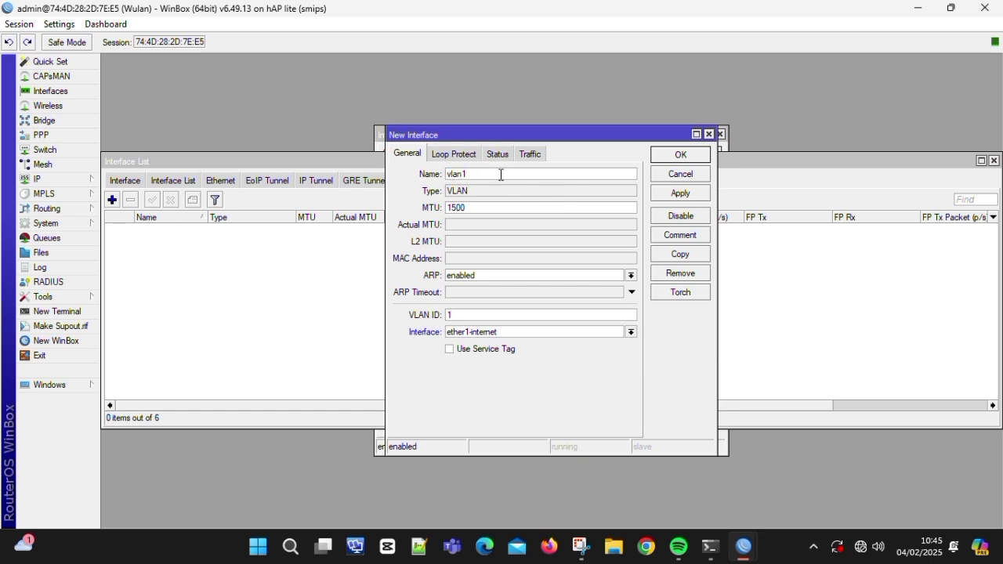
pyautogui.click(674, 193)
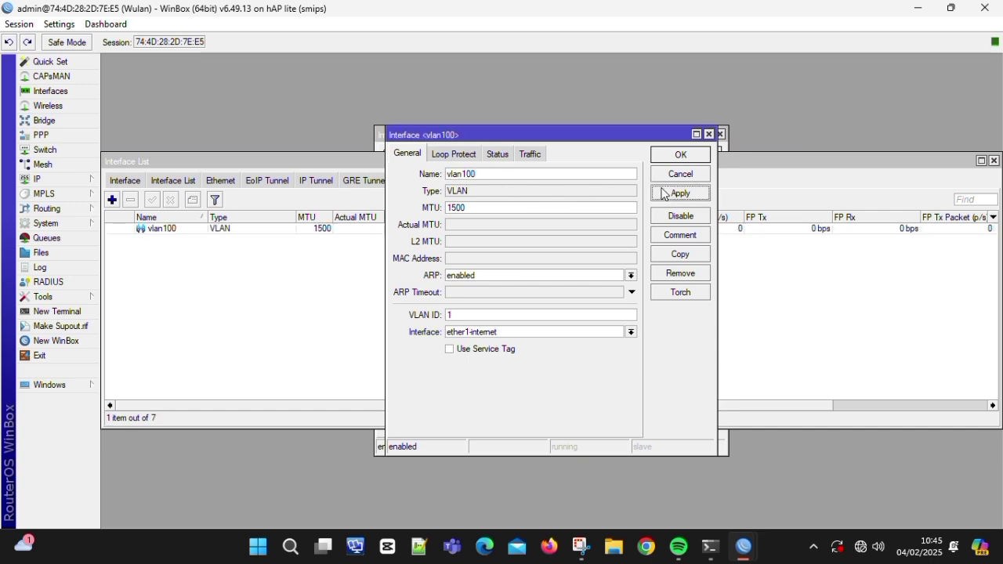
pyautogui.click(519, 312)
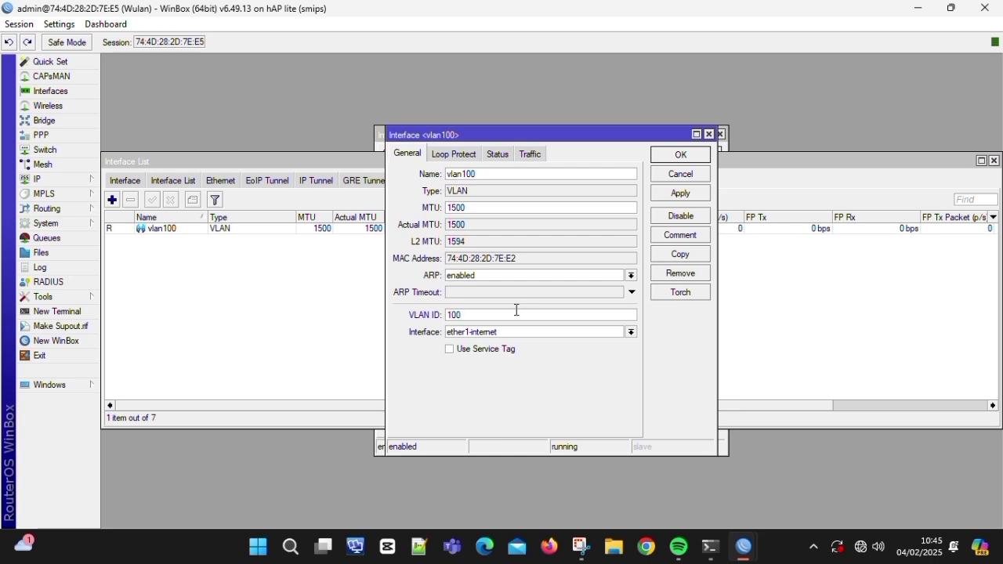
pyautogui.click(507, 333)
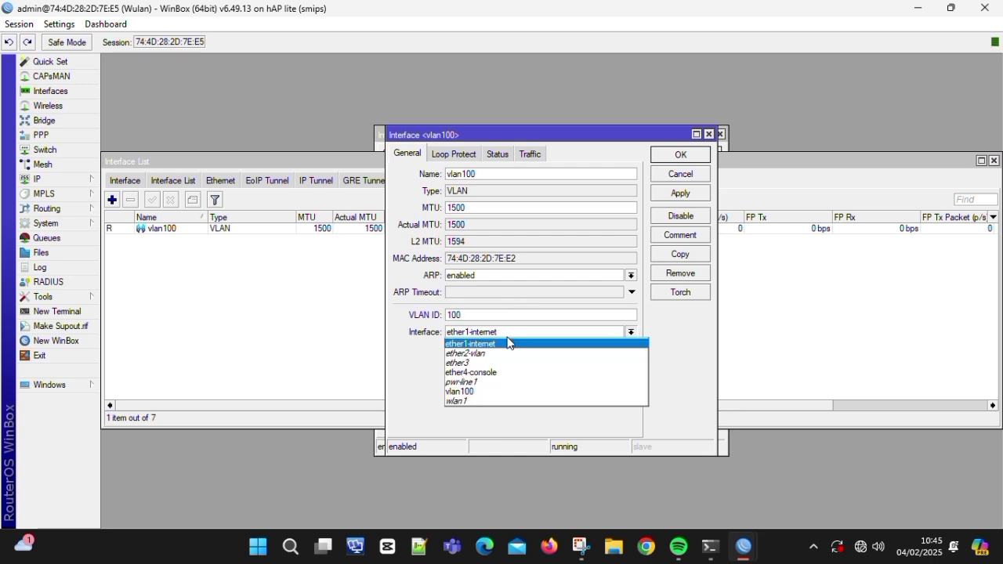
pyautogui.click(508, 352)
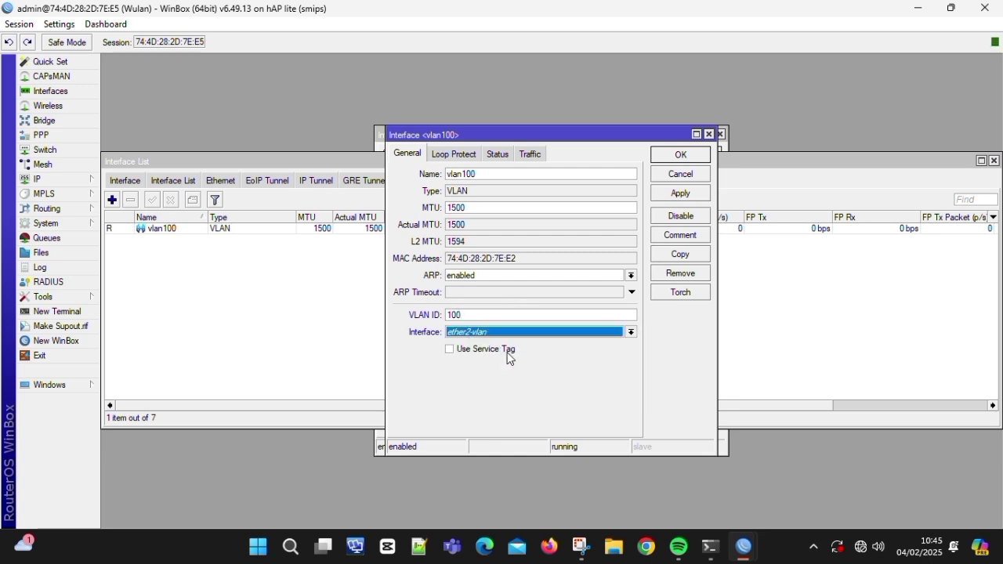
pyautogui.click(675, 196)
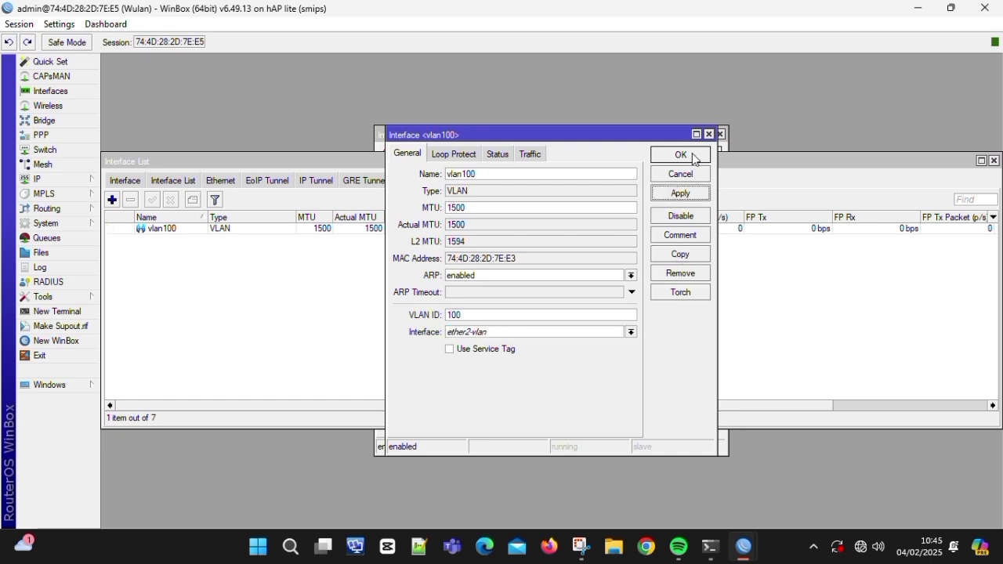
pyautogui.click(693, 156)
# - Create VLAN interface vlan200 with VLAN ID 200 on ether2-vlan
pyautogui.click(112, 199)
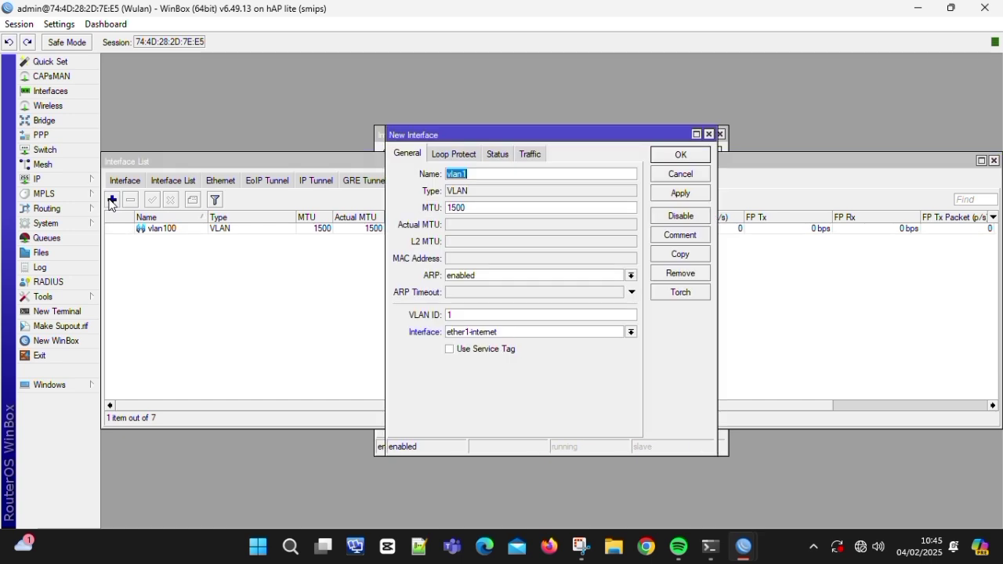
pyautogui.click(483, 177)
pyautogui.click(482, 315)
pyautogui.press('BackSpace')
pyautogui.click(493, 330)
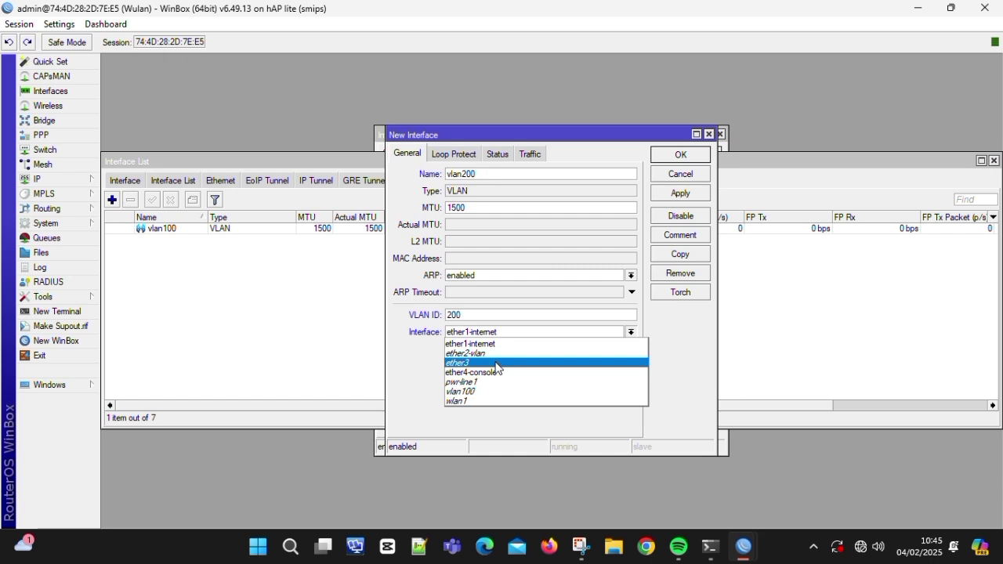
pyautogui.click(510, 354)
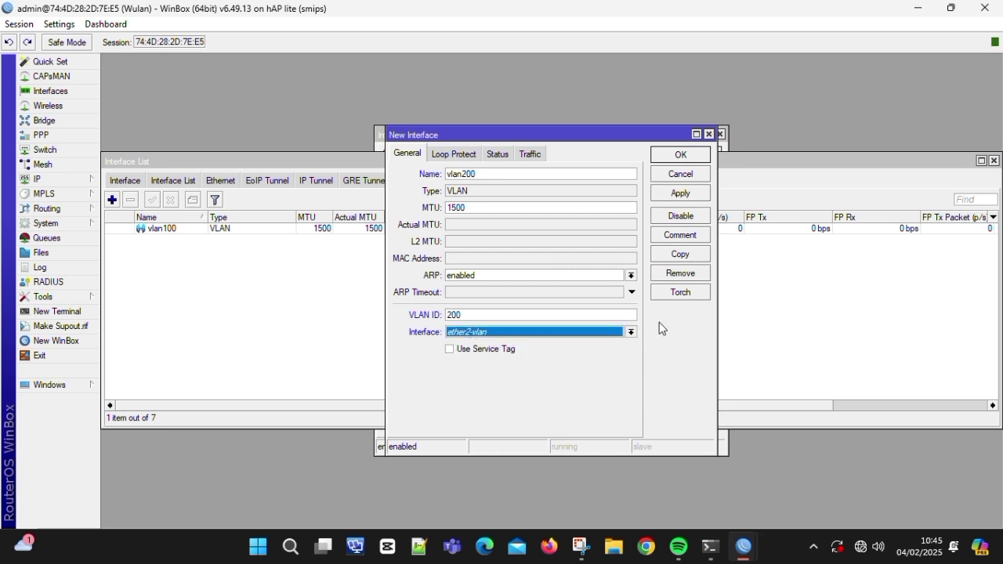
pyautogui.click(681, 195)
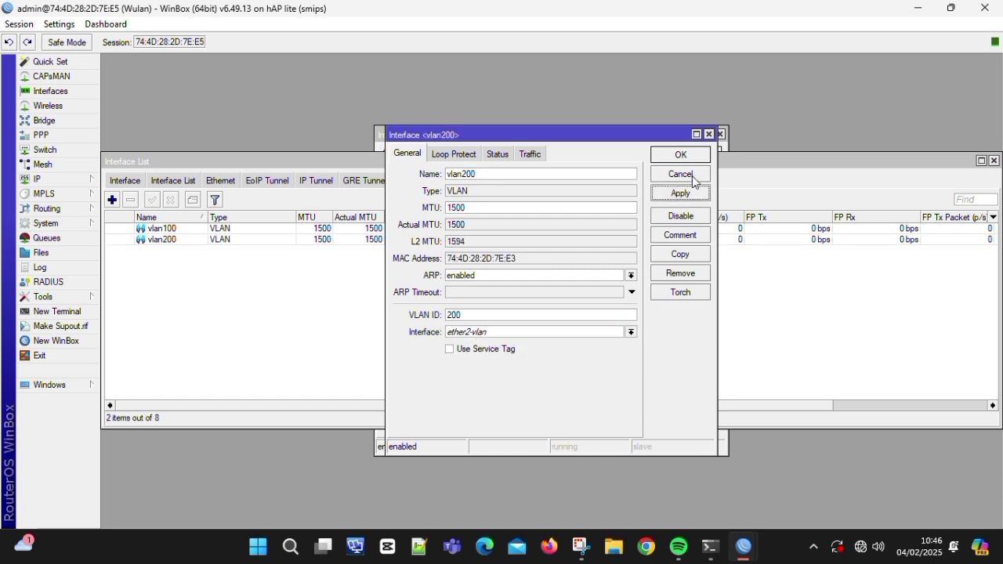
pyautogui.click(694, 157)
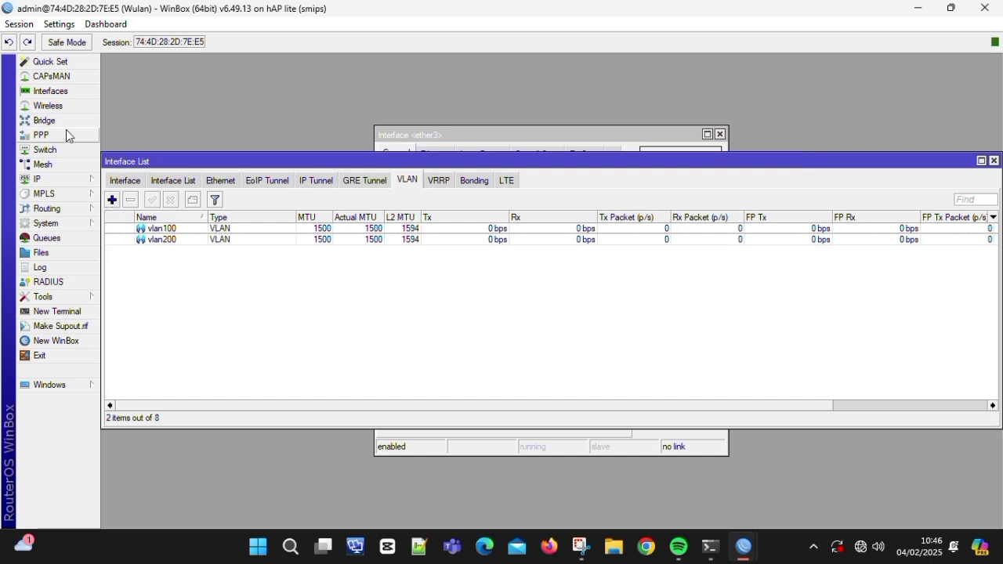
# - Add IP address 192.168.100.1/24 on vlan100
pyautogui.click(58, 176)
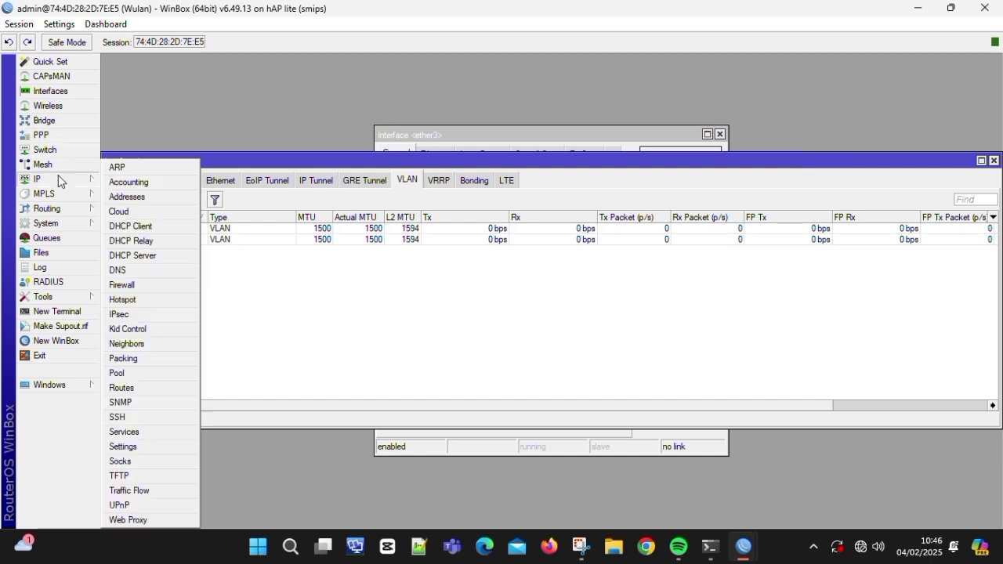
pyautogui.click(159, 201)
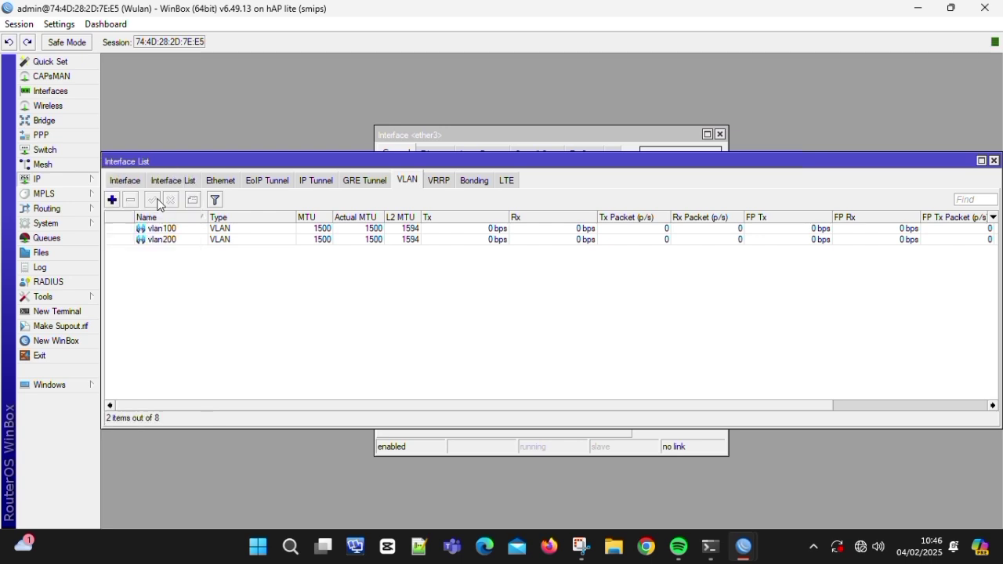
pyautogui.click(439, 190)
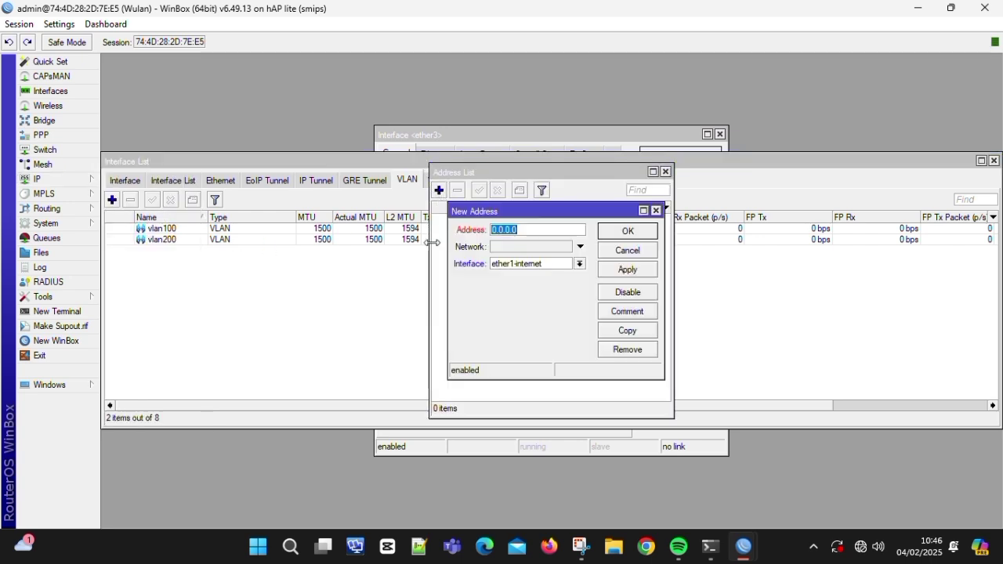
pyautogui.write('192.168.100')
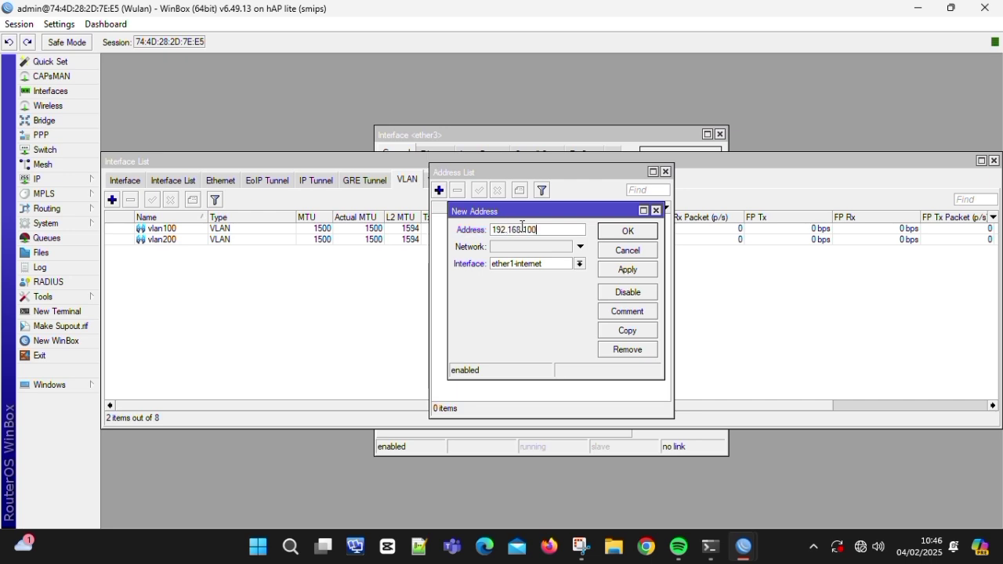
pyautogui.write('.1/2')
pyautogui.click(536, 263)
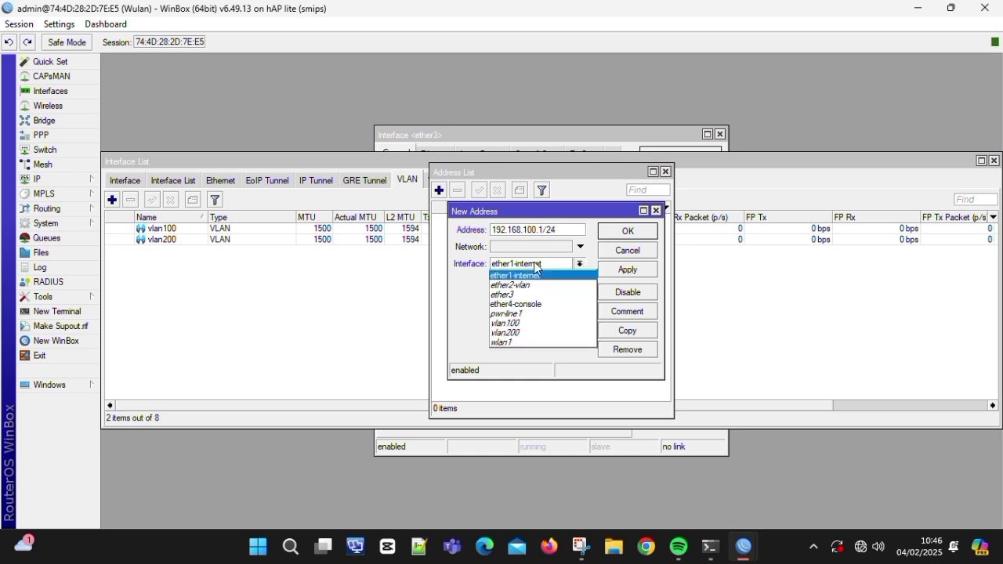
pyautogui.click(521, 323)
pyautogui.click(615, 272)
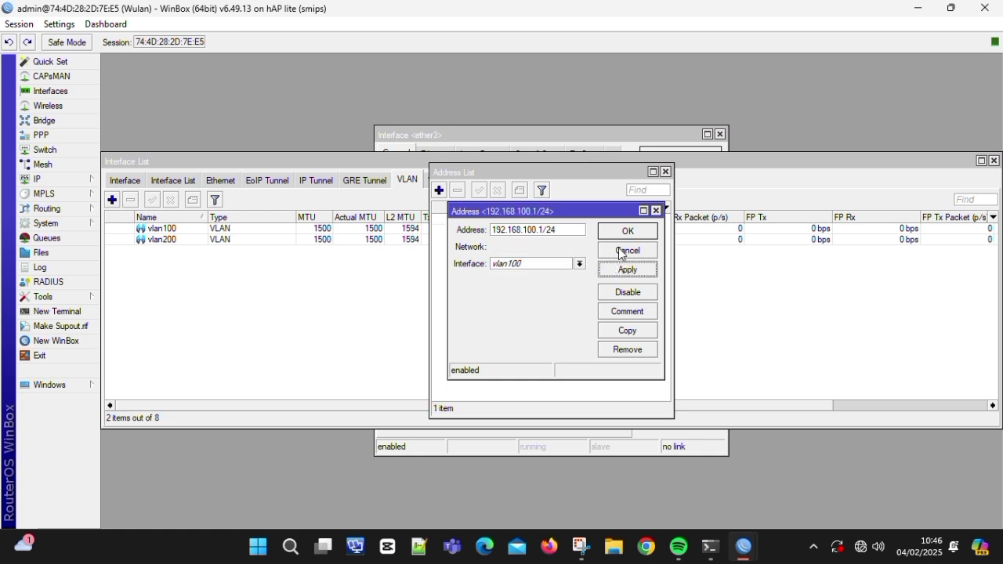
pyautogui.click(628, 231)
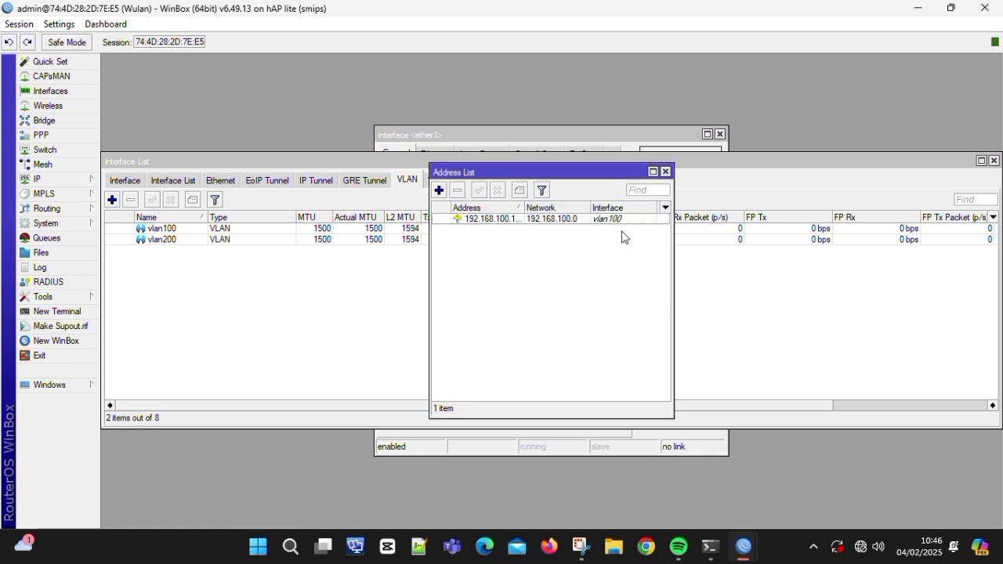
# - Add IP address 192.168.200.1/24 on vlan200
pyautogui.click(439, 191)
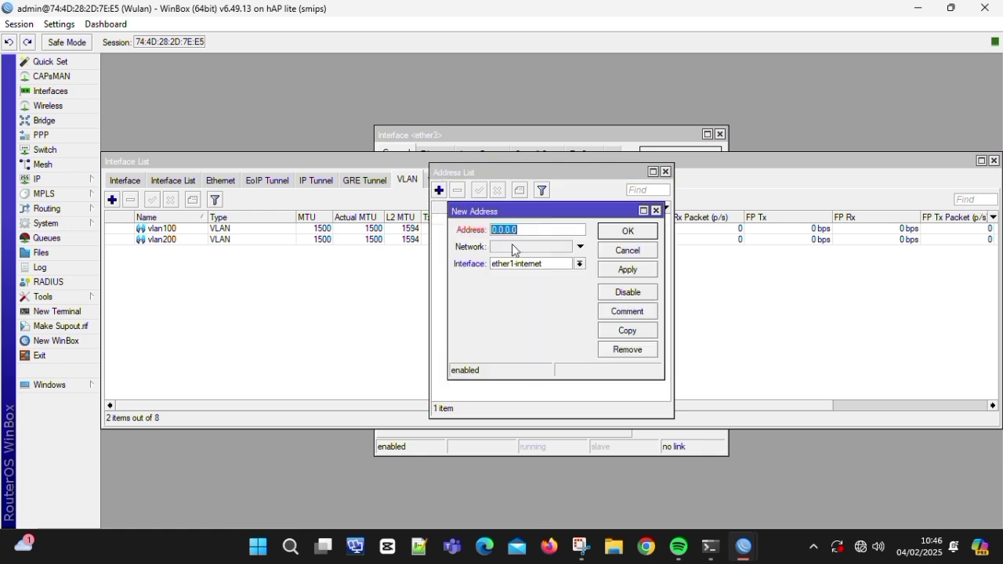
pyautogui.write('192.168.200.1/24')
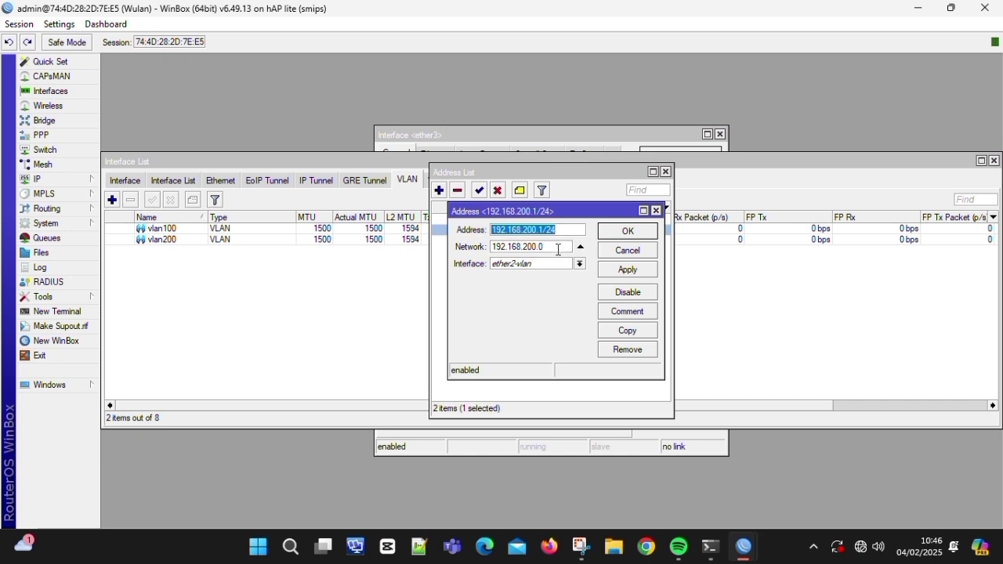
pyautogui.click(537, 264)
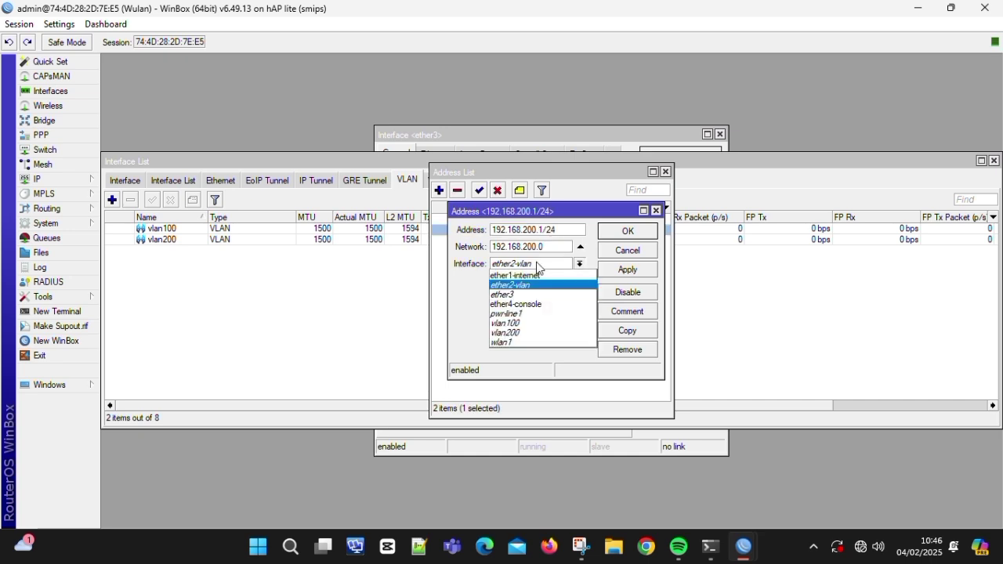
pyautogui.click(539, 332)
pyautogui.click(606, 269)
pyautogui.click(615, 233)
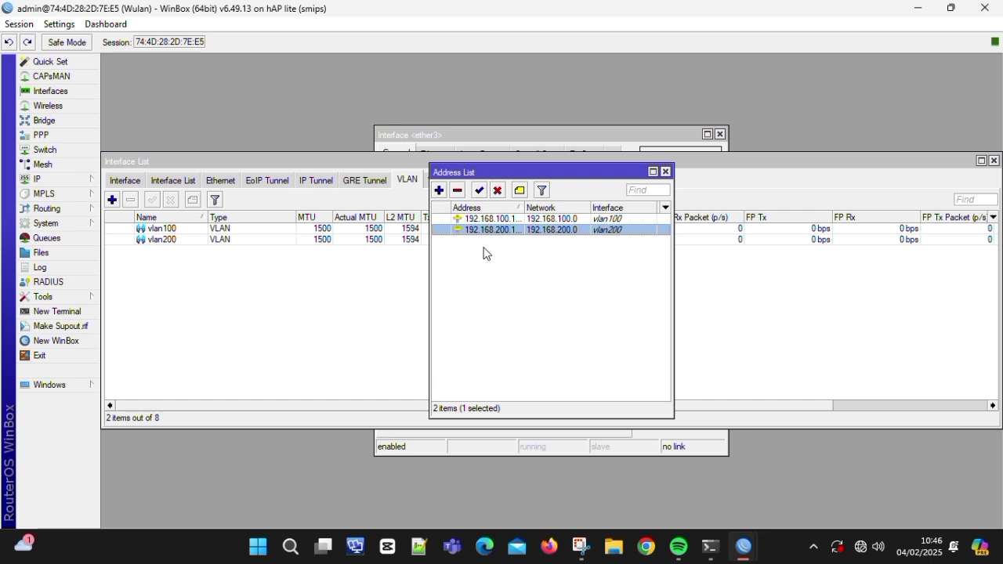
# - Add IP address 192.168.0.1/30 on ether4-console, then bring up the DHCP Client list
pyautogui.click(439, 190)
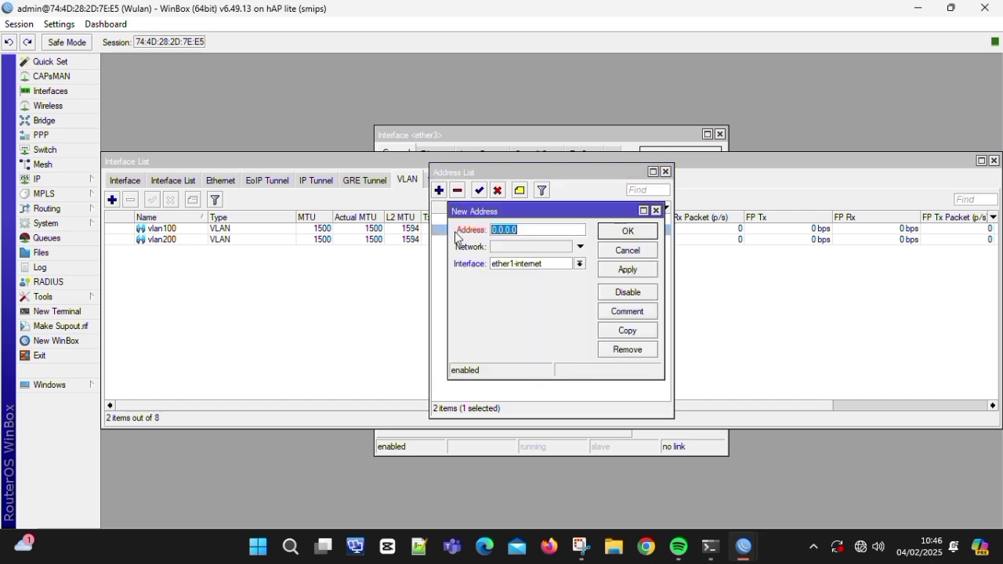
pyautogui.write('192.168.0')
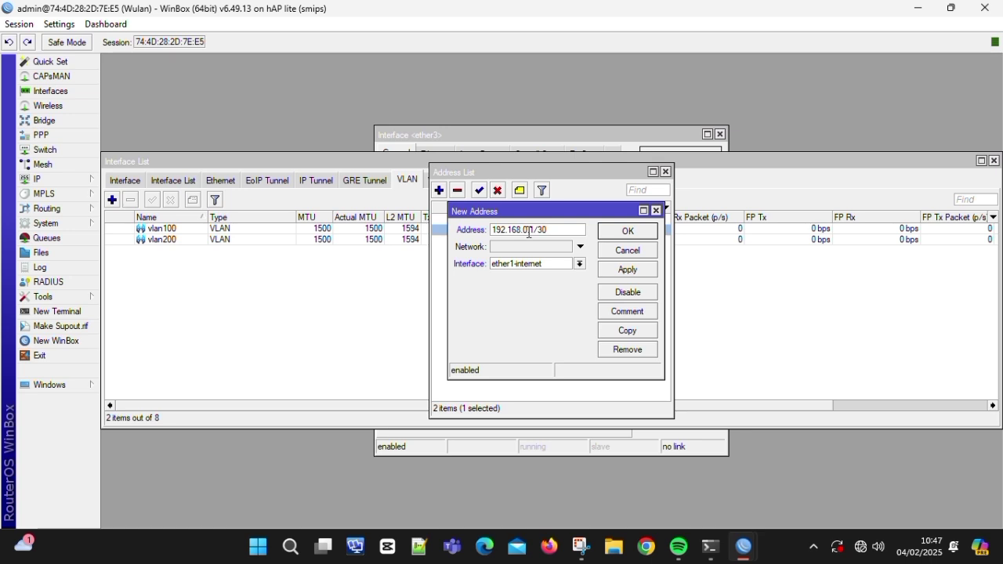
pyautogui.click(547, 264)
pyautogui.click(596, 298)
pyautogui.click(627, 270)
pyautogui.click(641, 232)
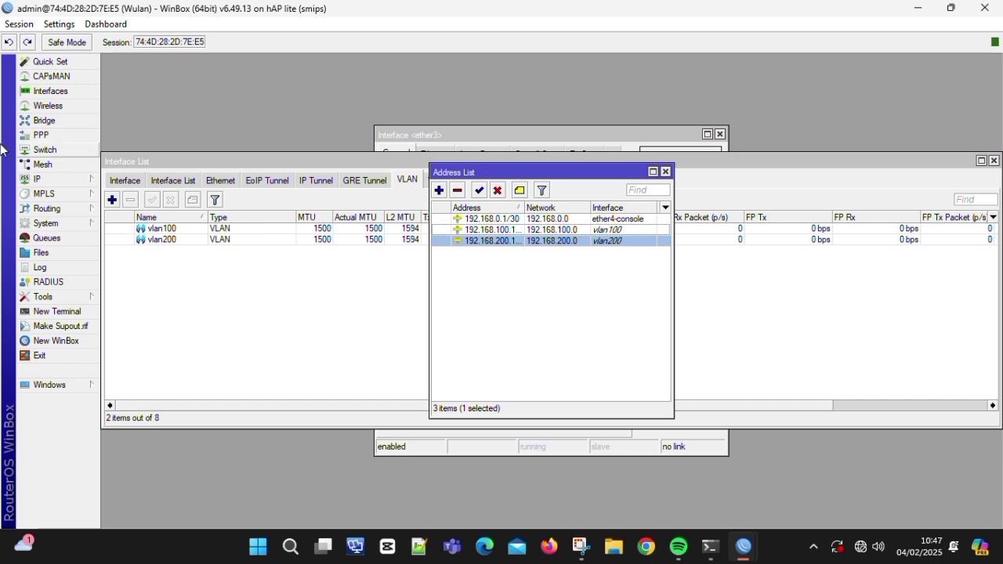
pyautogui.click(25, 183)
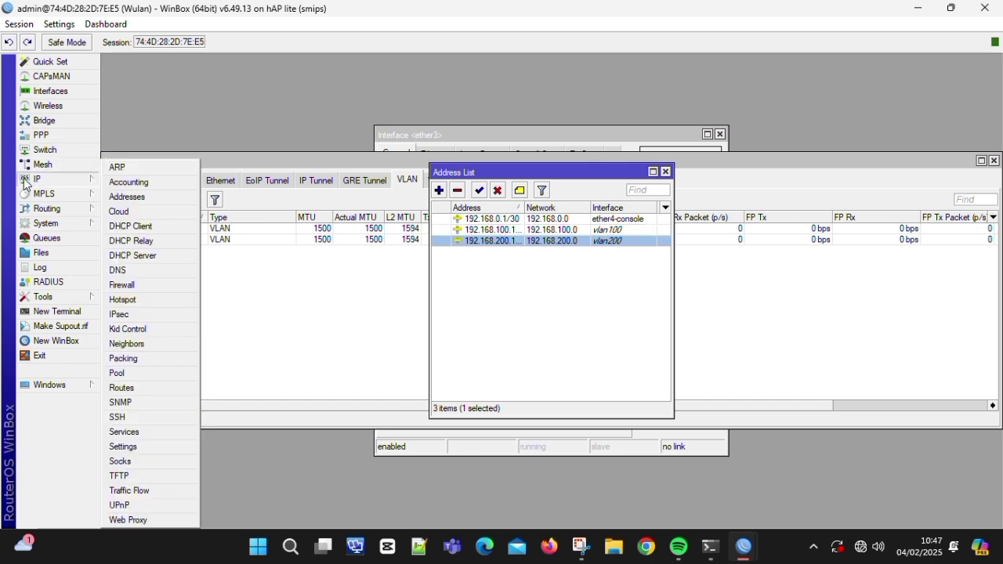
pyautogui.click(175, 232)
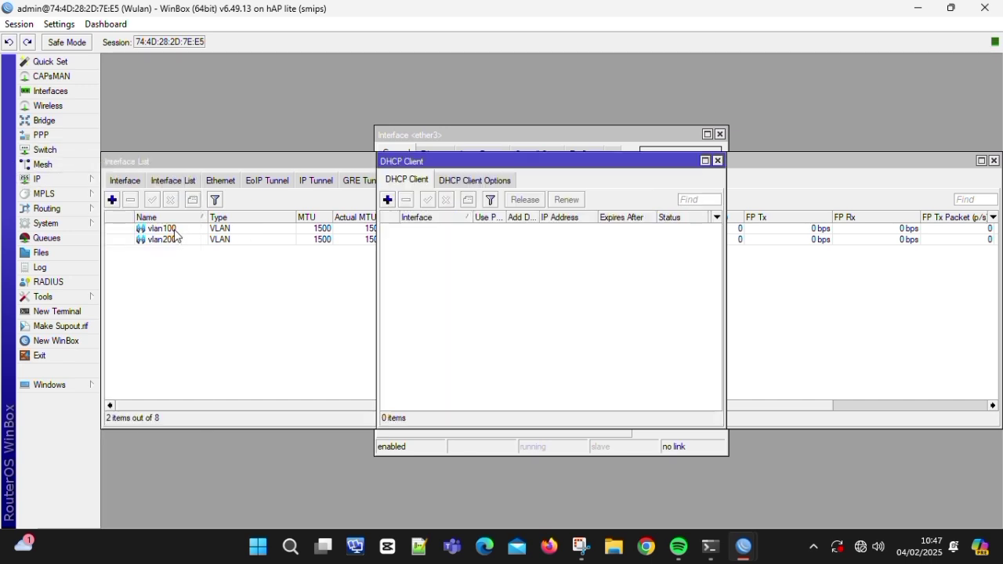
# - Add a DHCP client on ether1-internet using peer DNS, peer NTP and a default route
pyautogui.click(388, 200)
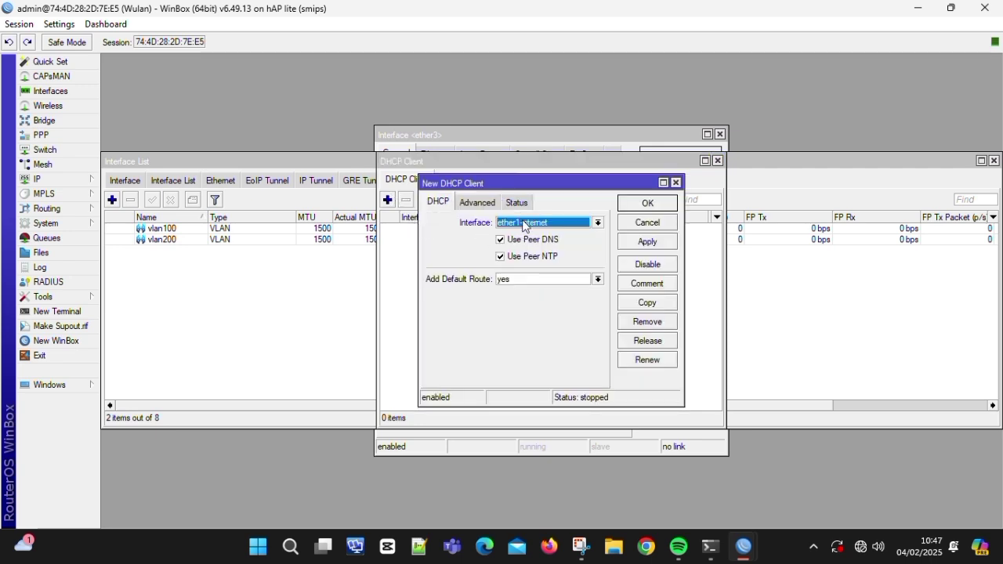
pyautogui.click(647, 242)
pyautogui.click(641, 205)
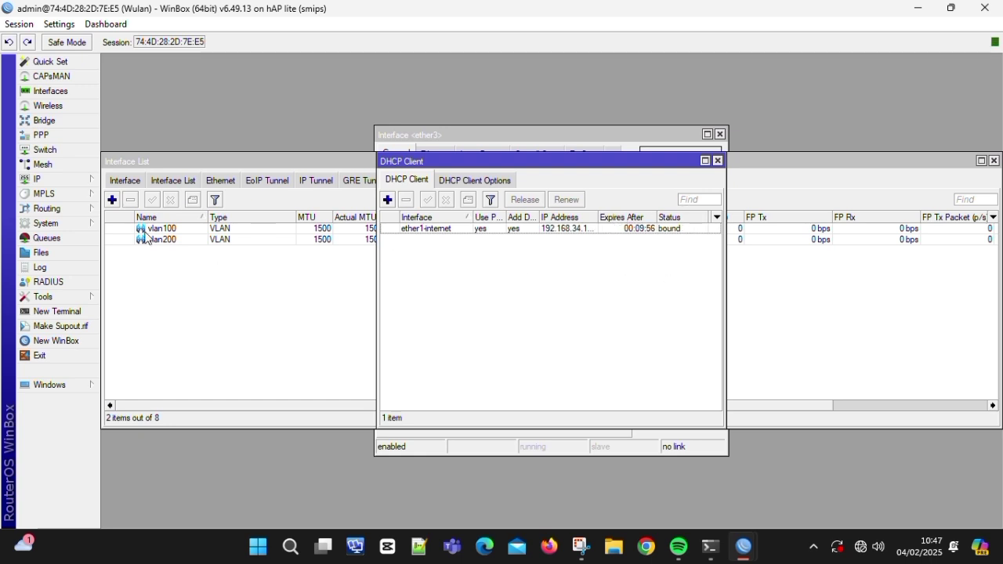
pyautogui.click(65, 179)
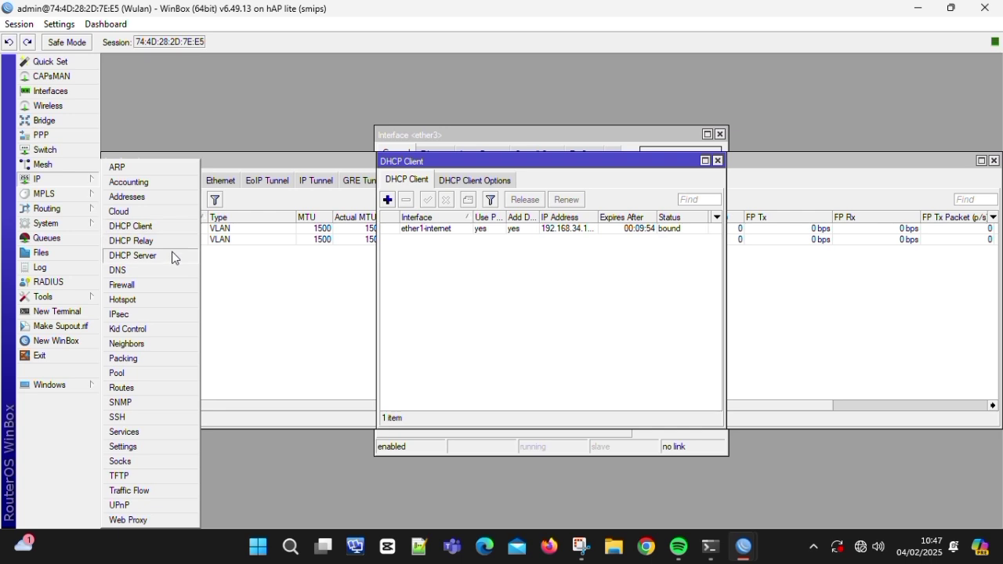
# - Create DHCP server dhcp1 on ether4-console via DHCP Setup, accepting all defaults
pyautogui.click(173, 257)
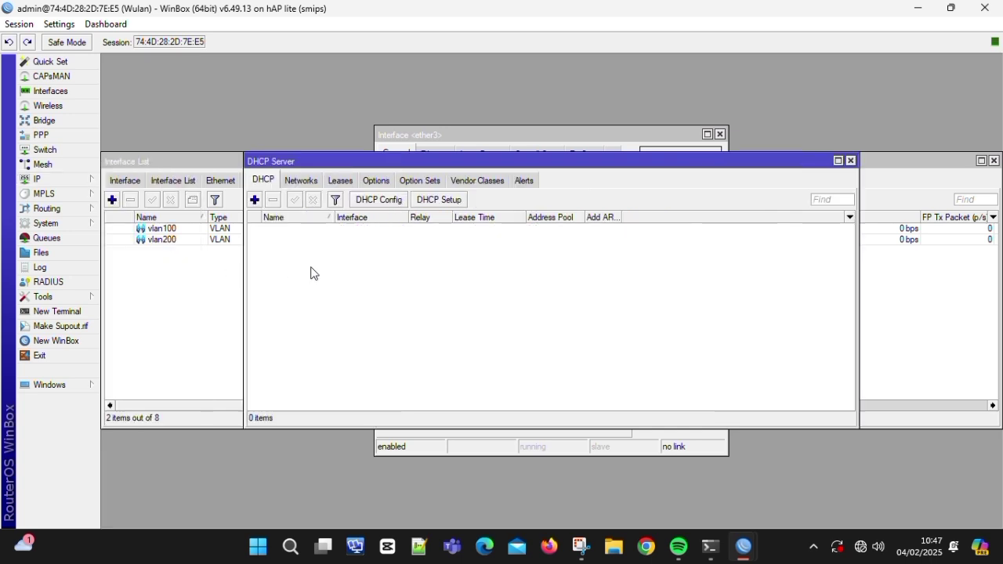
pyautogui.click(418, 203)
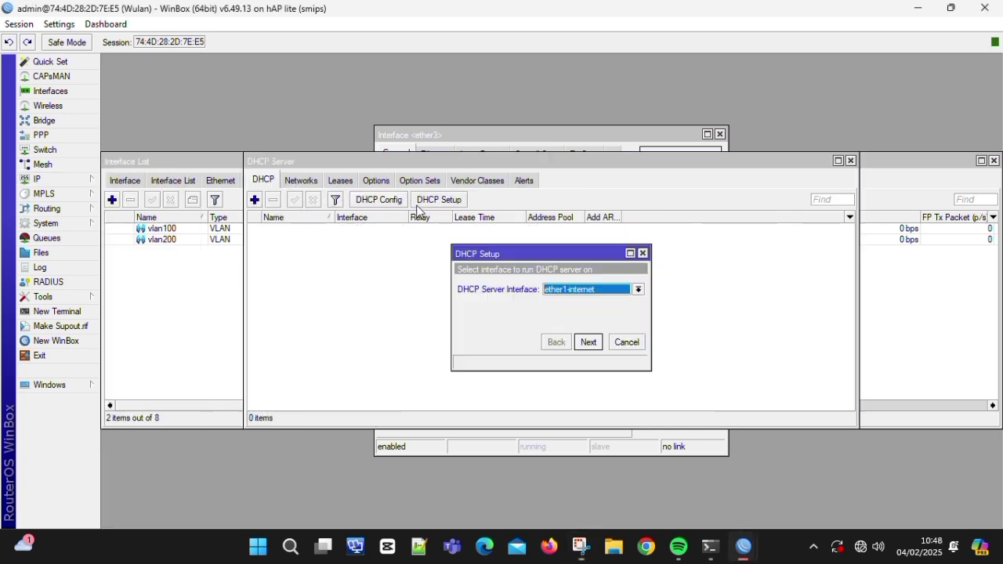
pyautogui.click(562, 292)
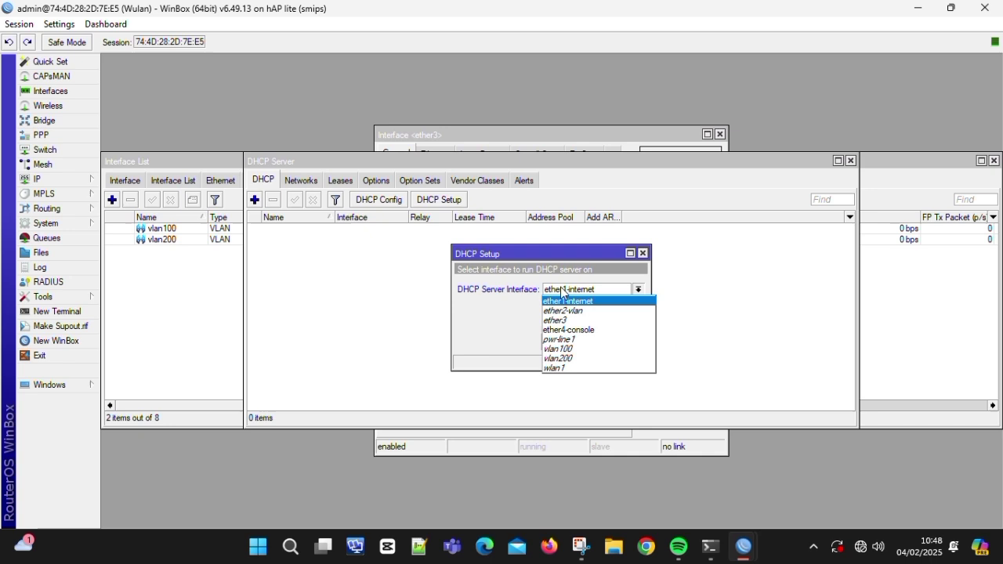
pyautogui.click(574, 330)
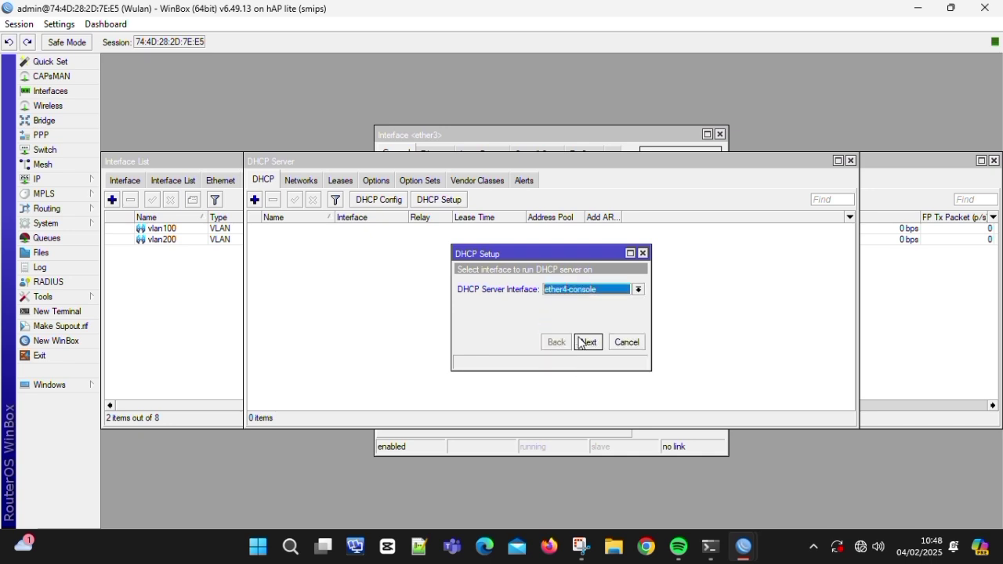
pyautogui.click(588, 342)
pyautogui.click(587, 342)
pyautogui.click(588, 343)
pyautogui.click(586, 342)
pyautogui.click(584, 343)
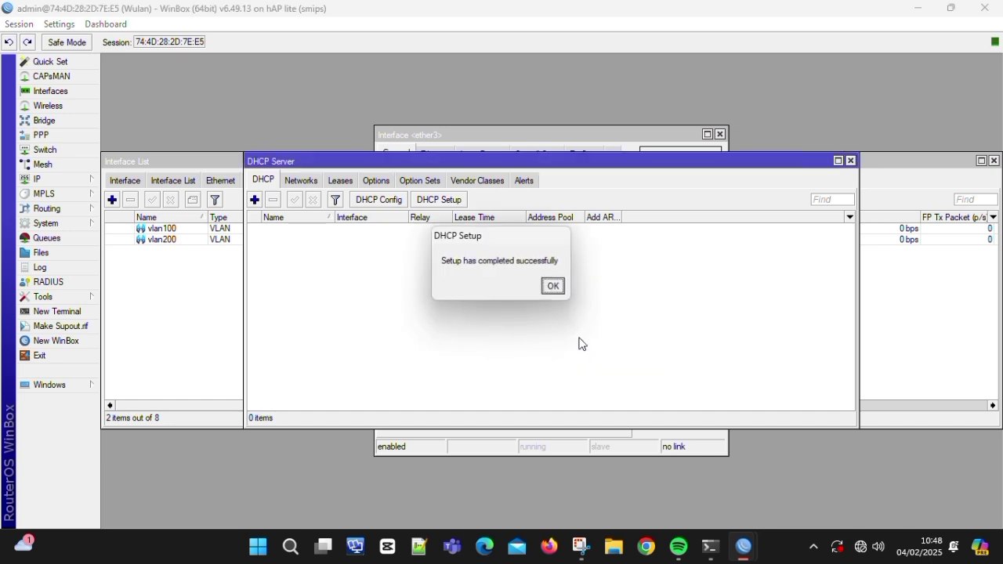
pyautogui.click(561, 292)
# - Create DHCP server dhcp2 on vlan100 via DHCP Setup with default settings
pyautogui.click(255, 199)
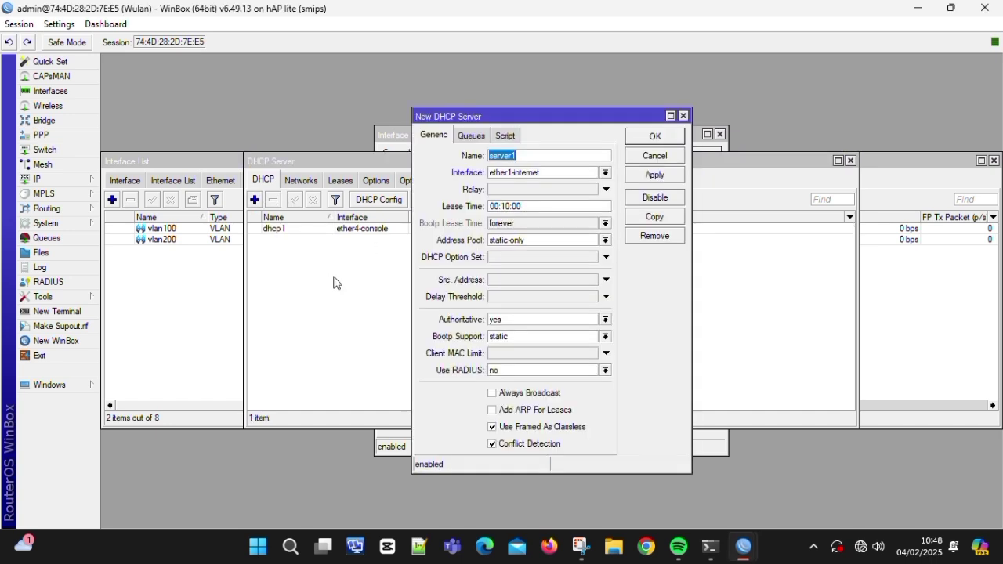
pyautogui.click(387, 241)
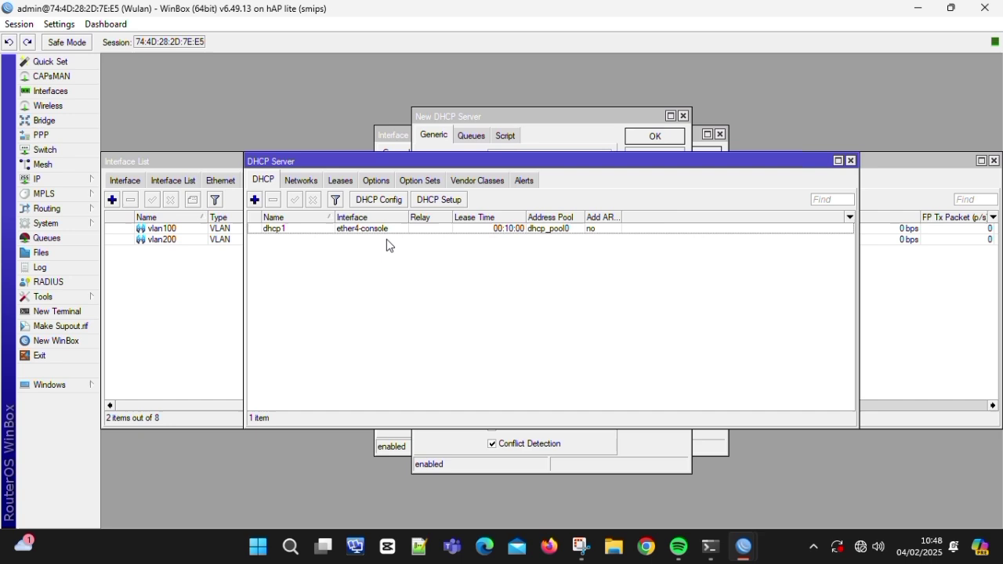
pyautogui.click(421, 202)
pyautogui.click(570, 289)
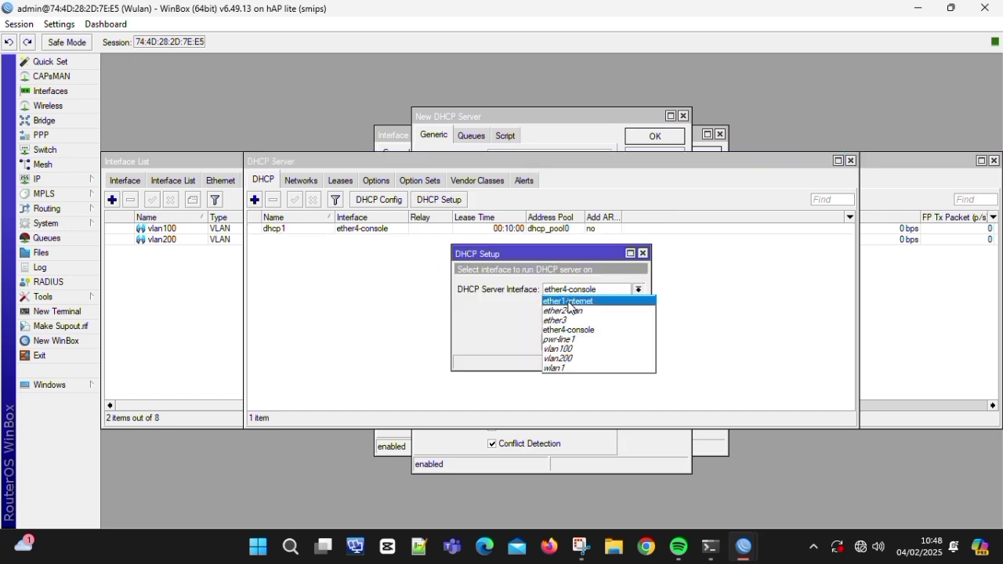
pyautogui.click(570, 349)
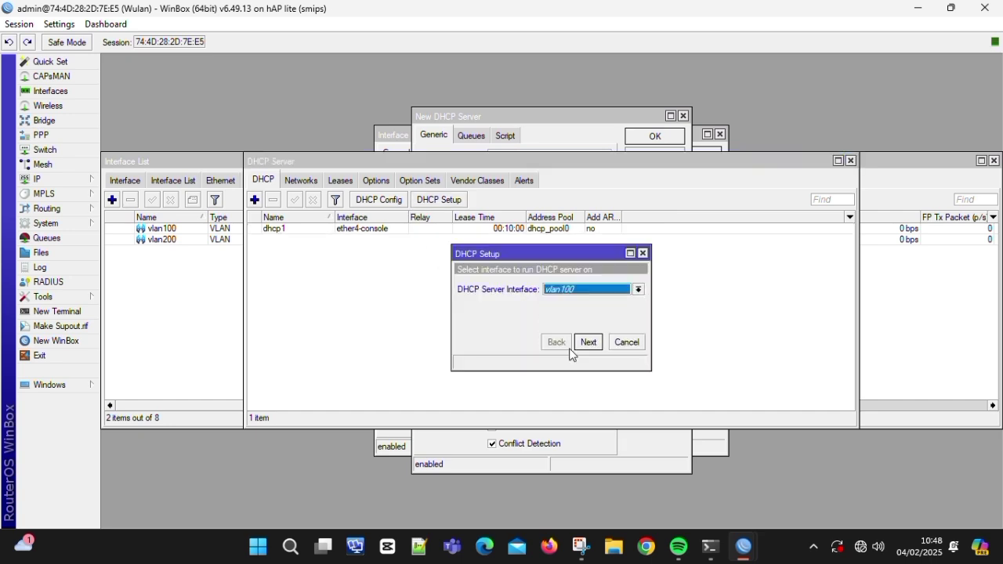
pyautogui.click(588, 341)
pyautogui.click(588, 342)
pyautogui.click(588, 342)
pyautogui.click(588, 342)
pyautogui.click(587, 342)
pyautogui.click(588, 342)
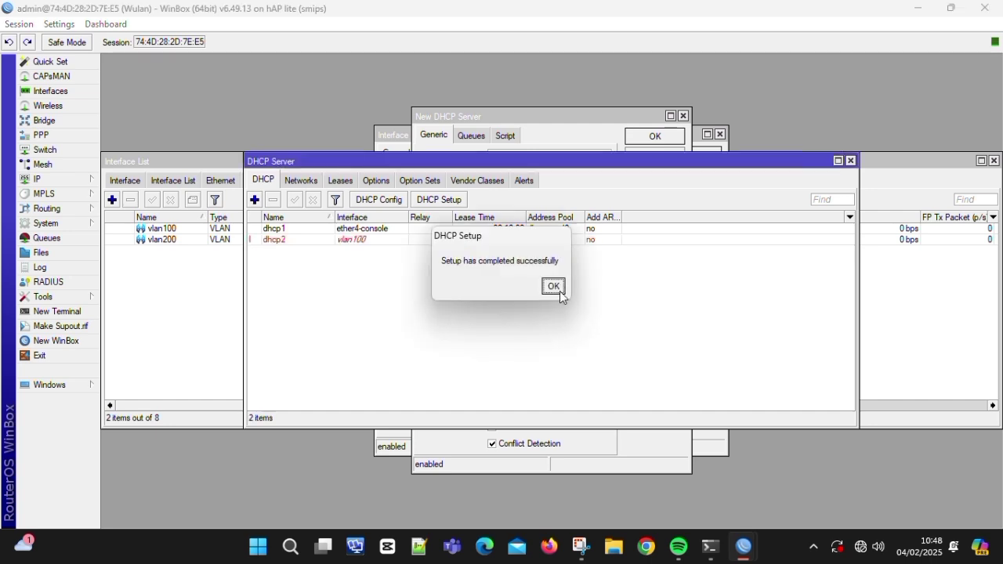
pyautogui.click(553, 286)
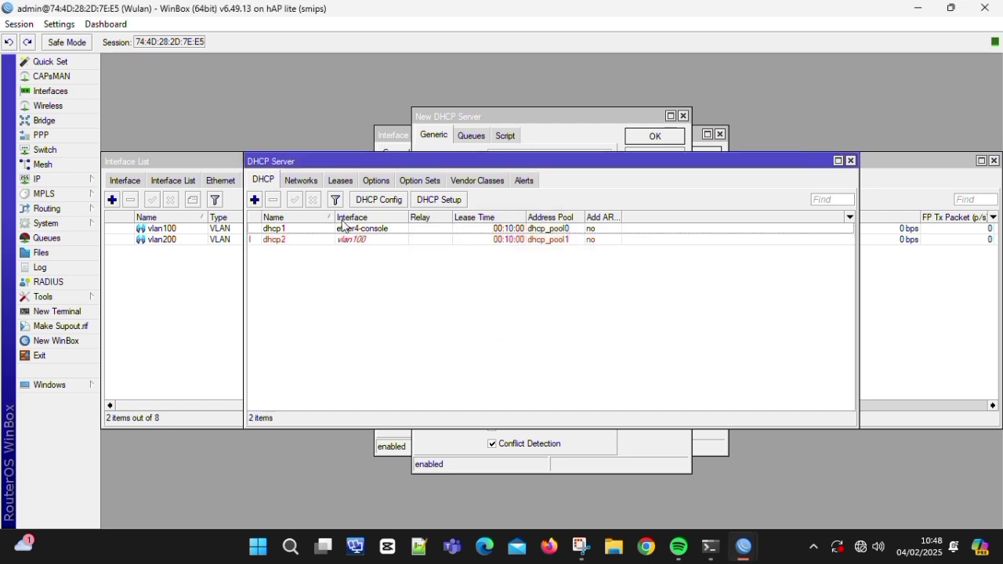
# - Create DHCP server dhcp3 on vlan200, accepting the proposed network, gateway, pool, DNS and lease time
pyautogui.click(441, 203)
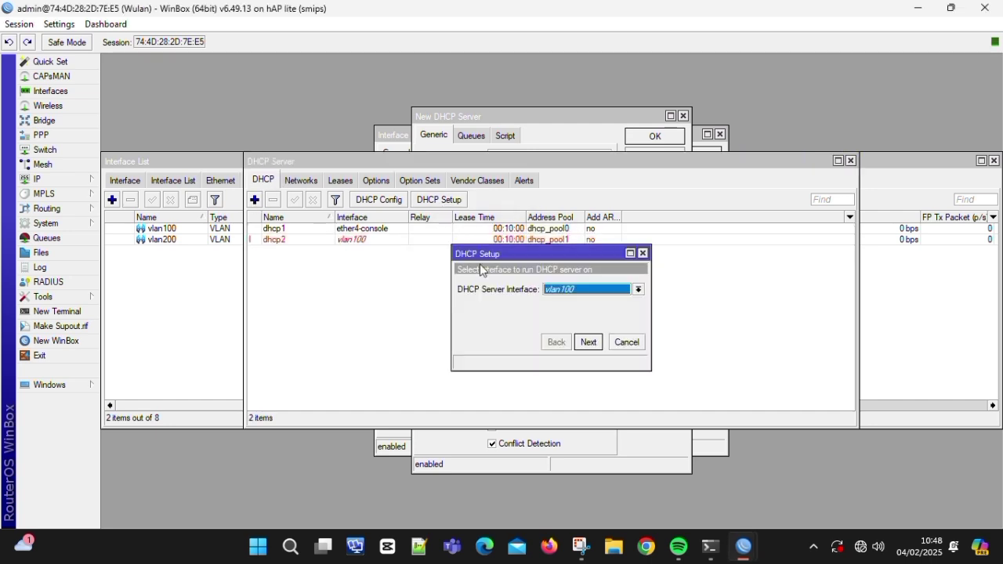
pyautogui.click(546, 292)
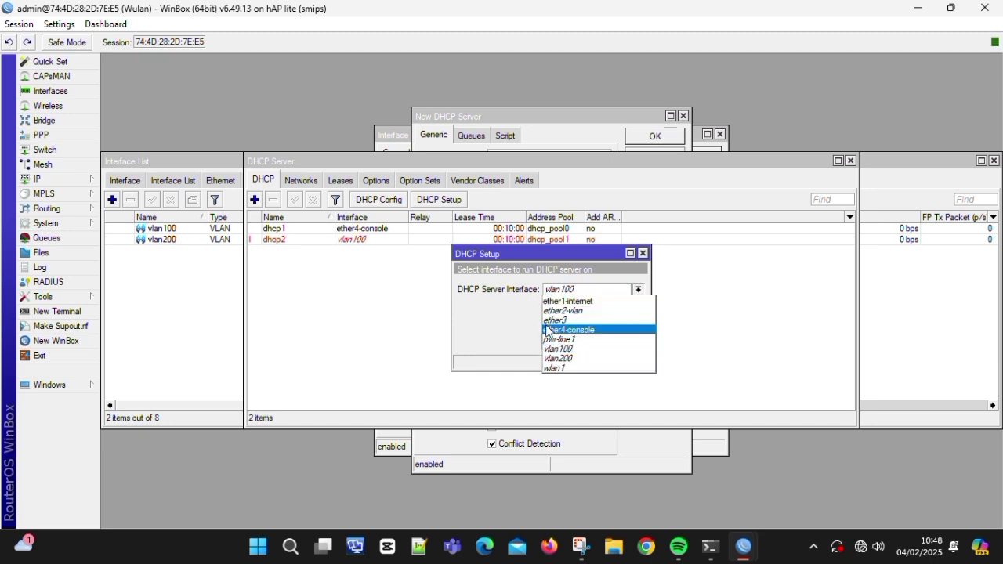
pyautogui.click(553, 359)
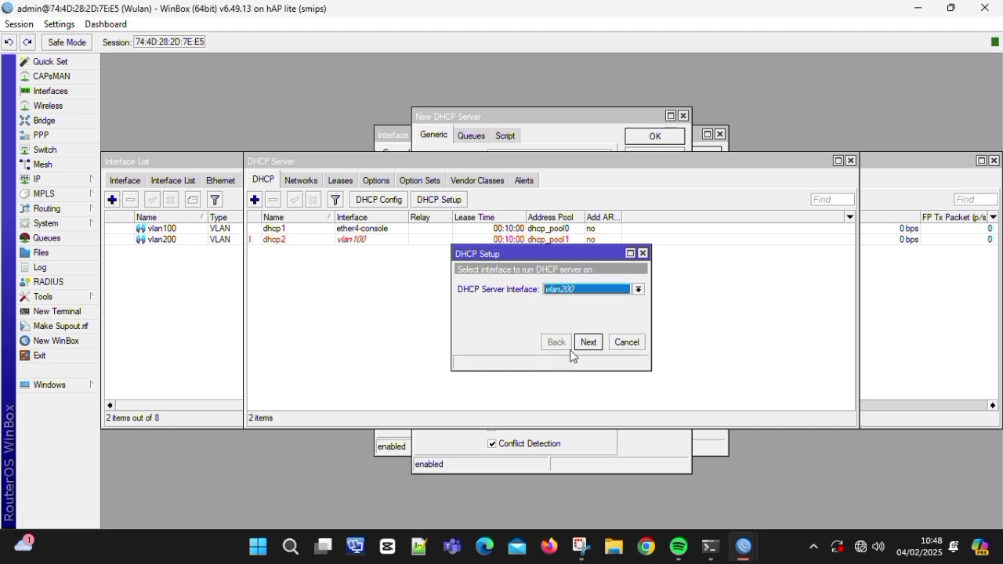
pyautogui.click(586, 344)
pyautogui.click(586, 343)
pyautogui.click(583, 345)
pyautogui.click(587, 343)
pyautogui.click(586, 343)
pyautogui.click(586, 341)
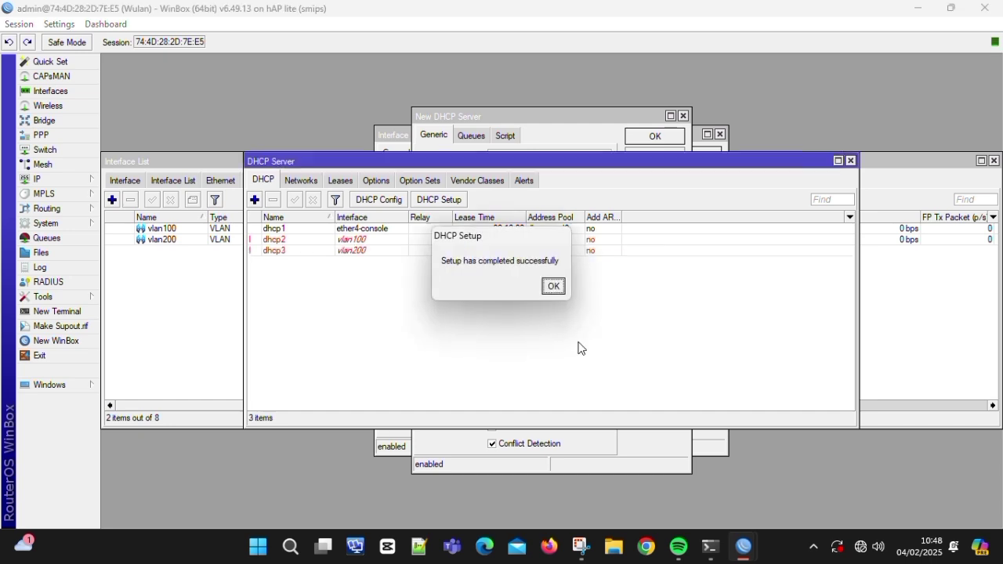
pyautogui.click(554, 287)
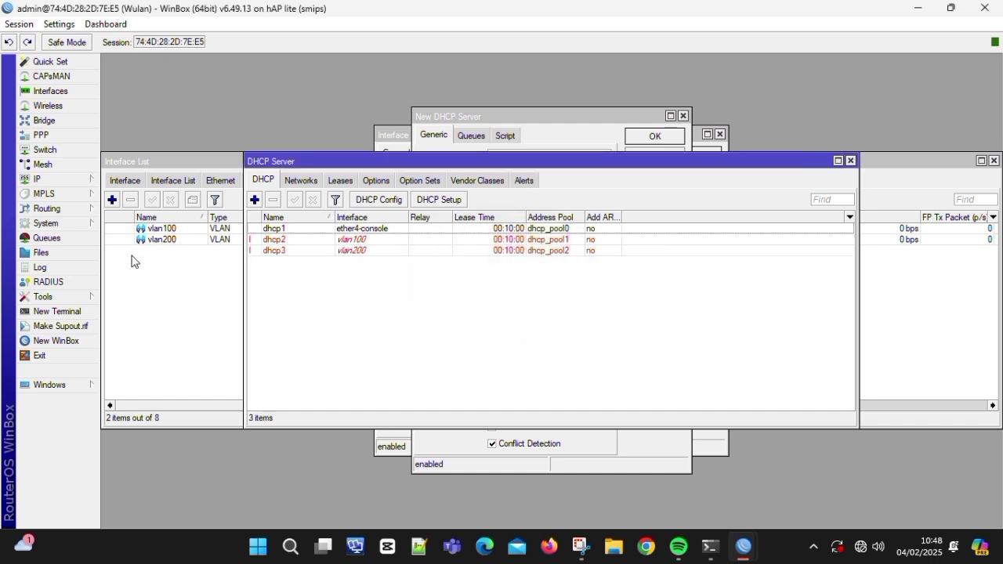
# - Add a srcnat masquerade NAT rule with out-interface ether1-internet
pyautogui.click(66, 183)
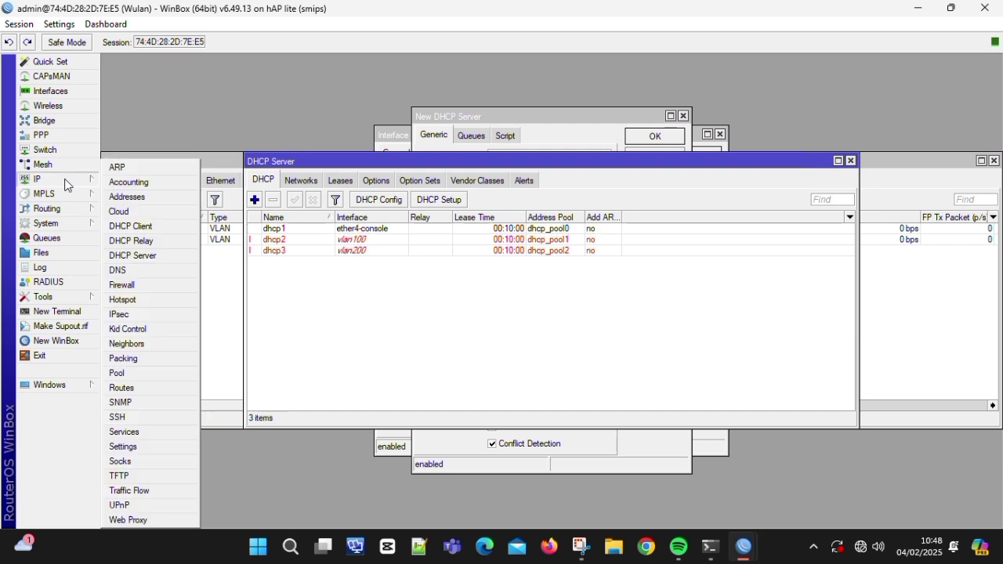
pyautogui.click(161, 287)
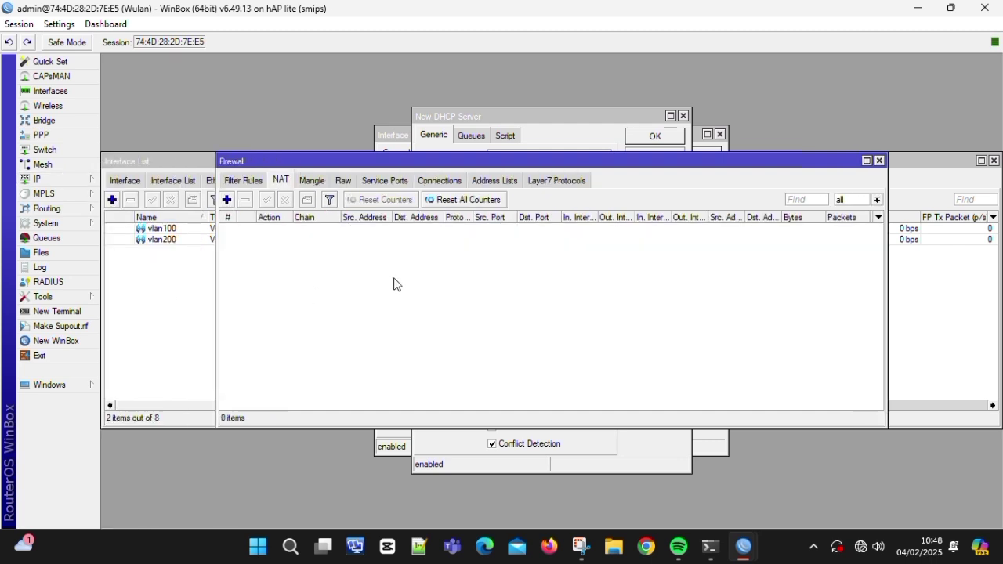
pyautogui.click(227, 199)
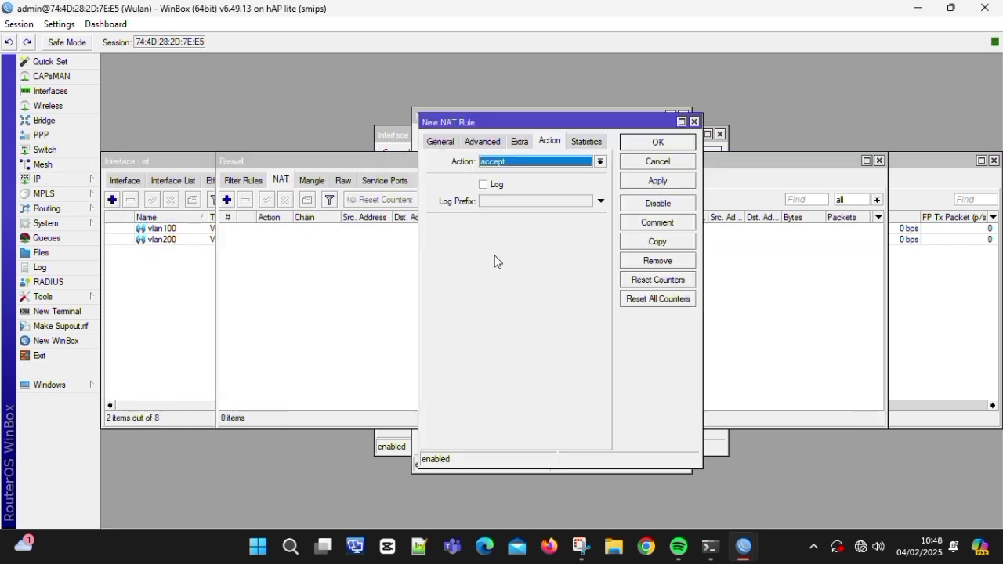
pyautogui.click(524, 163)
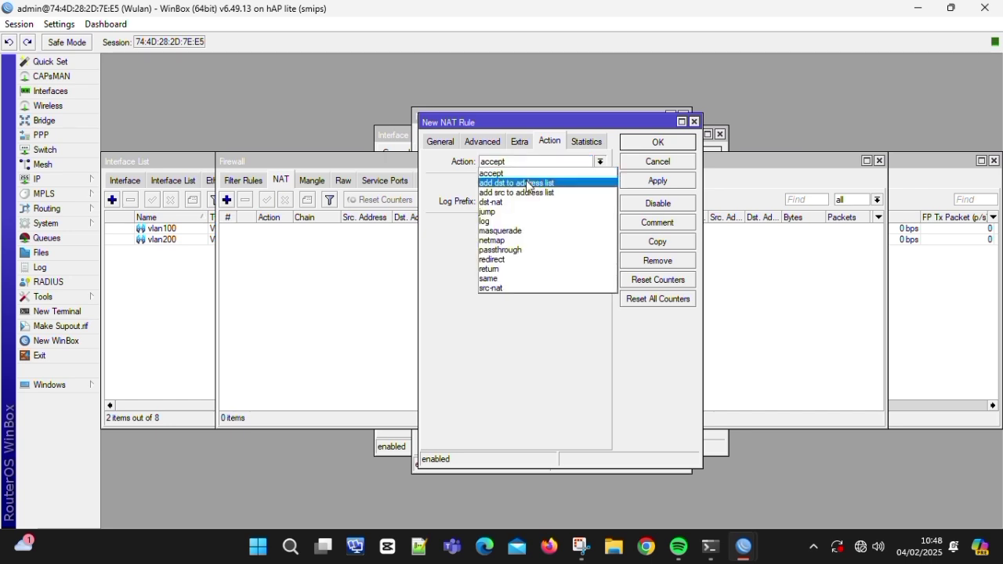
pyautogui.click(540, 232)
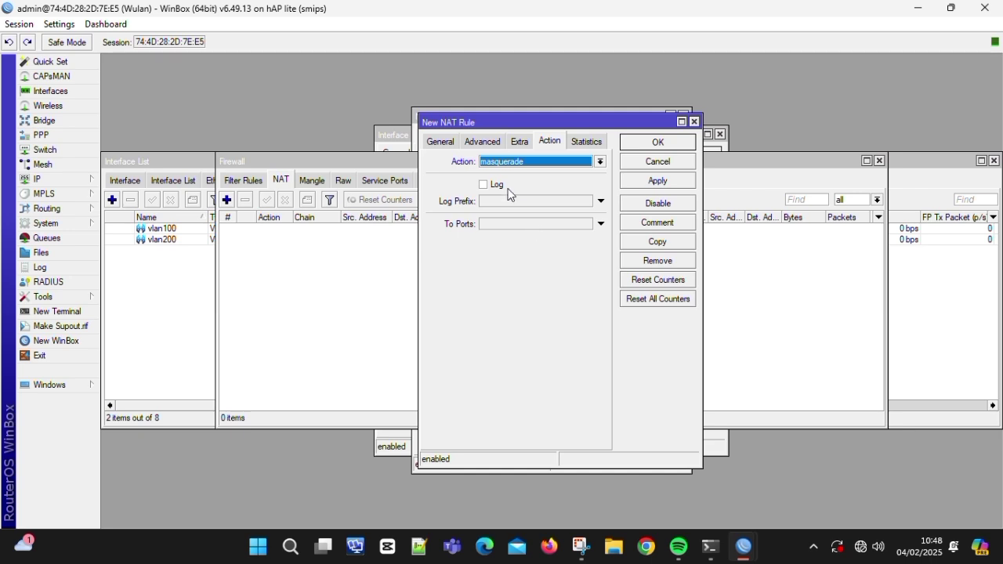
pyautogui.click(443, 143)
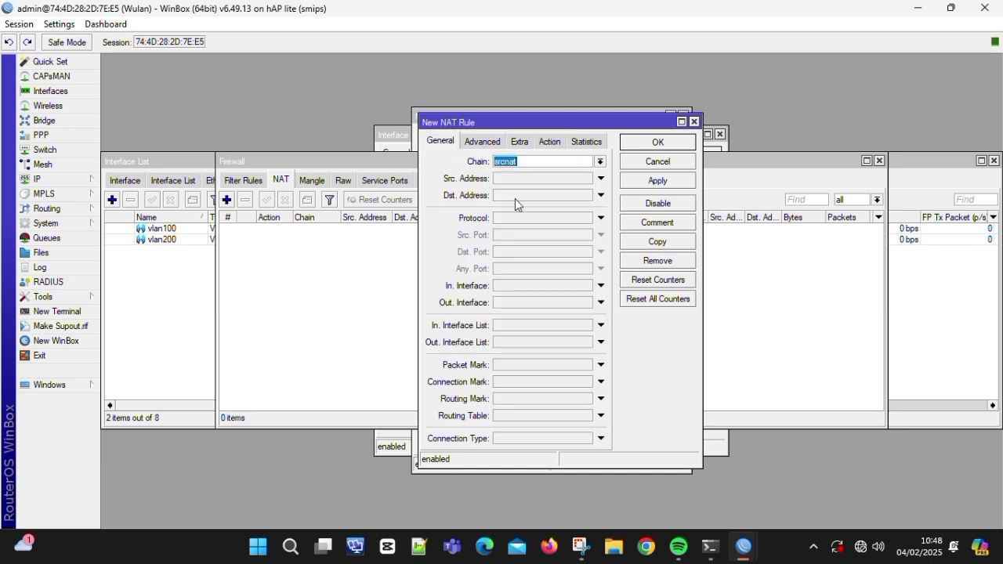
pyautogui.click(540, 303)
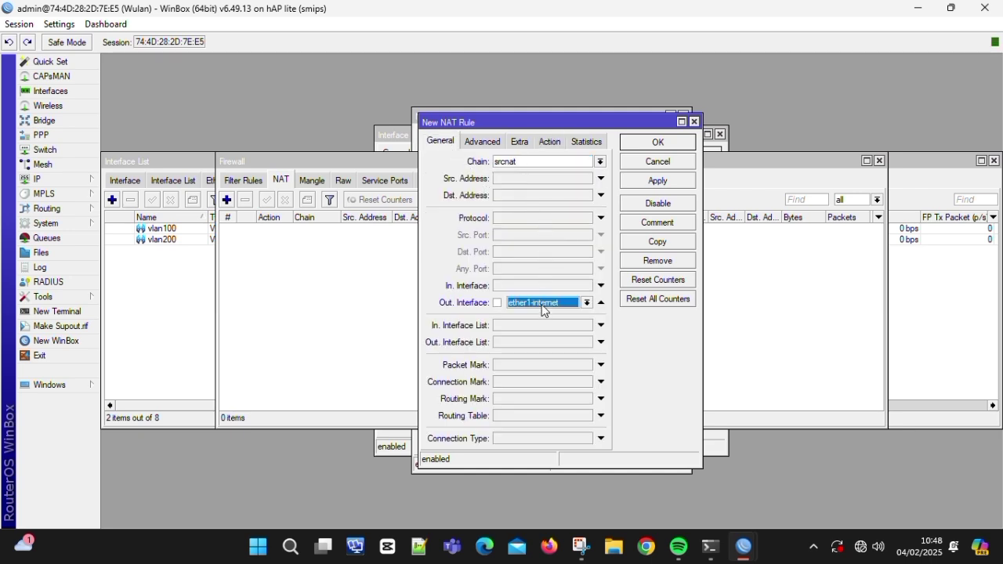
pyautogui.click(660, 179)
pyautogui.click(672, 143)
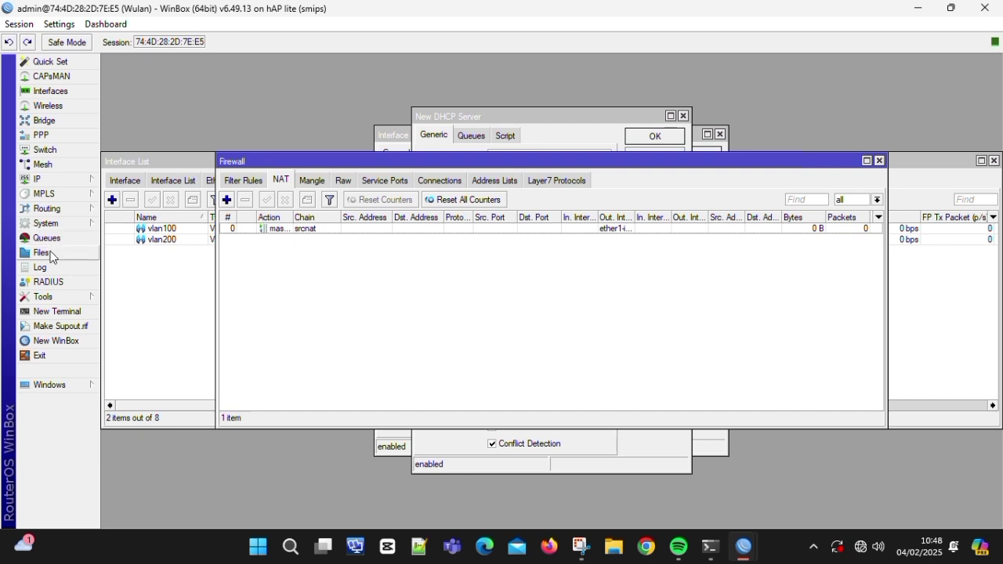
# - In a new terminal, set and confirm a new admin password for the router
pyautogui.click(75, 314)
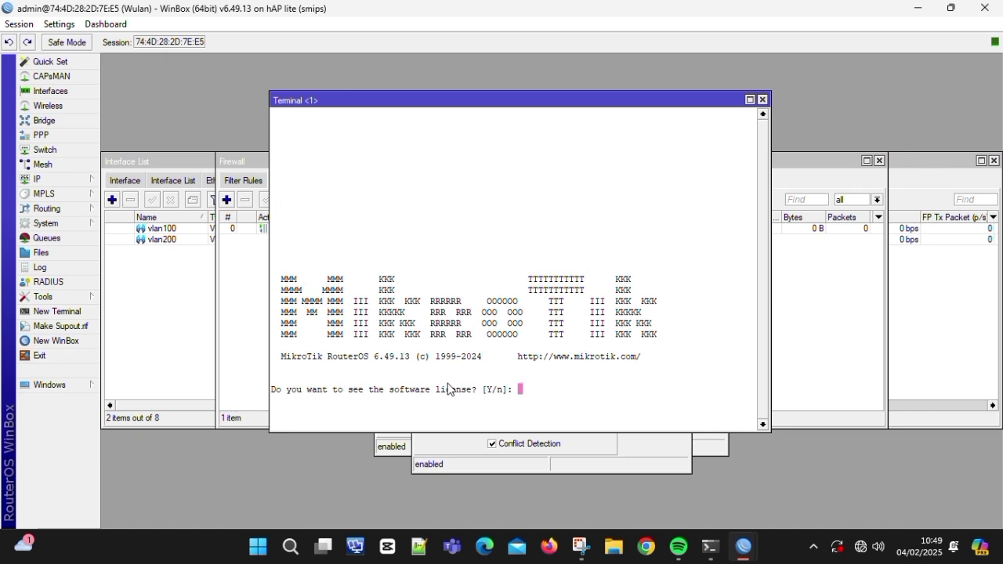
pyautogui.write('n')
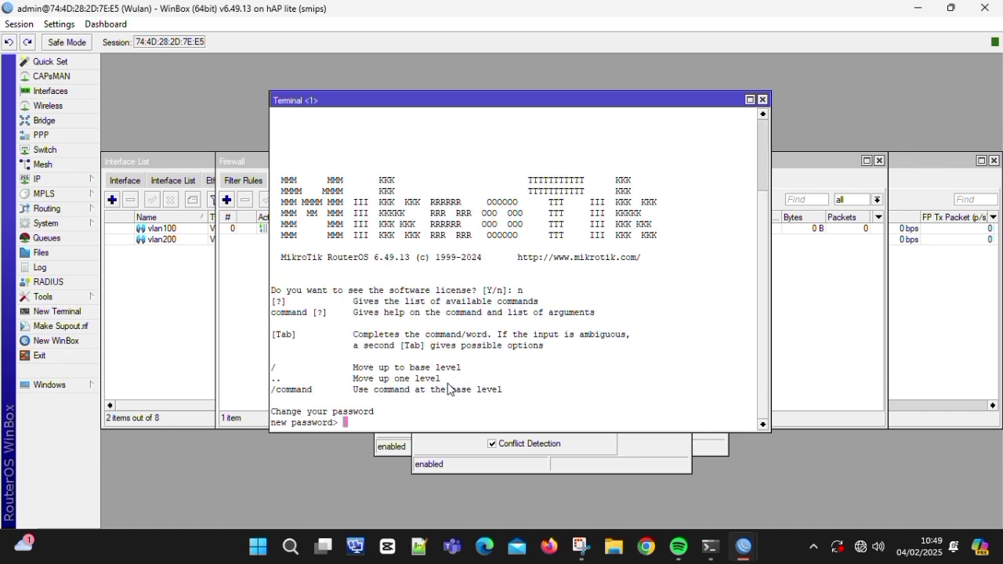
pyautogui.write('*****')
pyautogui.press('Return')
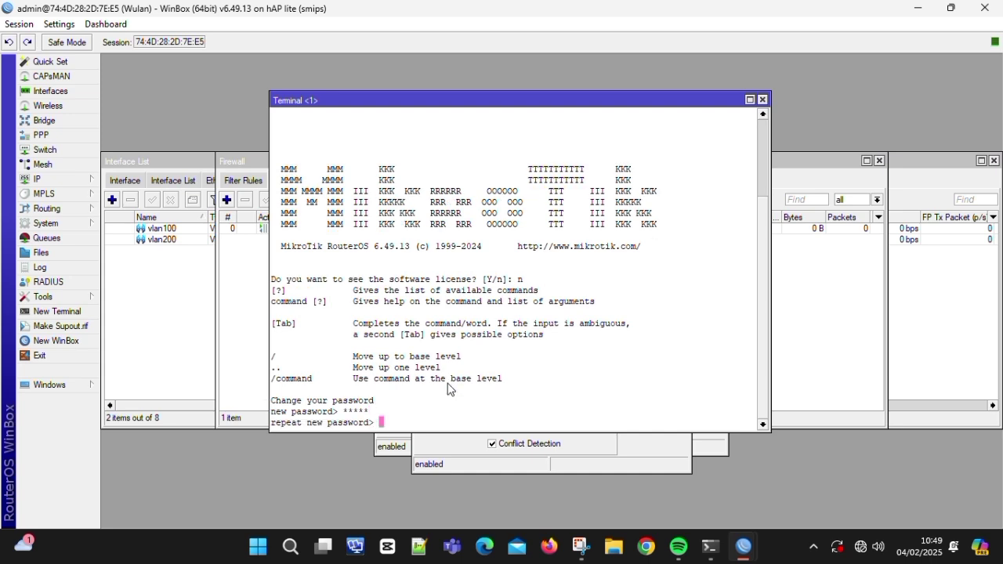
pyautogui.write('*****')
pyautogui.press('Return')
pyautogui.write('admin')
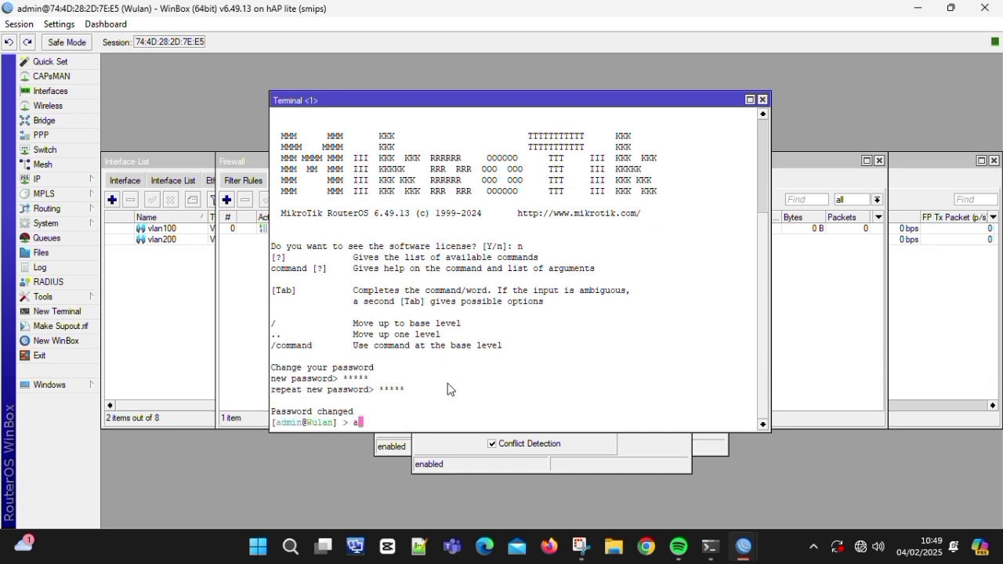
pyautogui.press('Return')
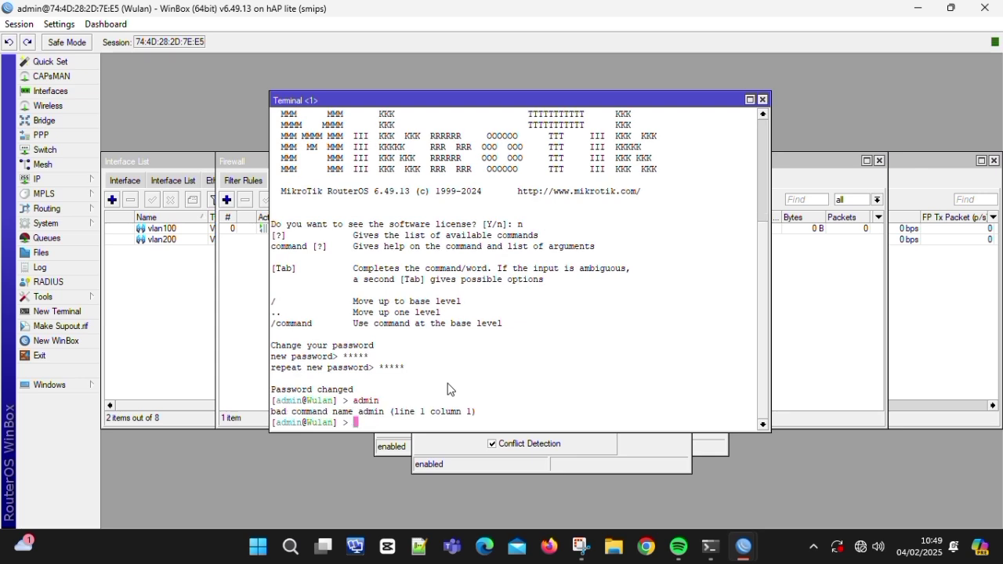
# - Ping 8.8.8.8 from the router and stop it after 5 of 5 replies
pyautogui.write('ping 8.8.8.8')
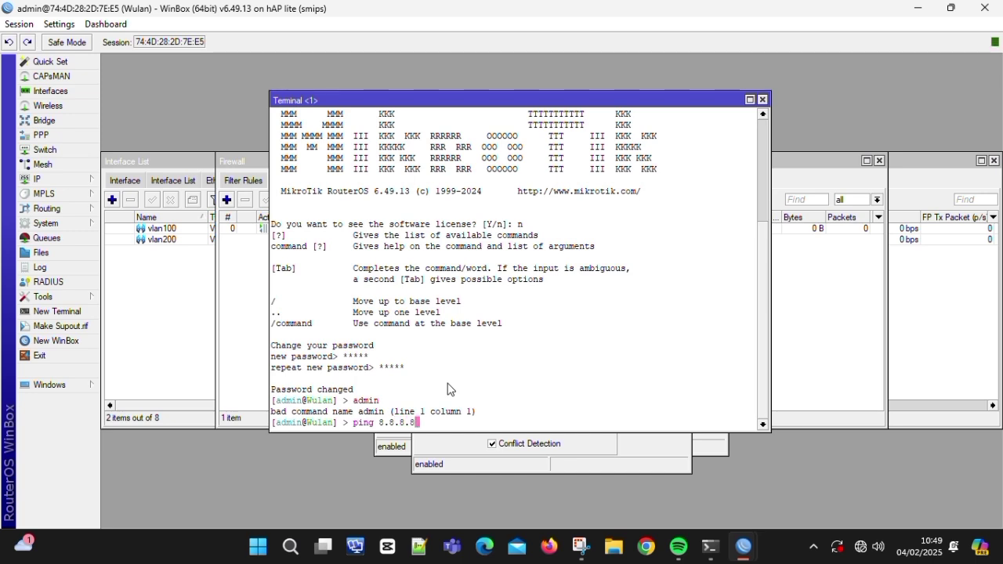
pyautogui.press('Return')
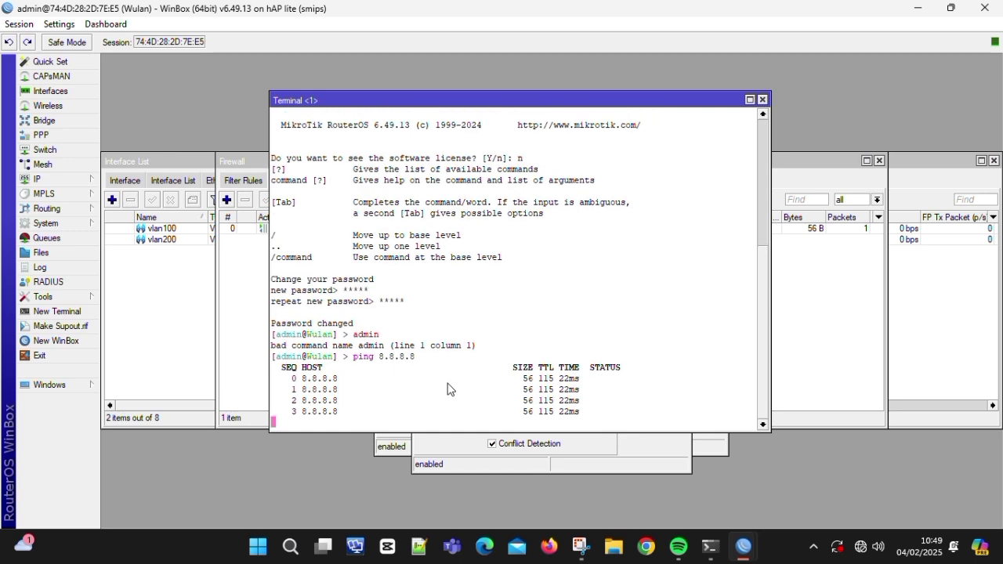
pyautogui.hotkey('ctrl', 'c')
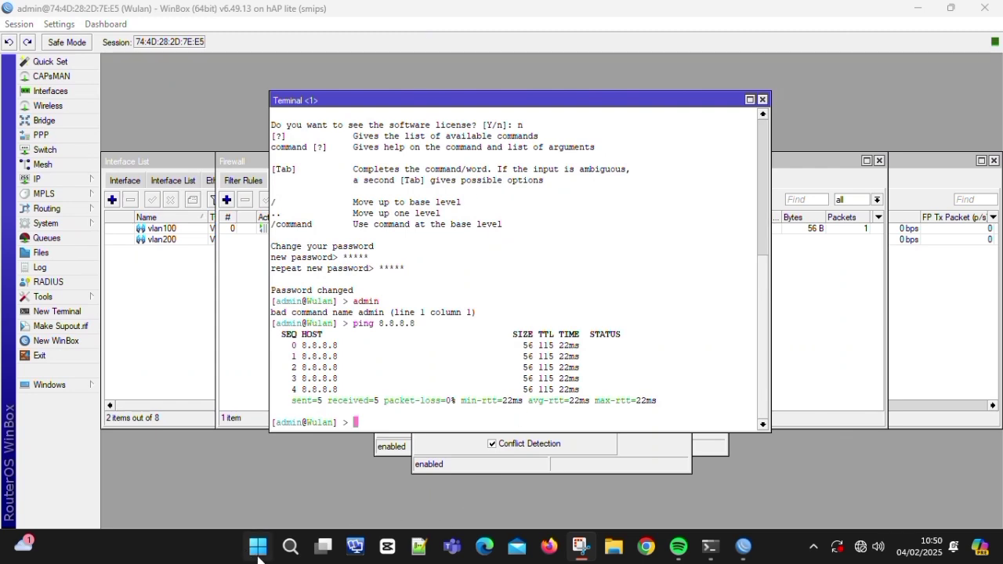
# - Disable the PC's Ethernet adapter in Network Connections, then re-enable it
pyautogui.click(285, 552)
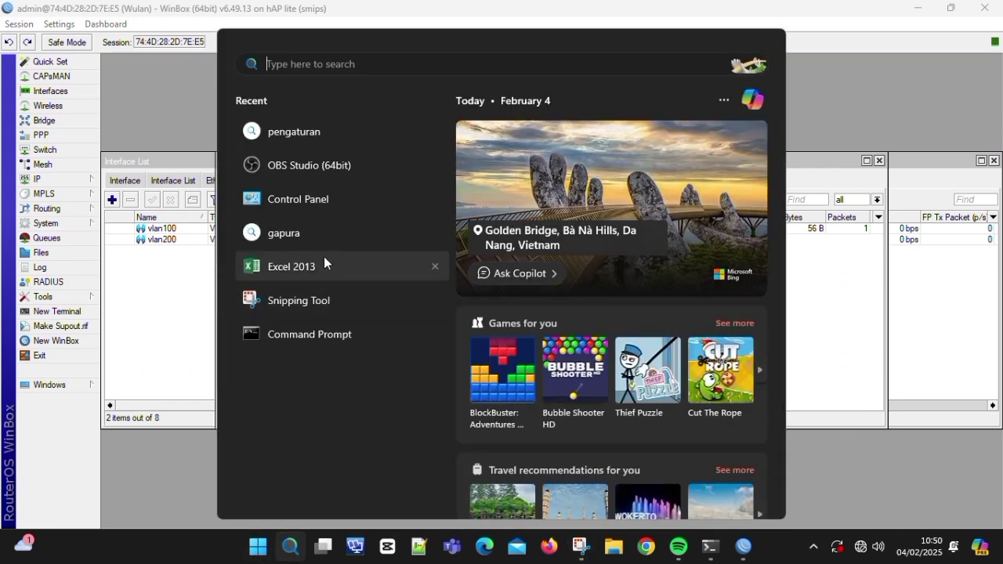
pyautogui.click(343, 232)
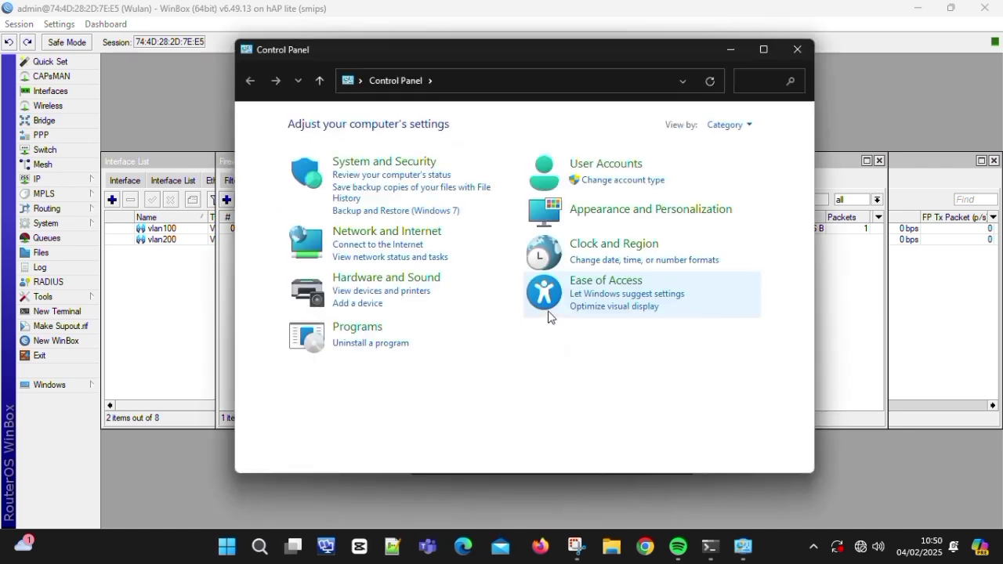
pyautogui.click(395, 231)
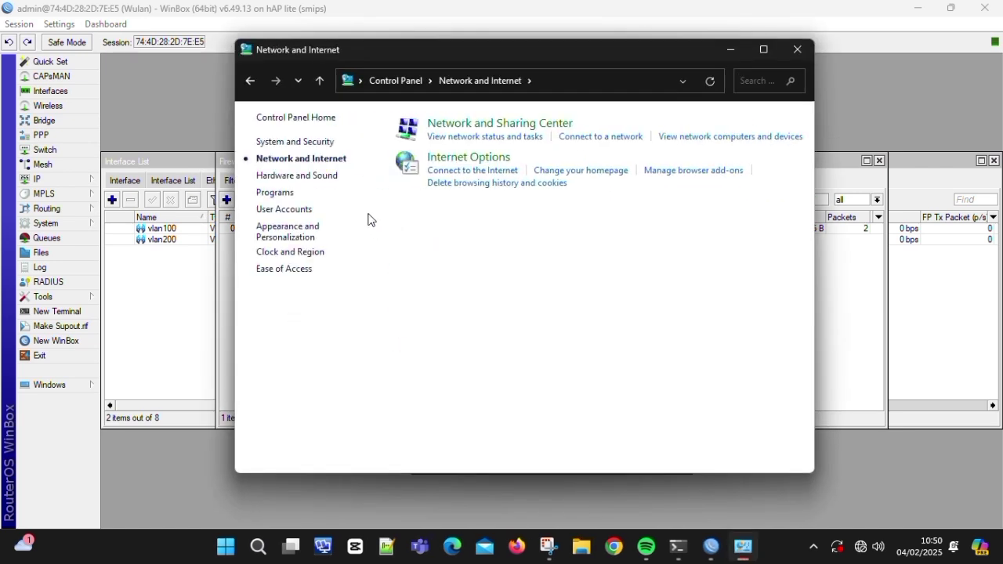
pyautogui.click(513, 128)
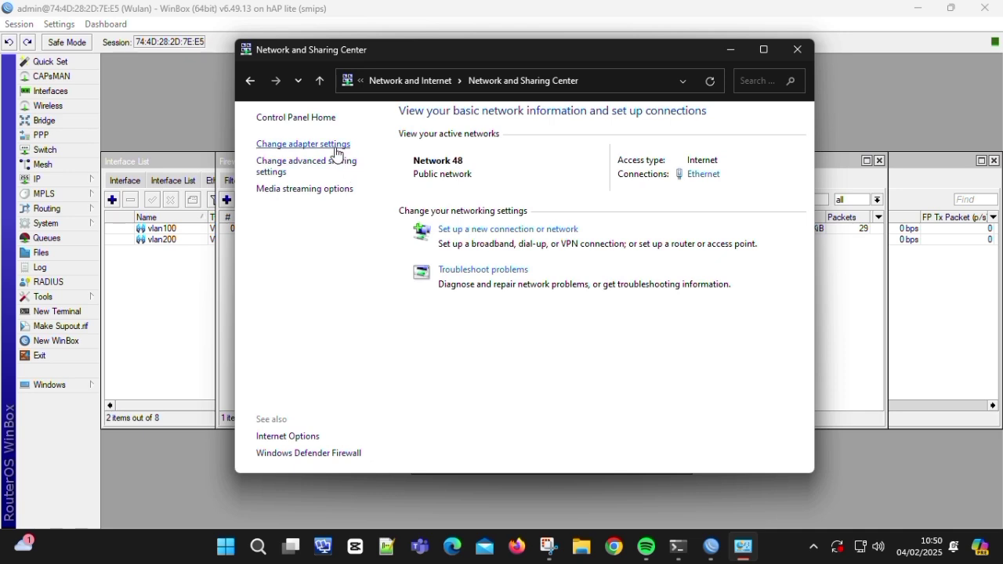
pyautogui.click(346, 146)
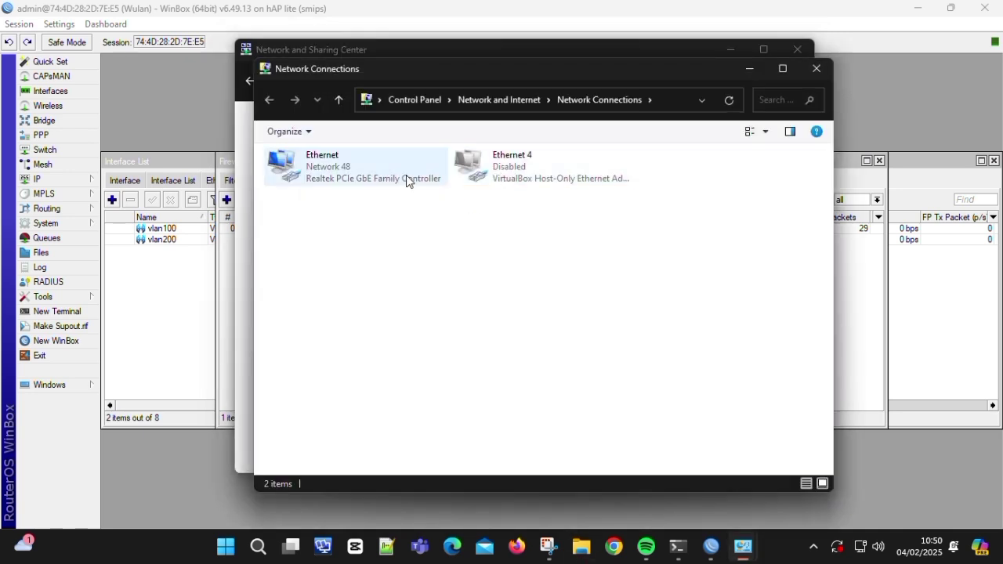
pyautogui.doubleClick(405, 174)
pyautogui.click(478, 395)
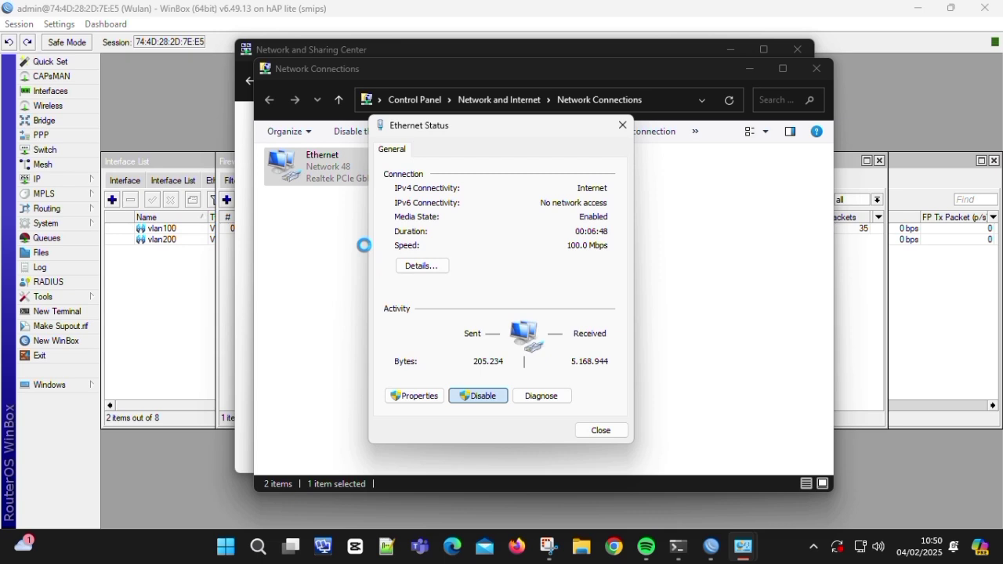
pyautogui.doubleClick(385, 179)
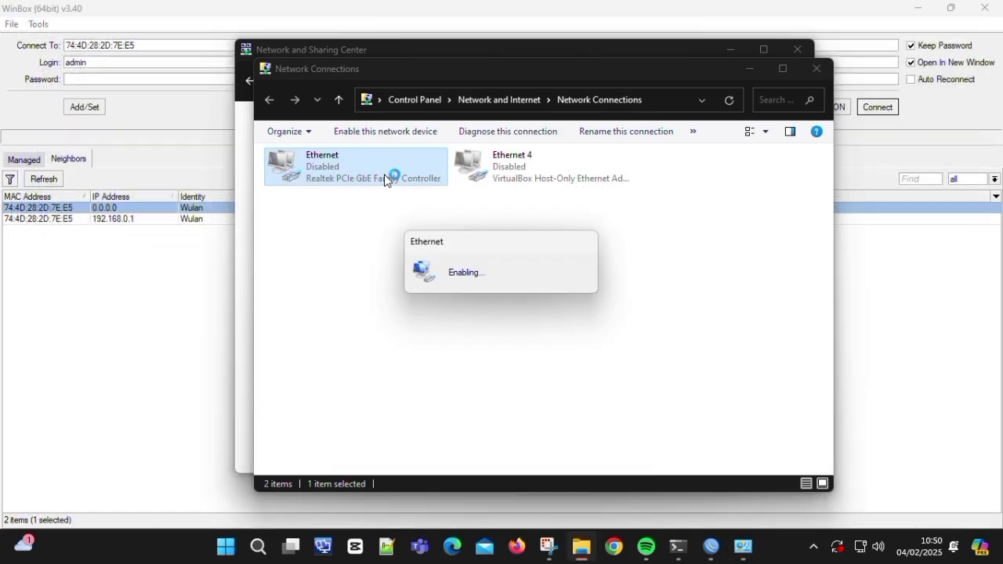
# - Close Network Connections, cancel the auto-reconnect, enter the password and log back into the Wulan router
pyautogui.click(742, 547)
pyautogui.moveTo(743, 547)
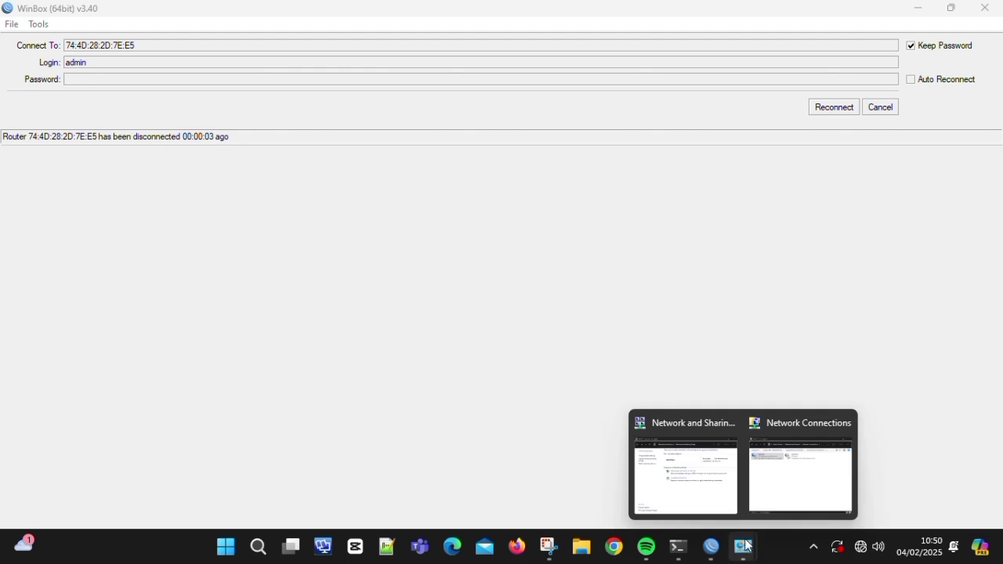
pyautogui.click(788, 484)
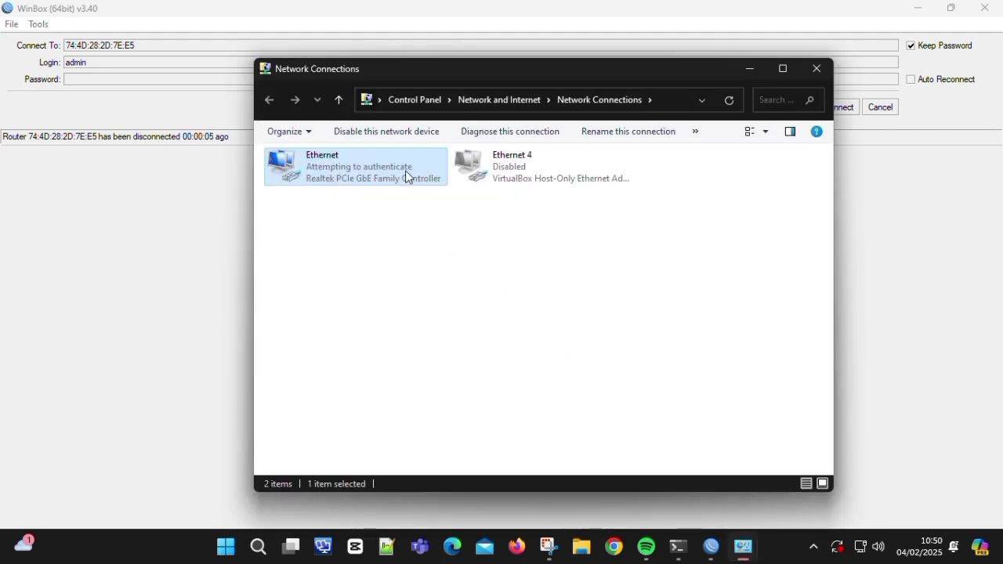
pyautogui.click(818, 69)
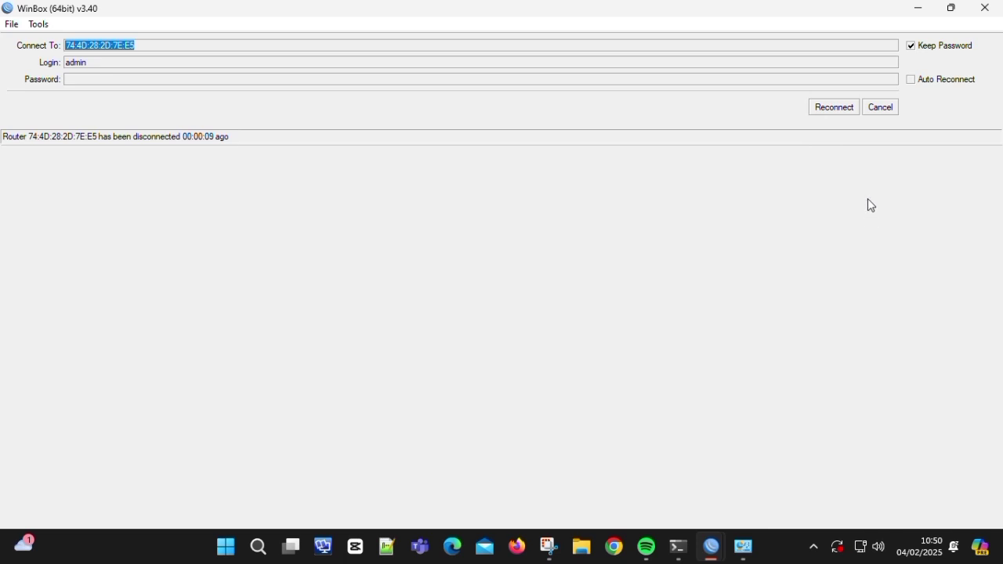
pyautogui.click(882, 108)
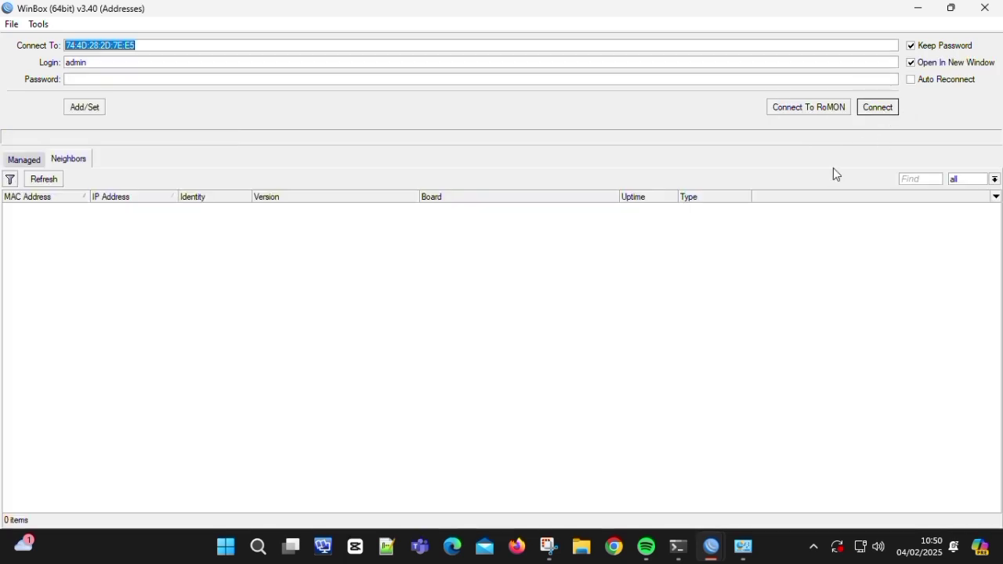
pyautogui.click(127, 76)
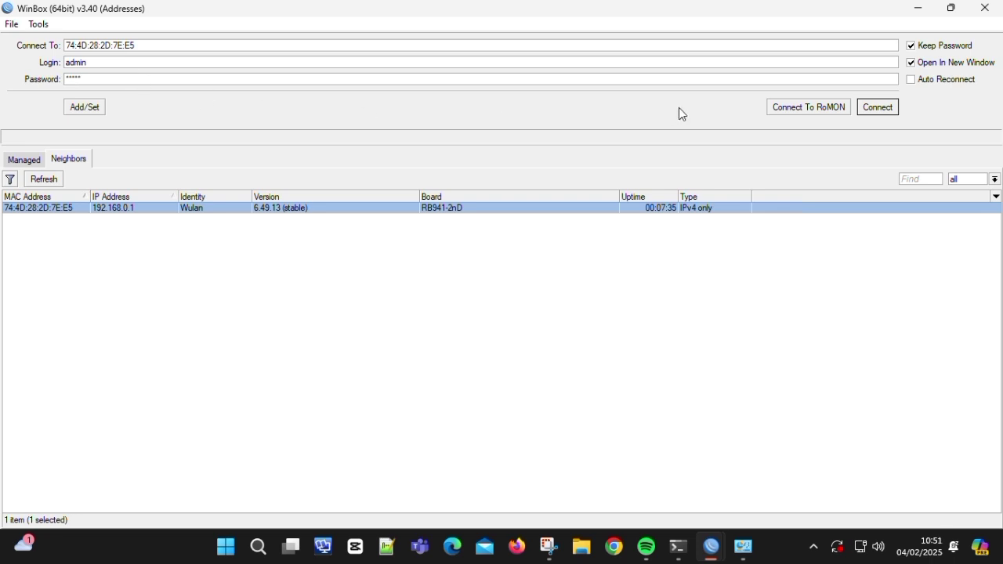
pyautogui.click(896, 108)
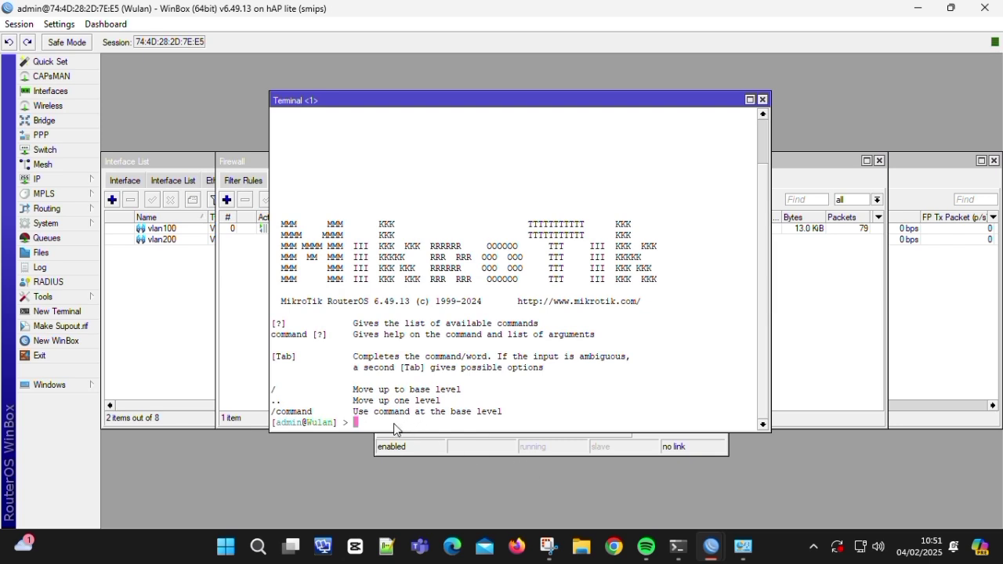
# - Run ipconfig in Command Prompt to confirm address 192.168.0.2 with gateway 192.168.0.1
pyautogui.click(265, 551)
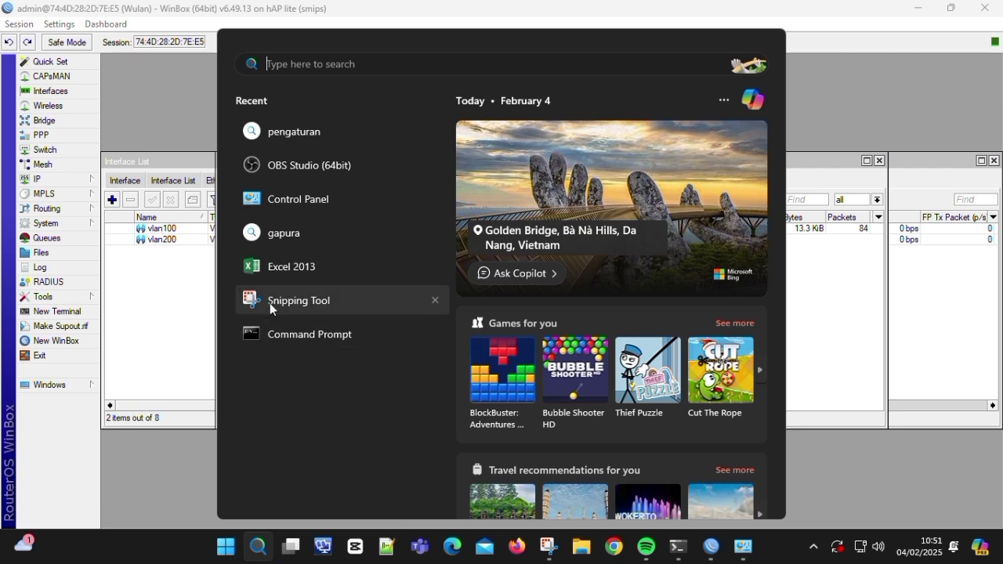
pyautogui.click(305, 339)
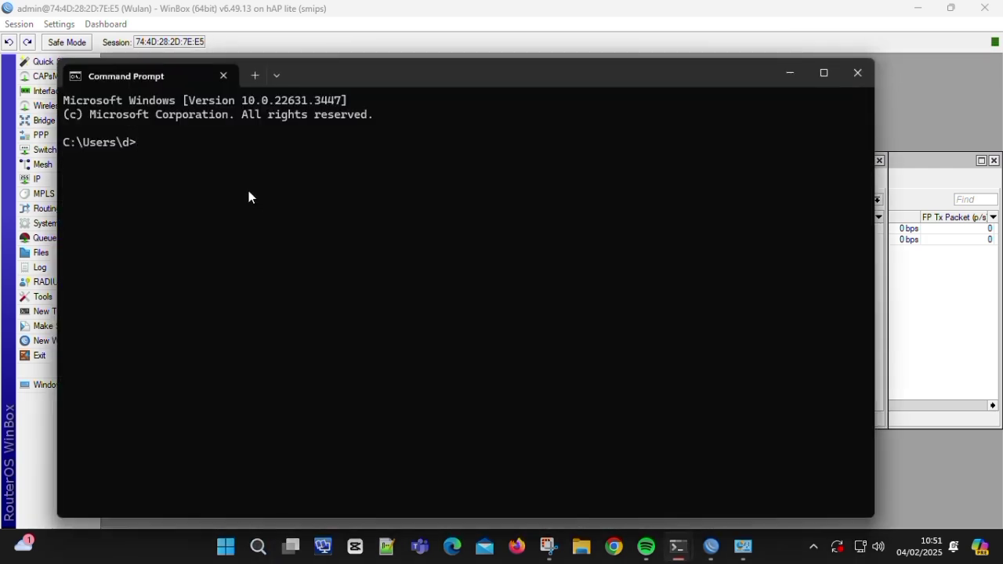
pyautogui.write('ipconfig')
pyautogui.press('Return')
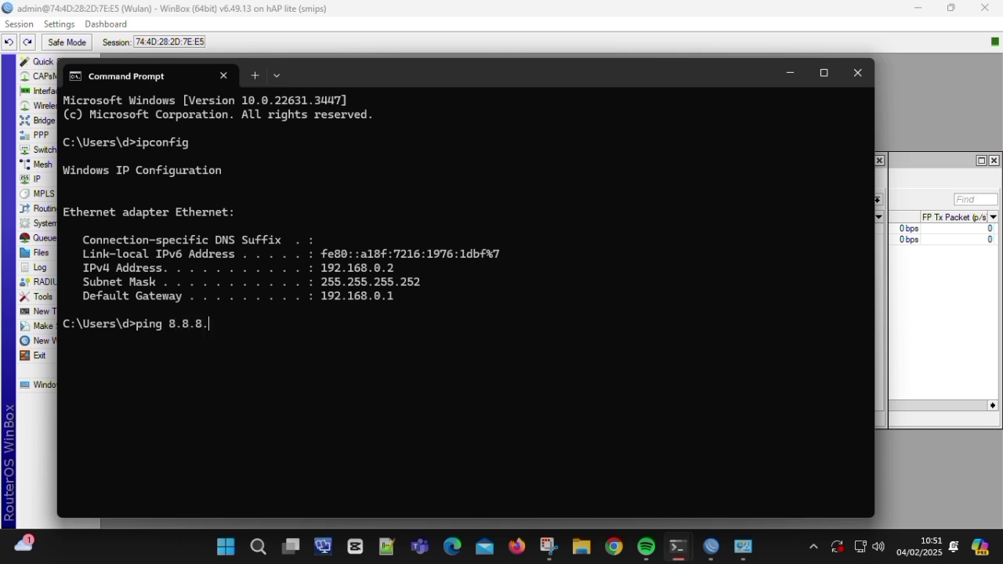
# - Ping 8.8.8.8 and confirm four replies with 0% loss
pyautogui.write('ping 8.8.8.8')
pyautogui.press('Return')
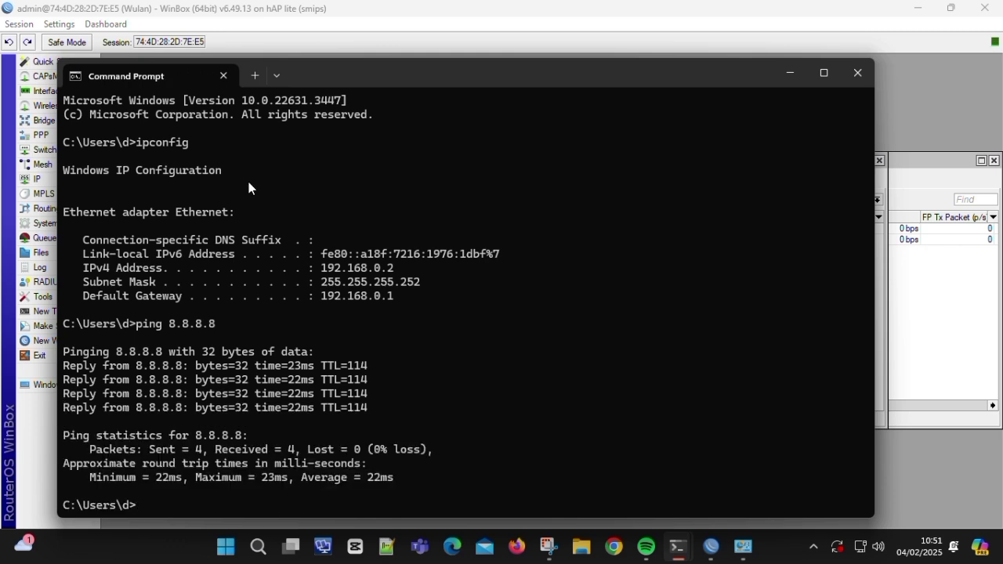
pyautogui.click(420, 22)
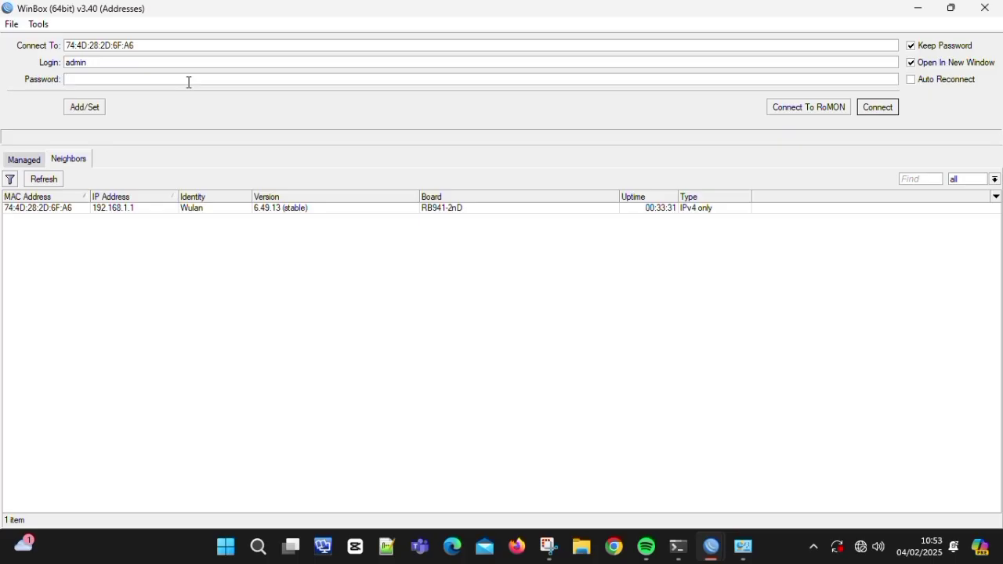
# - Connect to 192.168.1.1 and reset its configuration with No Default Configuration and Do Not Backup
pyautogui.click(239, 210)
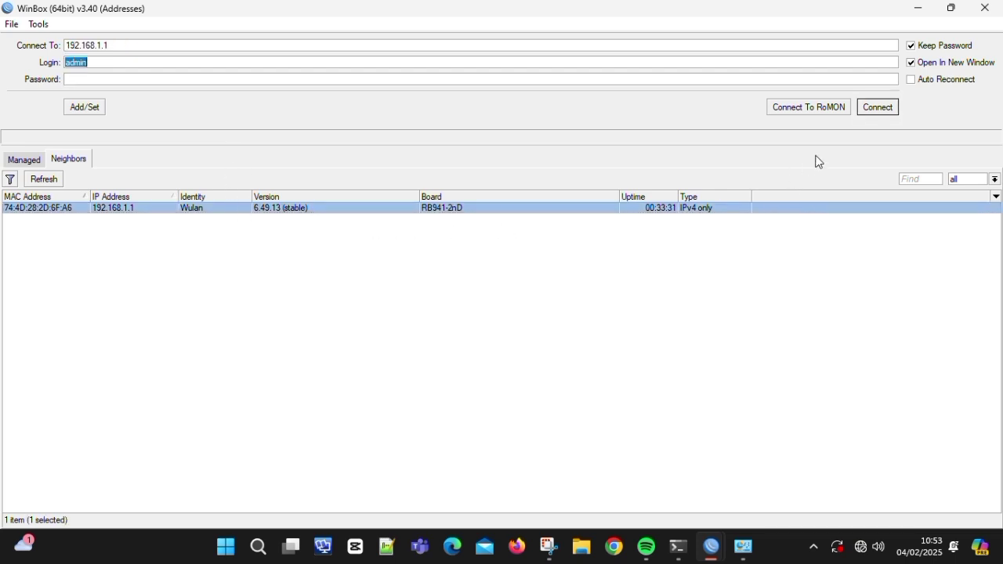
pyautogui.click(873, 112)
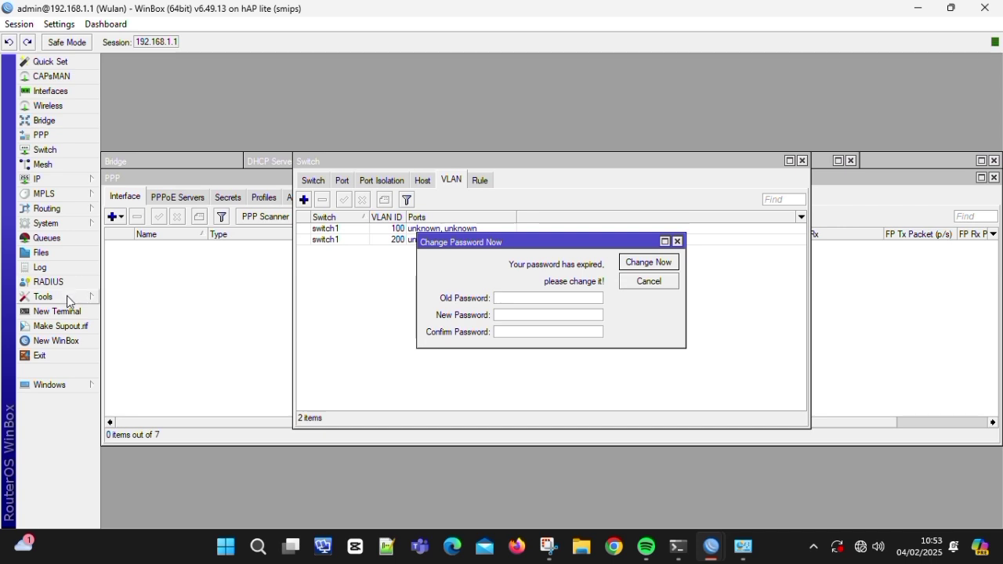
pyautogui.click(71, 224)
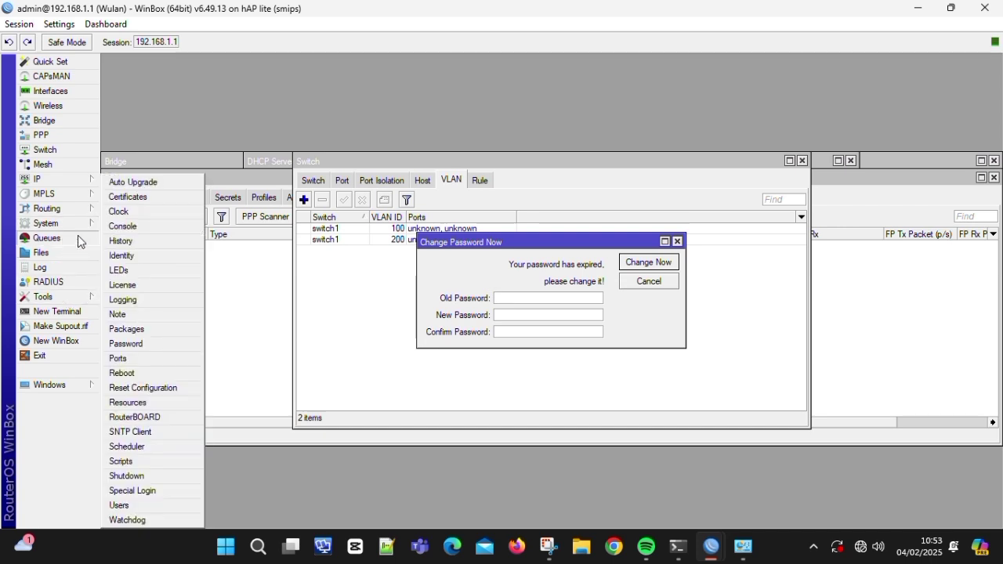
pyautogui.click(177, 391)
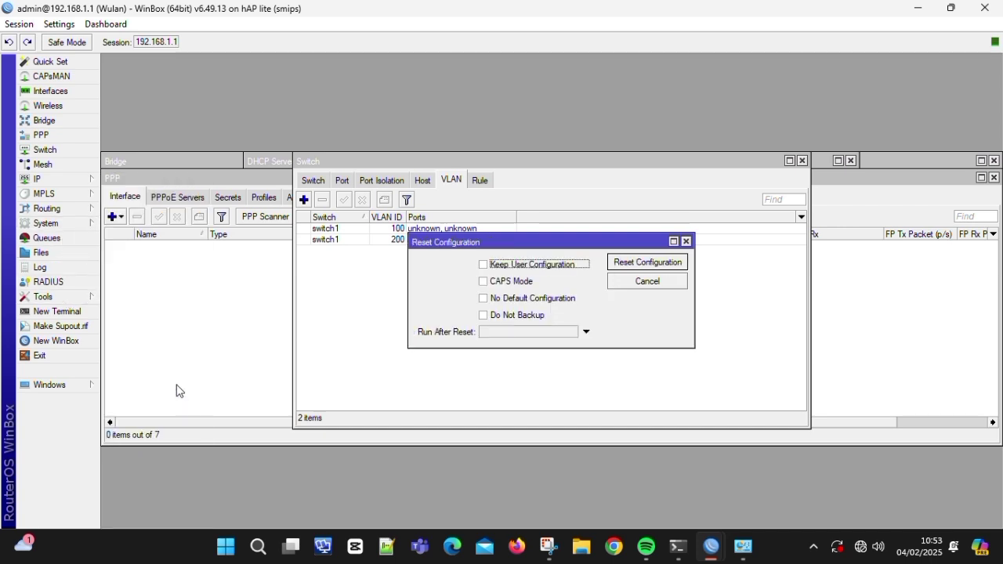
pyautogui.click(484, 299)
pyautogui.click(490, 315)
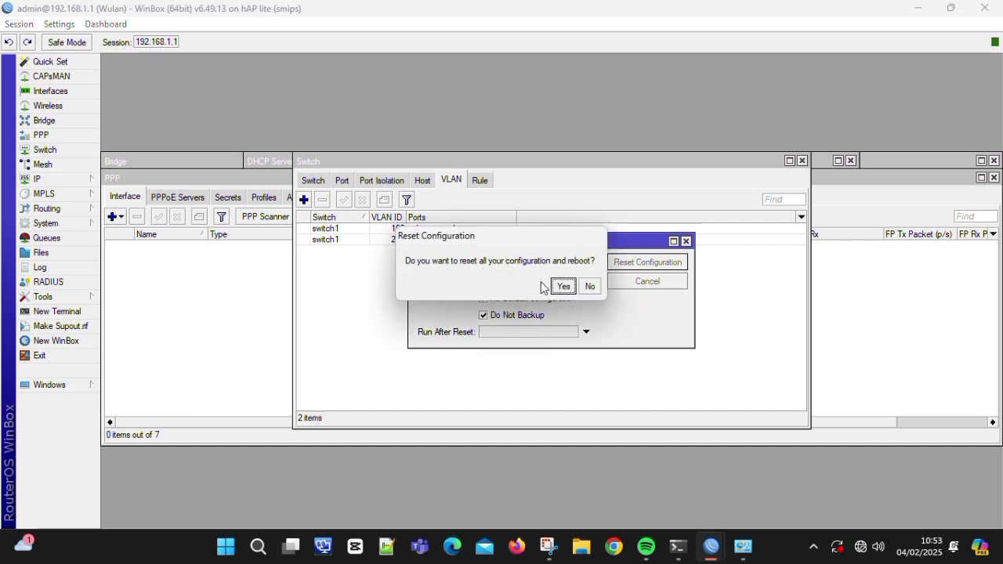
pyautogui.click(562, 286)
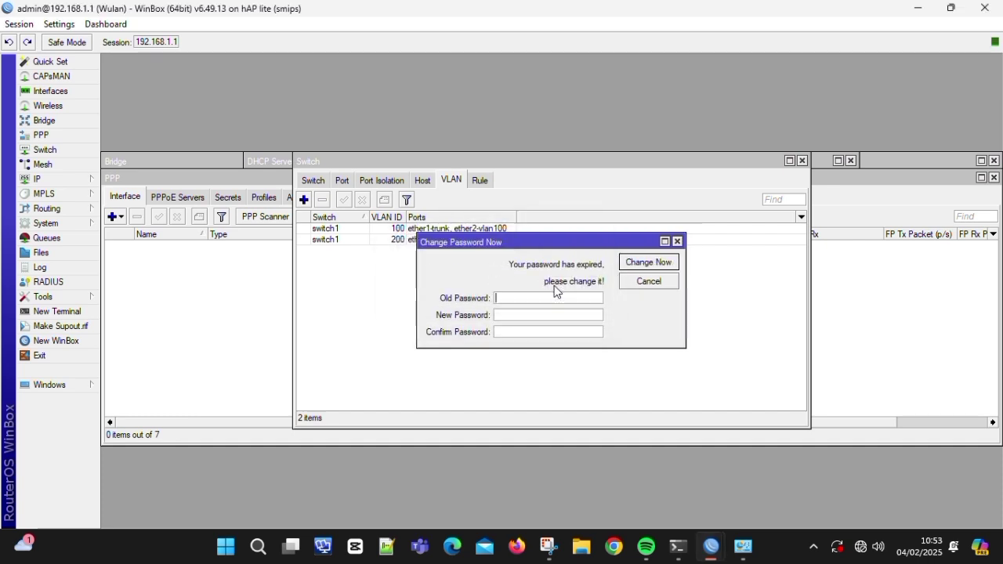
pyautogui.click(640, 283)
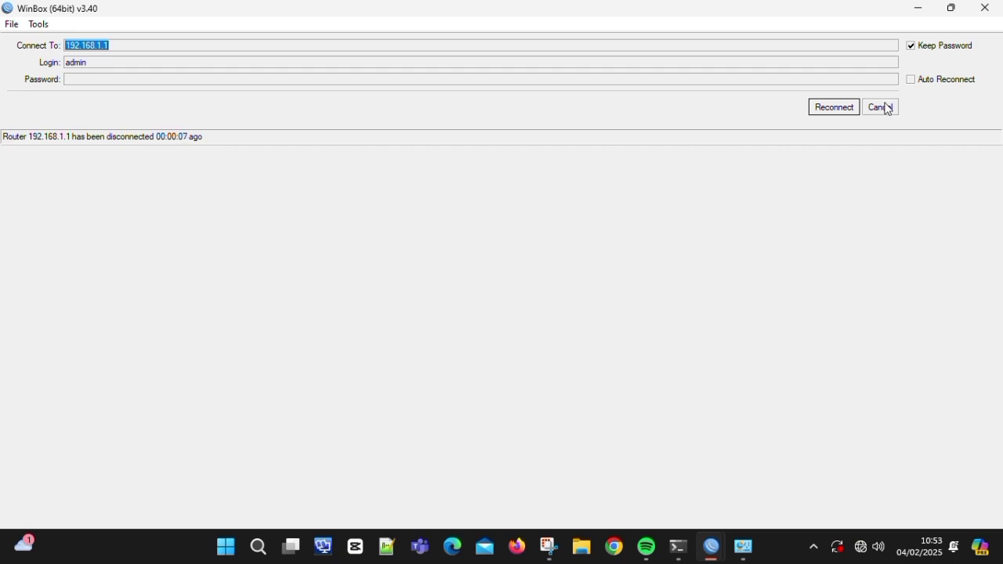
# - Cancel the reconnect and password prompts and close the leftover Switch, Bridge and Address List windows
pyautogui.click(888, 109)
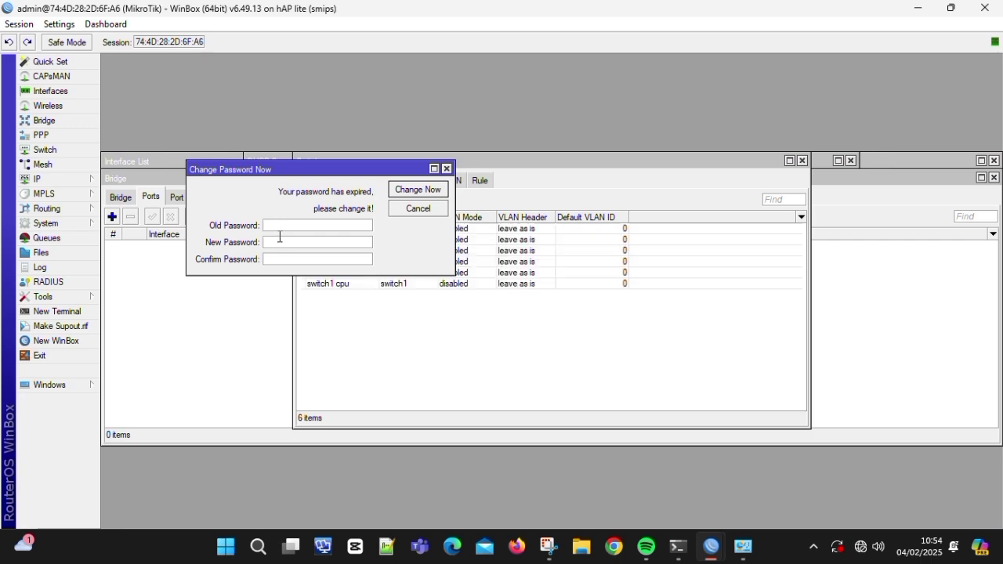
pyautogui.click(413, 209)
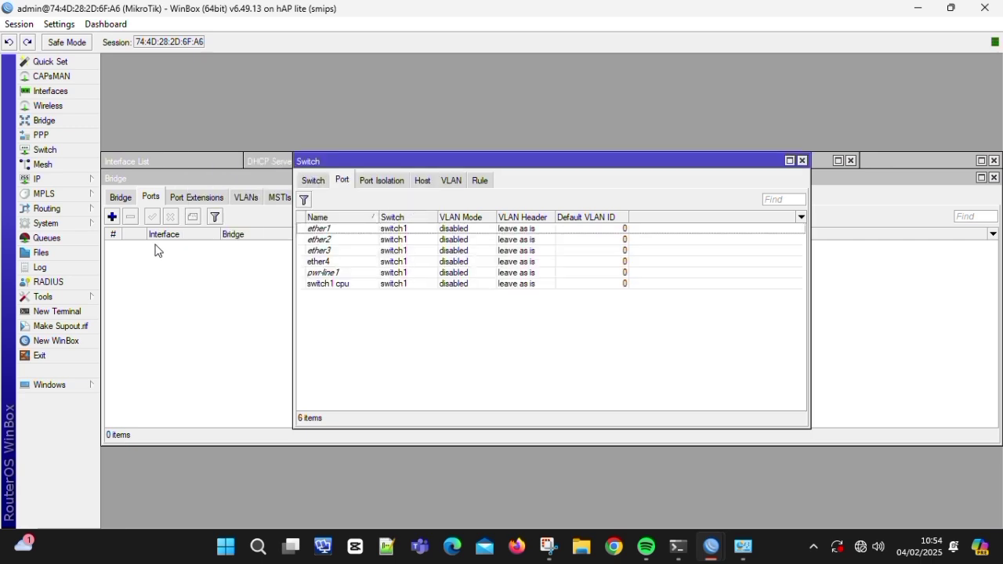
pyautogui.click(801, 160)
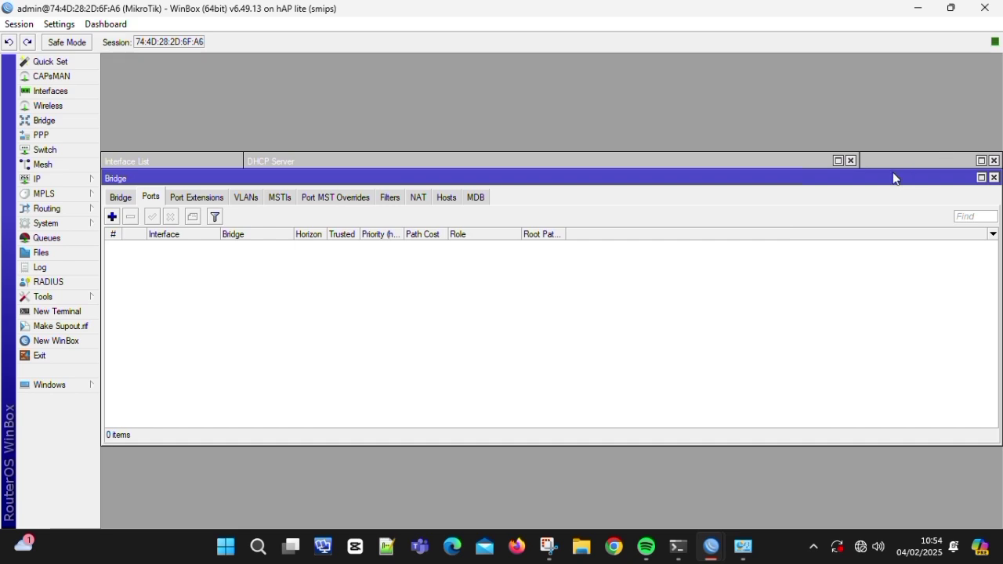
pyautogui.click(853, 162)
pyautogui.click(853, 162)
pyautogui.click(994, 161)
pyautogui.click(994, 160)
pyautogui.click(994, 178)
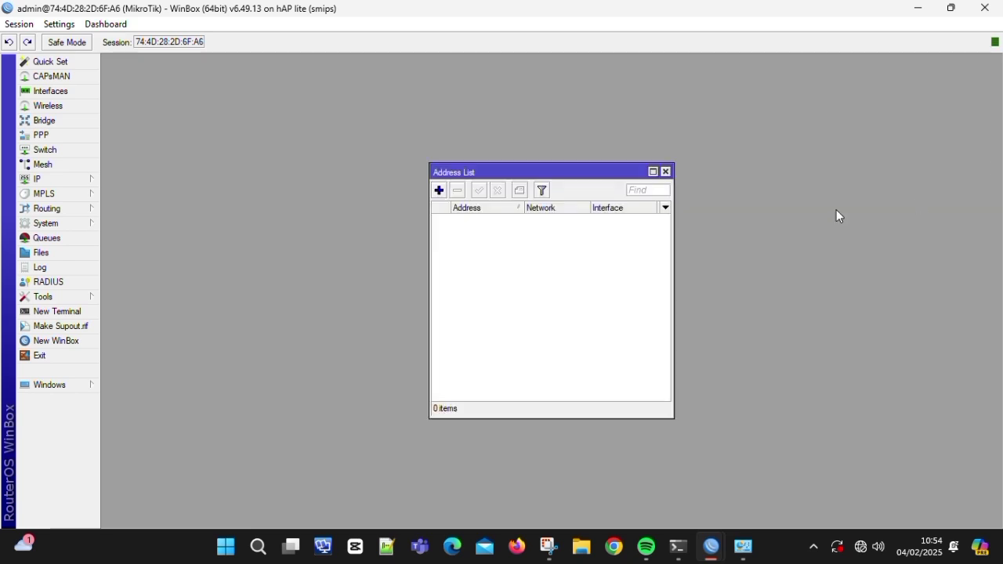
pyautogui.click(666, 173)
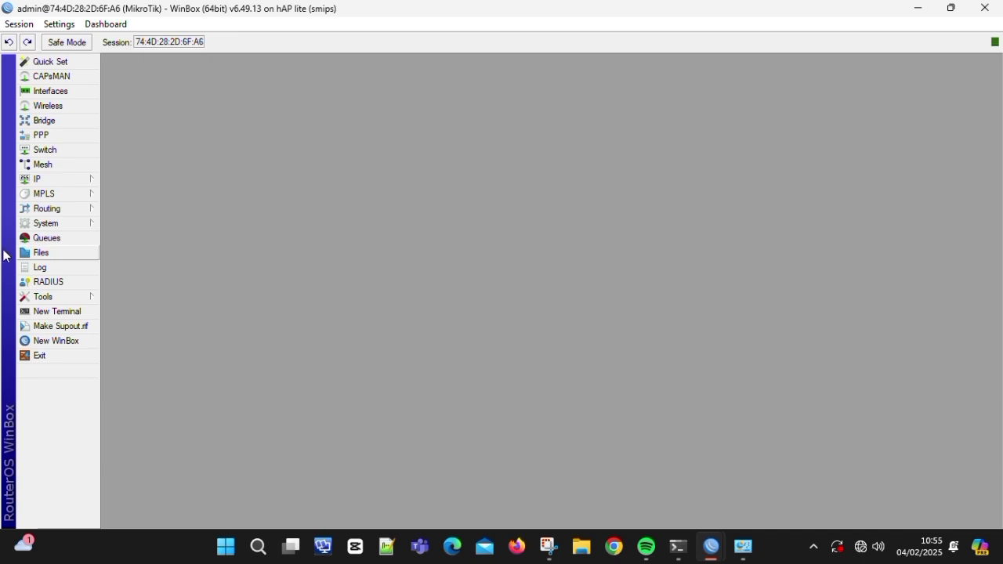
# - Change the router identity from MikroTik to the new router name
pyautogui.click(47, 227)
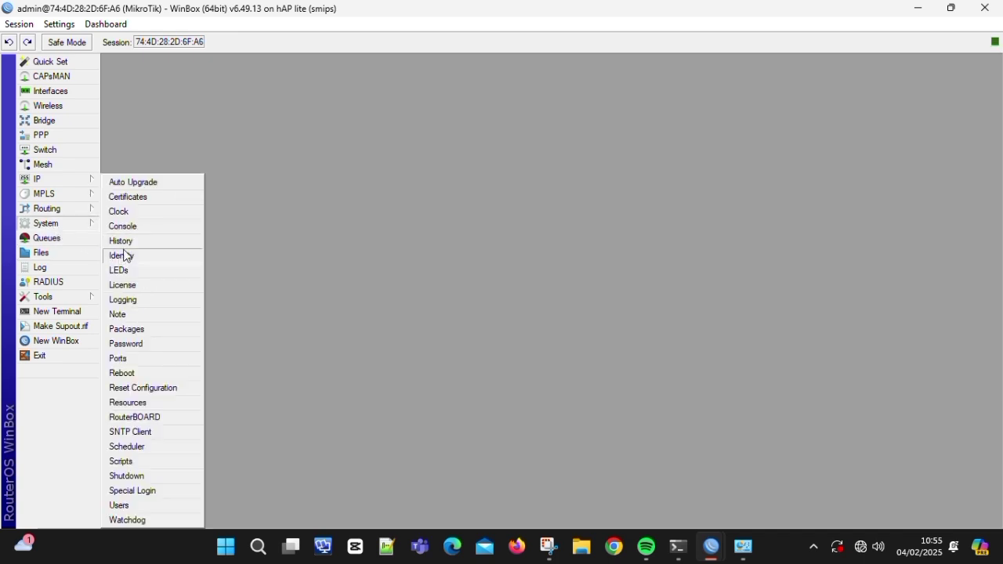
pyautogui.click(124, 255)
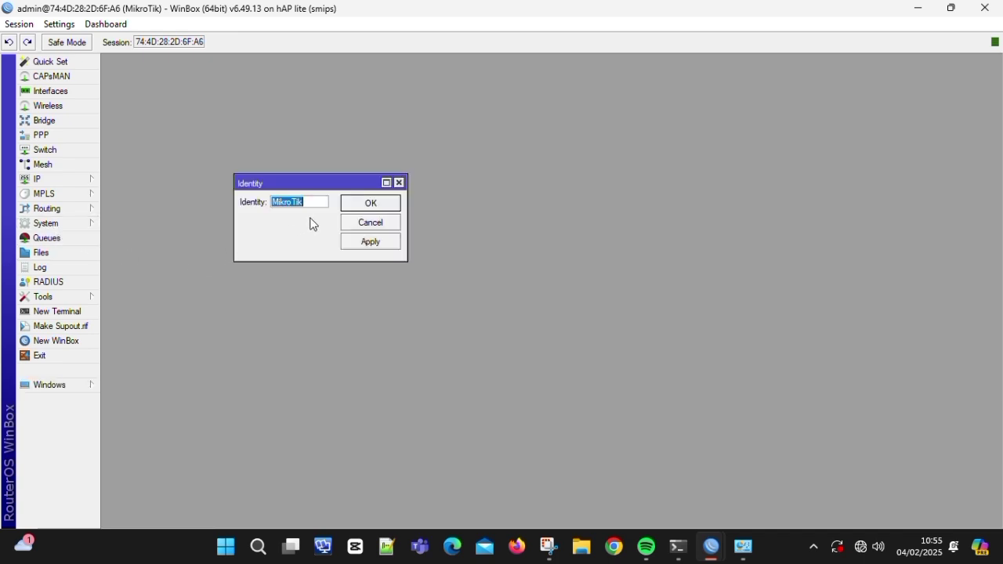
pyautogui.press('BackSpace')
pyautogui.click(369, 243)
pyautogui.click(375, 203)
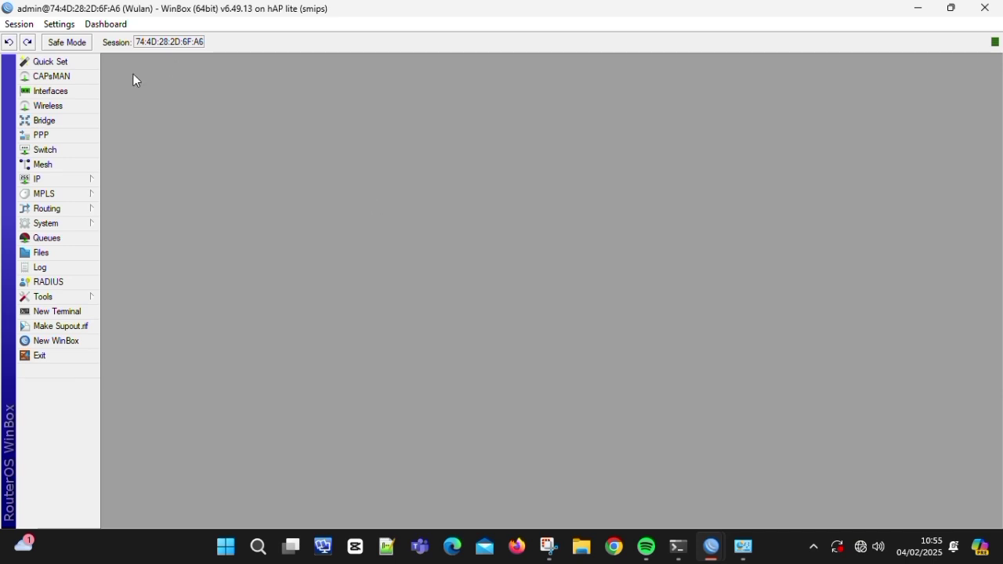
pyautogui.click(76, 92)
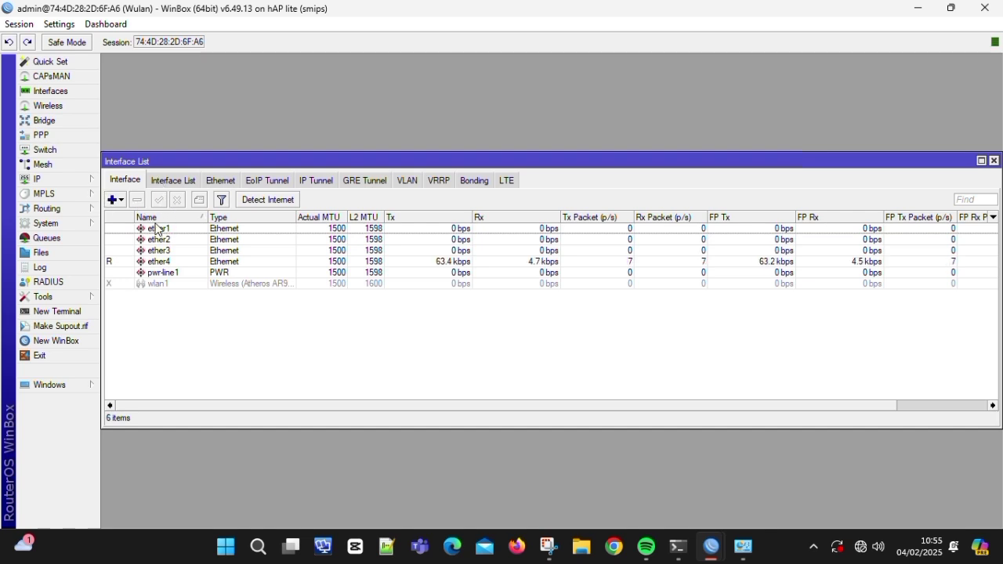
# - Rename ether1 to ether1-trunk and ether2 to ether2-vlan100
pyautogui.doubleClick(159, 229)
pyautogui.click(510, 174)
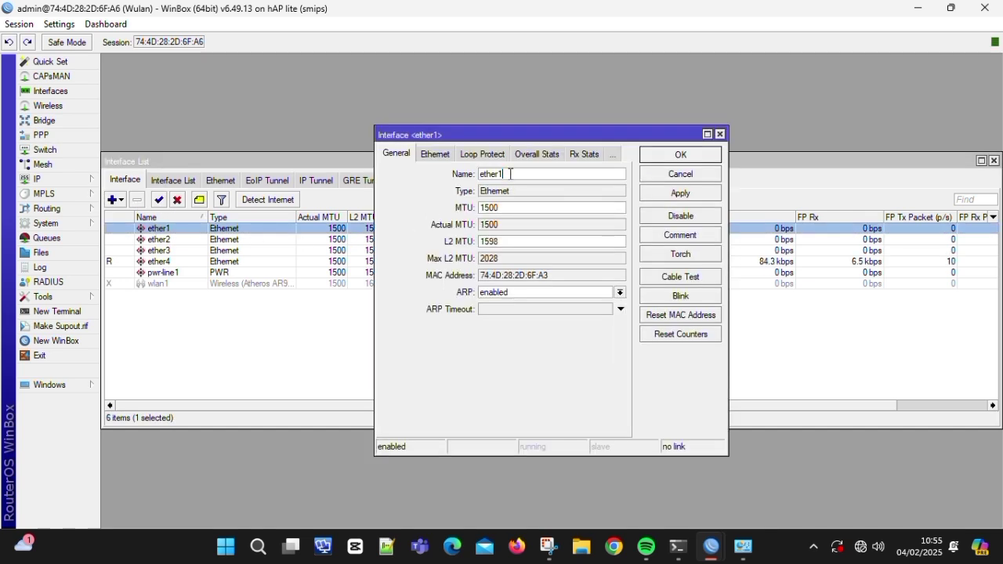
pyautogui.write('-trunk')
pyautogui.click(661, 188)
pyautogui.click(670, 155)
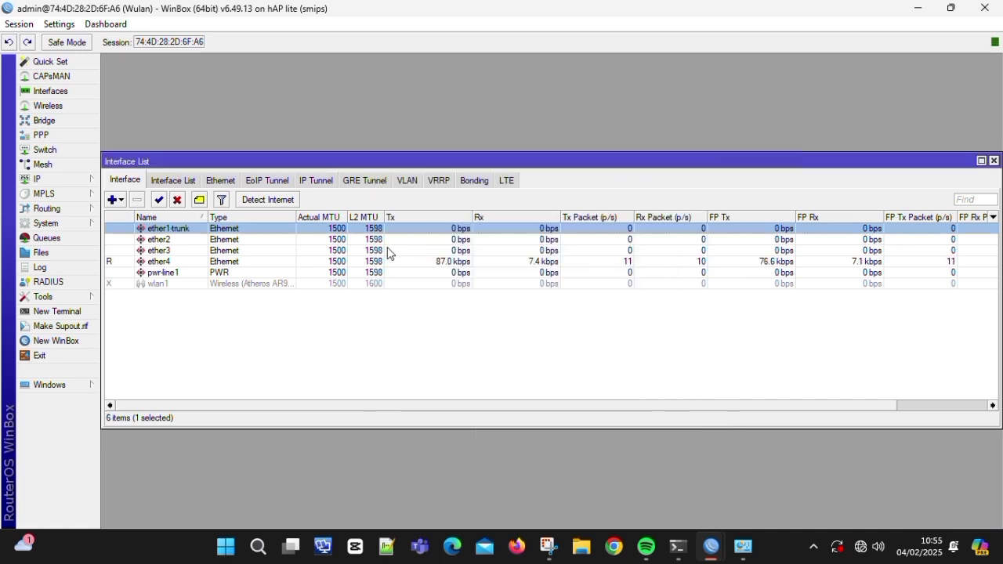
pyautogui.click(306, 240)
pyautogui.doubleClick(307, 246)
pyautogui.click(524, 177)
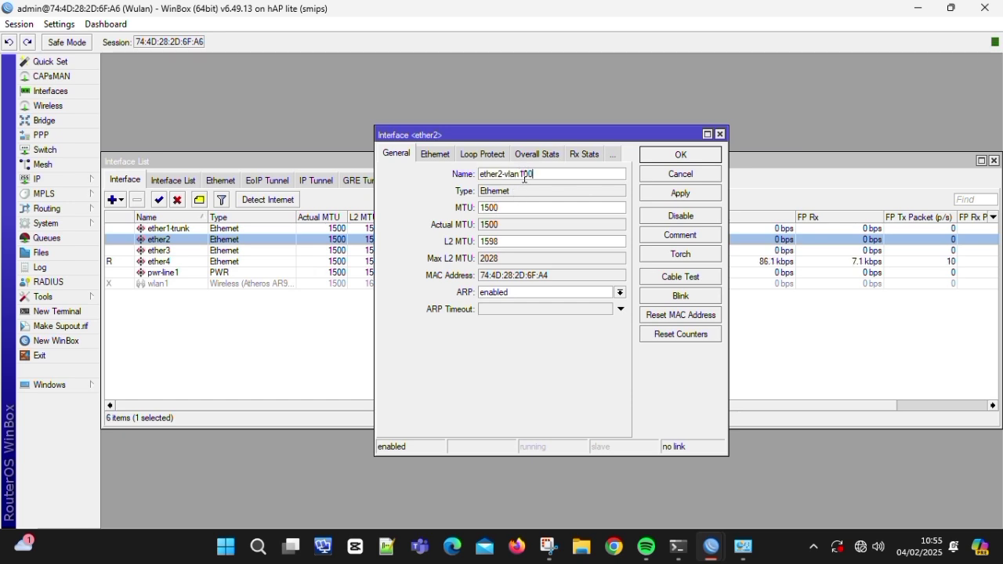
pyautogui.click(678, 193)
pyautogui.click(695, 157)
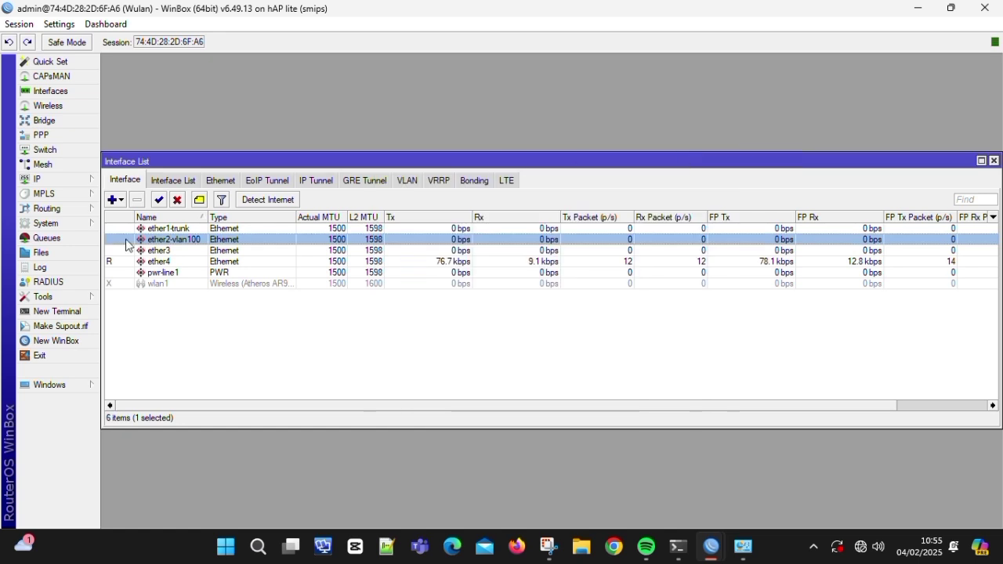
# - Rename ether3 to ether3-vlan200 and ether4 to ether4-console
pyautogui.doubleClick(182, 250)
pyautogui.click(518, 172)
pyautogui.write('-vlan200')
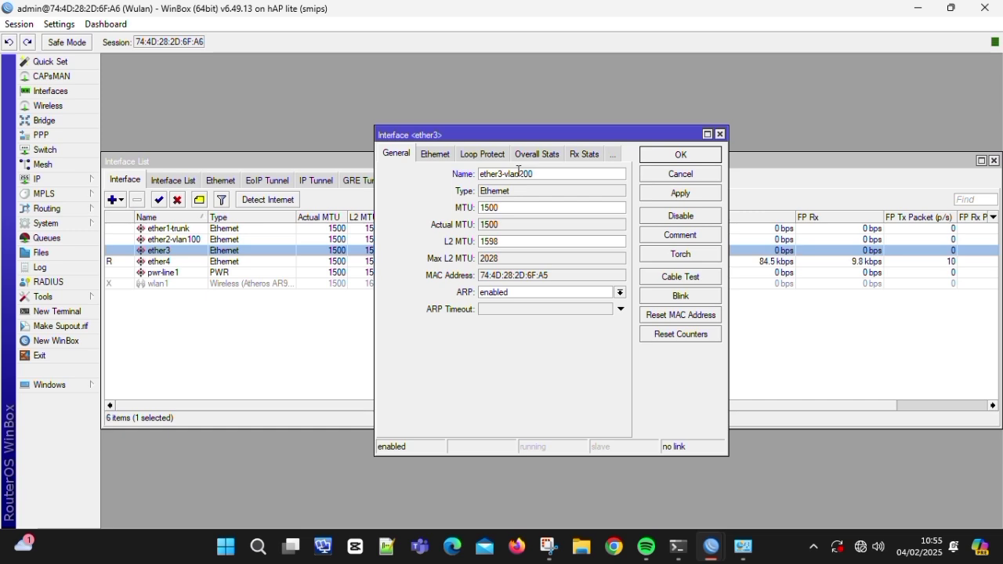
pyautogui.click(648, 192)
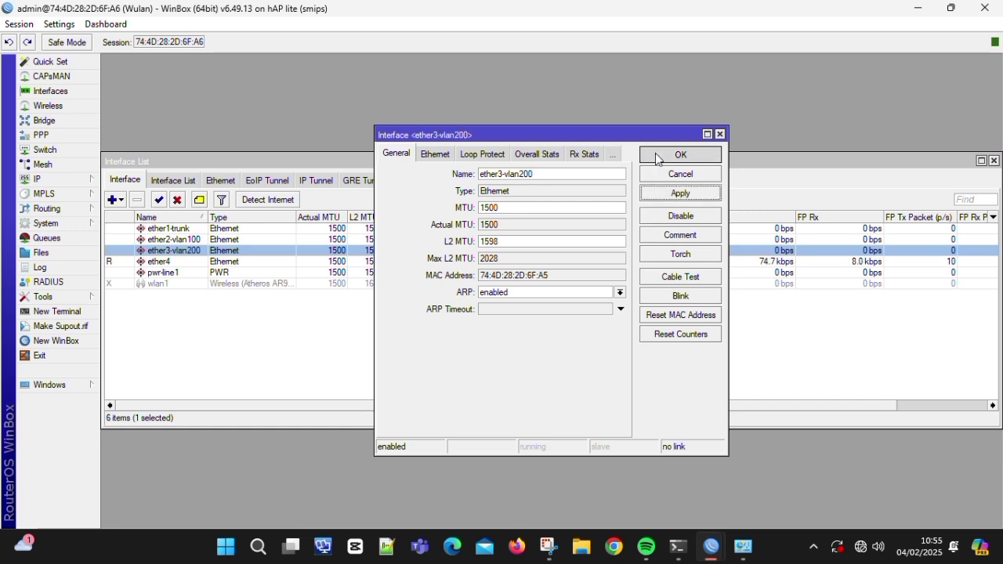
pyautogui.click(680, 155)
pyautogui.doubleClick(219, 261)
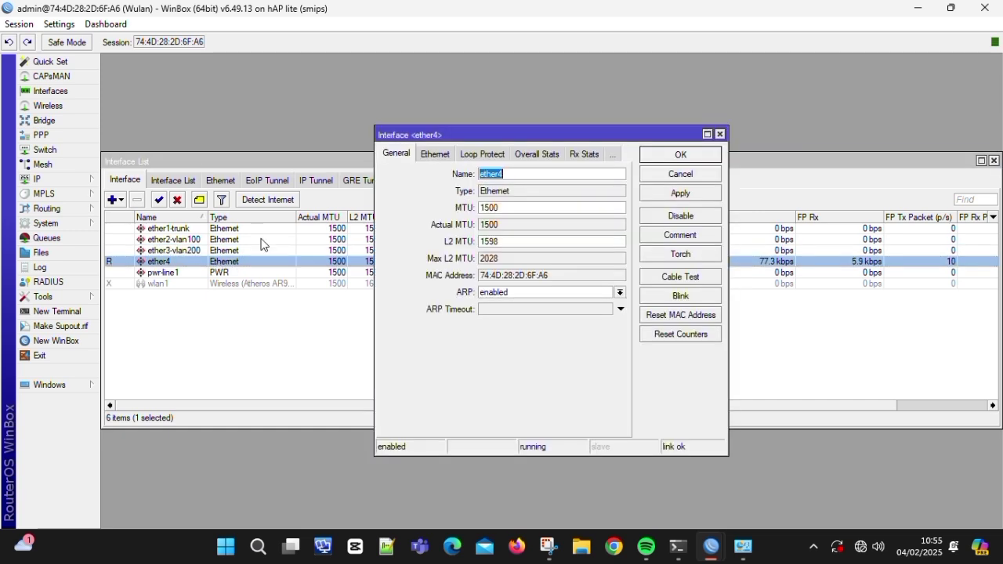
pyautogui.click(596, 177)
pyautogui.write('-console')
pyautogui.click(681, 192)
pyautogui.click(698, 161)
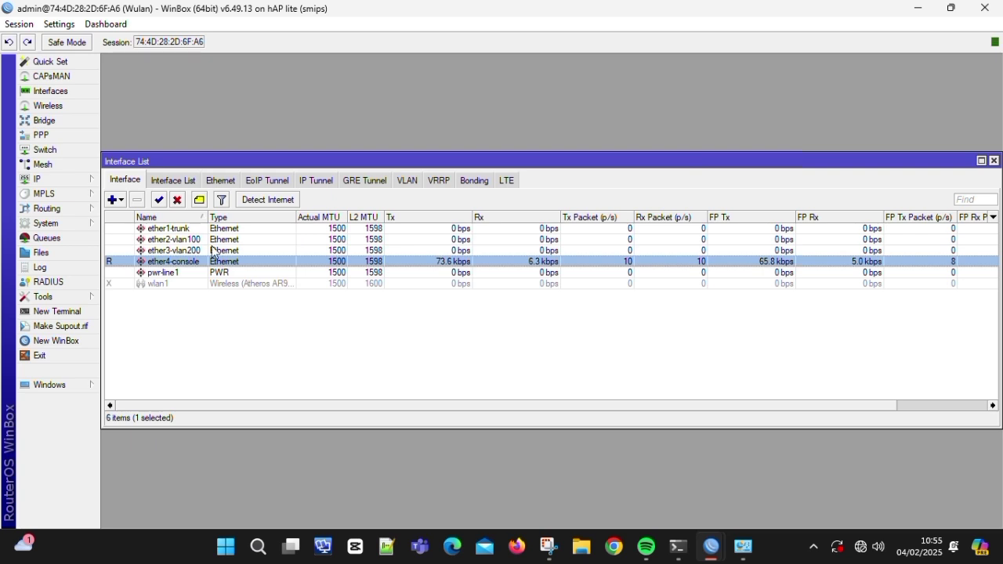
pyautogui.moveTo(90, 196)
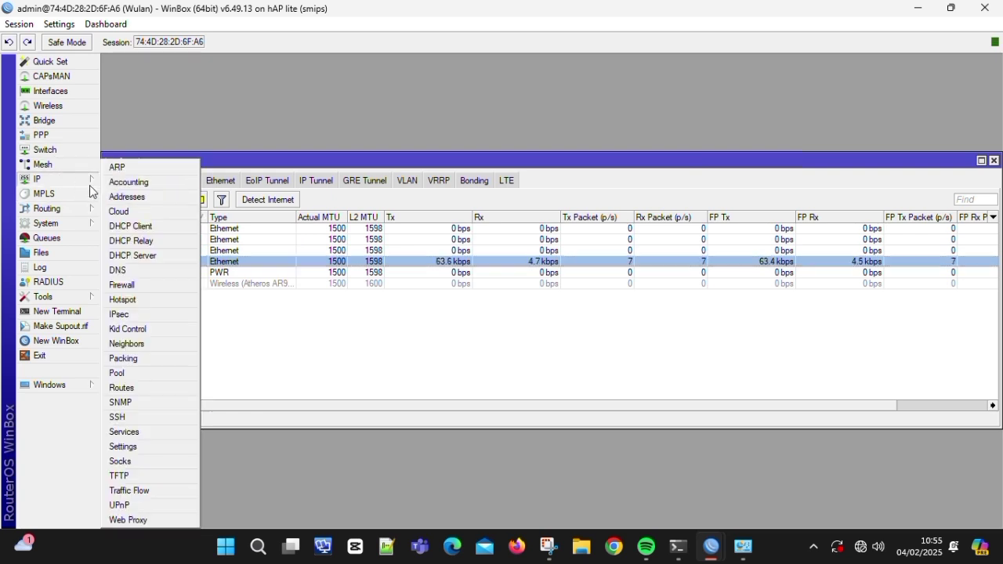
# - Add IP address 192.168.1.1/30 on ether4-console
pyautogui.click(112, 199)
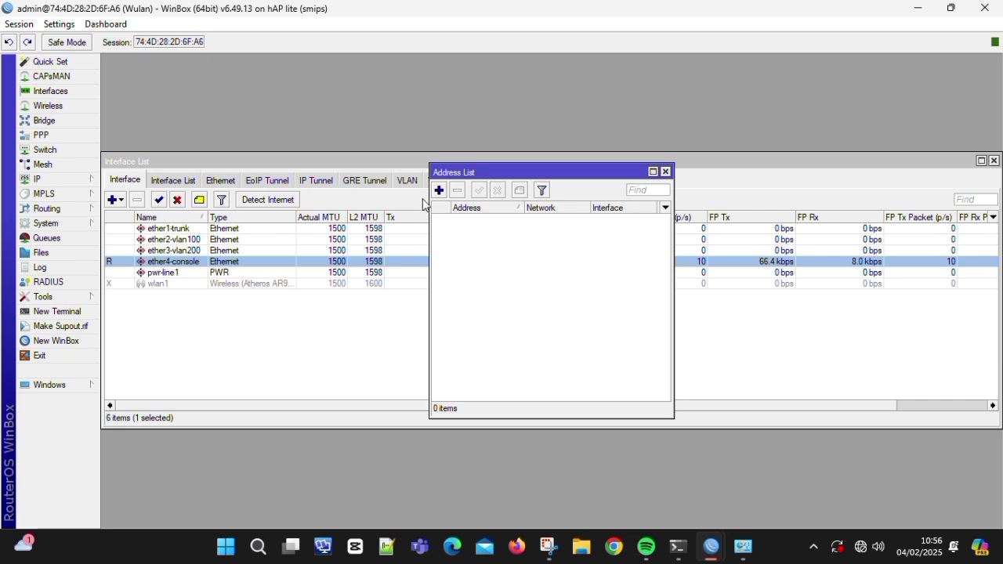
pyautogui.click(440, 192)
pyautogui.write('192.168.')
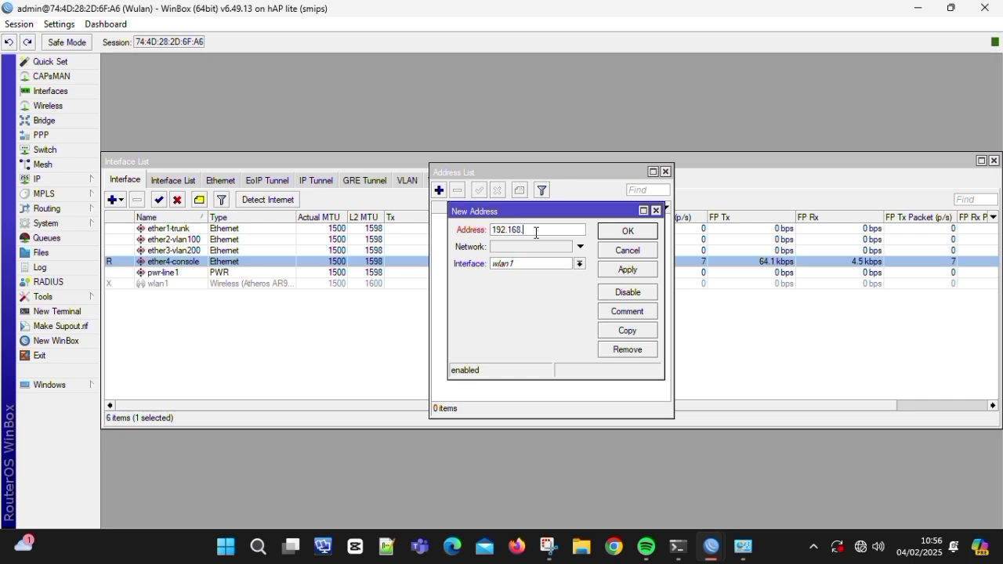
pyautogui.write('1.1/30')
pyautogui.click(525, 263)
pyautogui.click(558, 305)
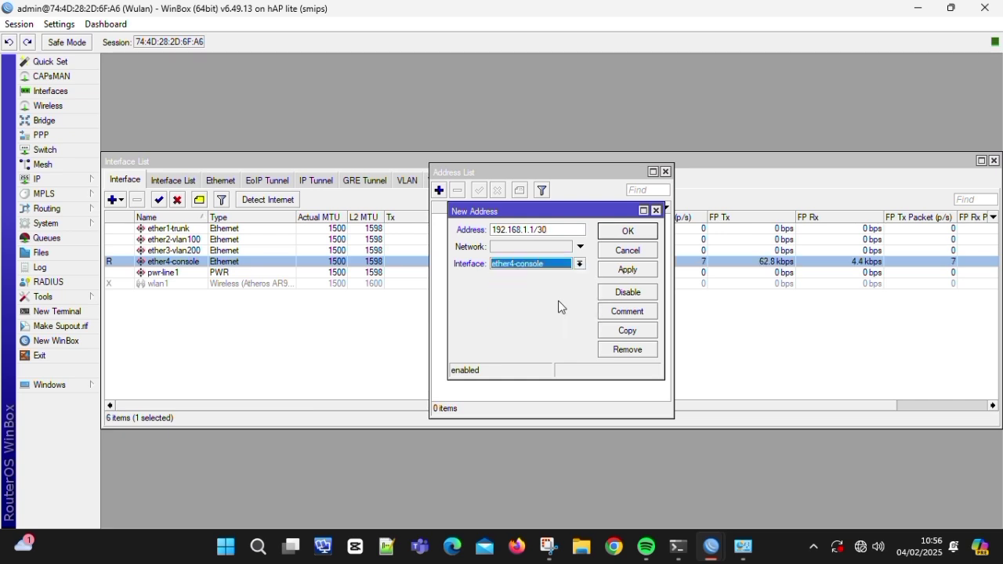
pyautogui.click(633, 271)
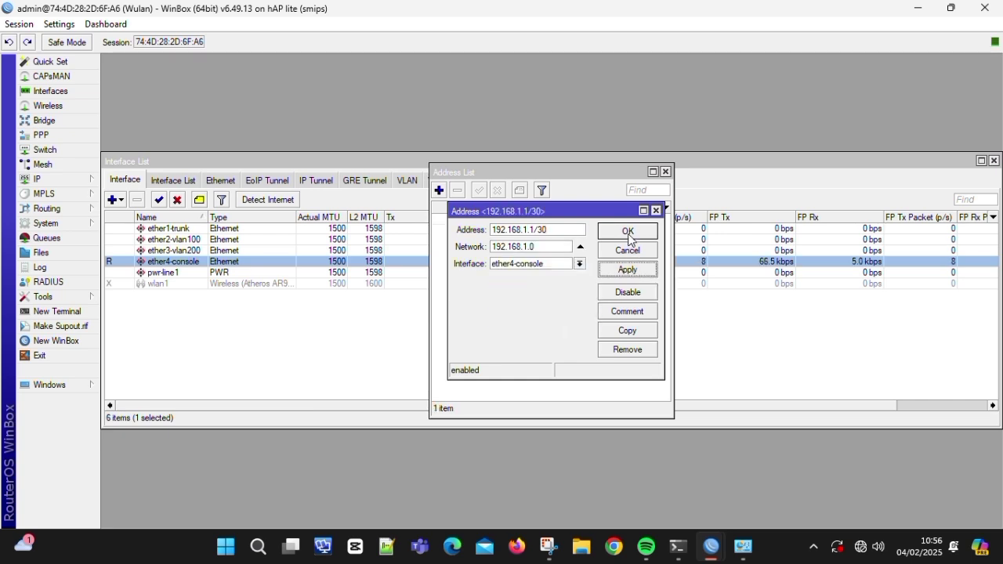
pyautogui.click(628, 231)
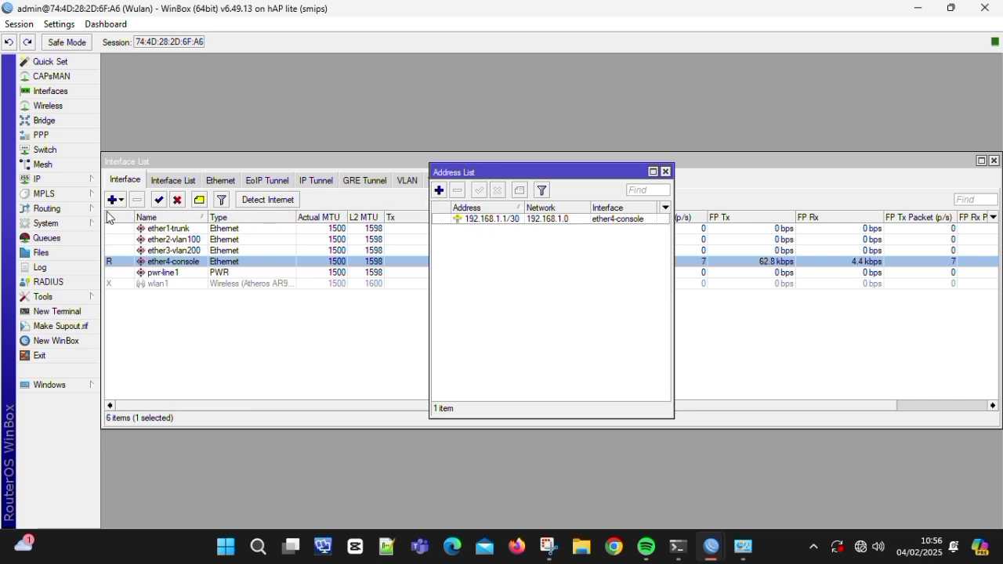
pyautogui.click(83, 181)
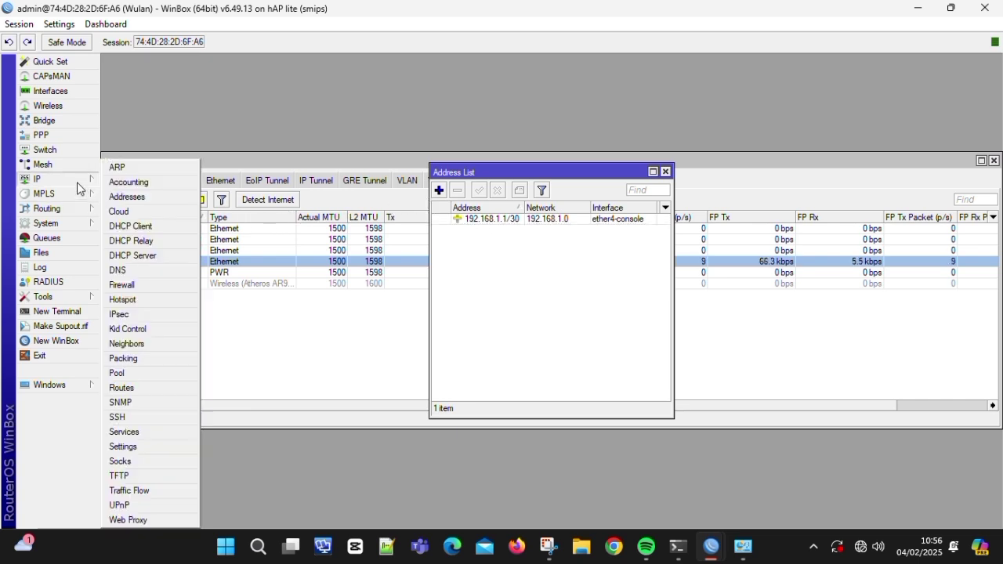
# - Run DHCP Setup on ether4-console, accepting gateway 192.168.1.1, default pool and 00:10:00 lease time
pyautogui.click(135, 256)
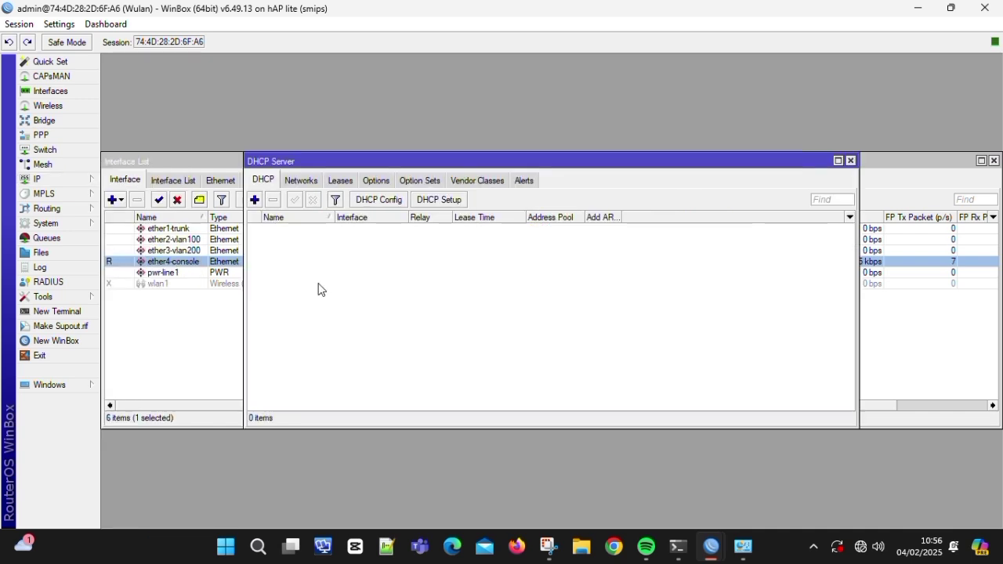
pyautogui.click(439, 200)
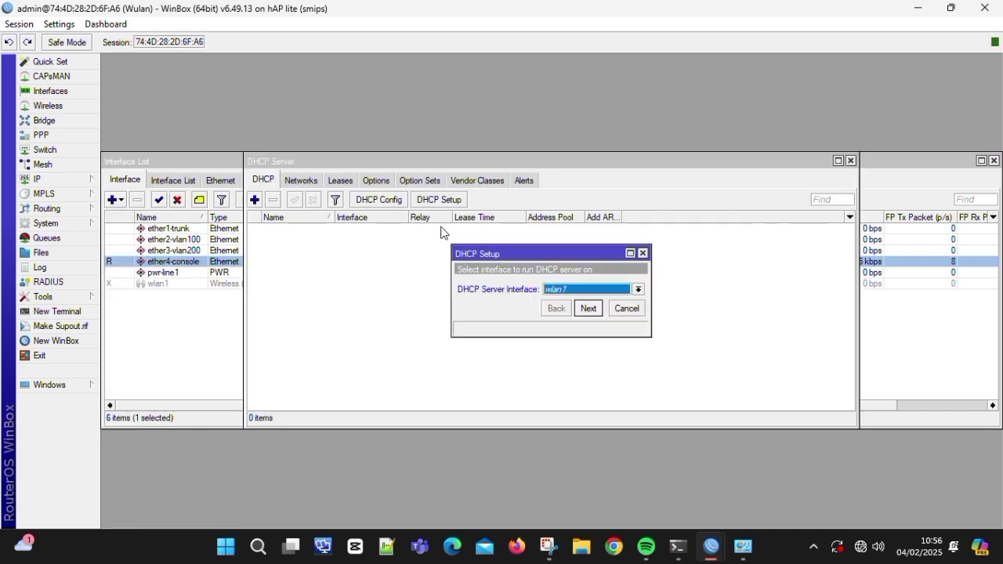
pyautogui.click(584, 290)
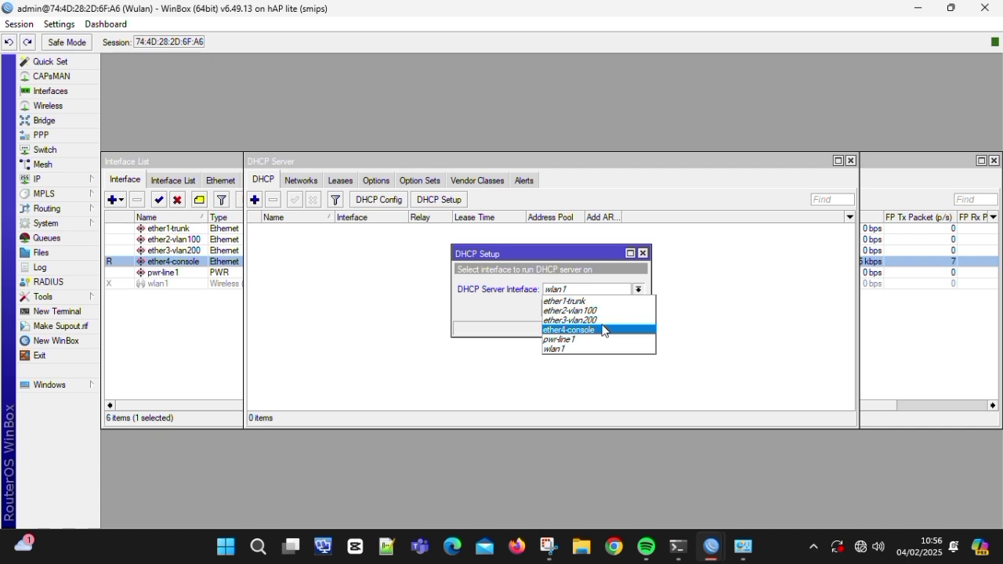
pyautogui.click(603, 330)
pyautogui.click(593, 310)
pyautogui.click(593, 311)
pyautogui.click(593, 311)
pyautogui.click(594, 311)
pyautogui.click(593, 311)
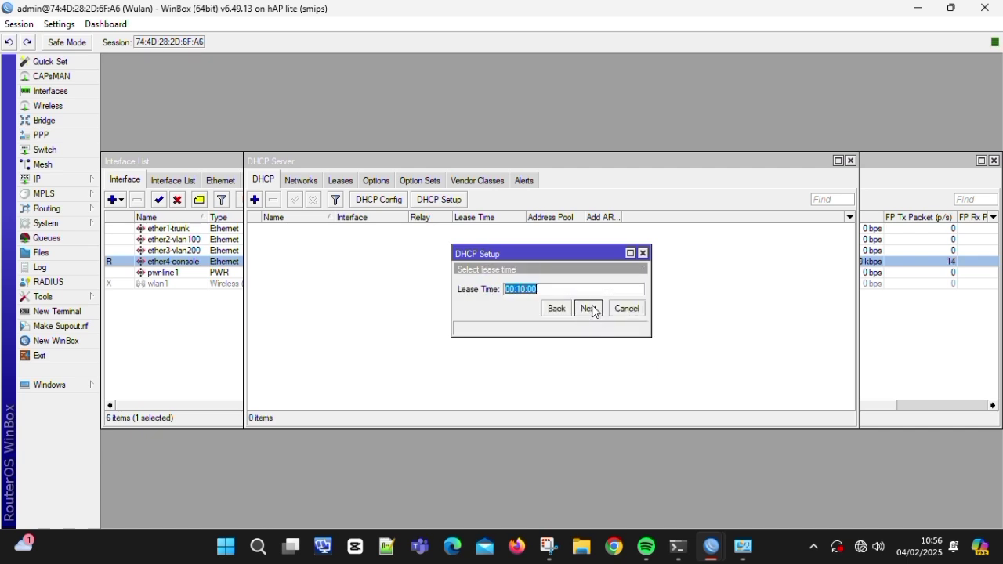
pyautogui.click(593, 311)
pyautogui.click(551, 284)
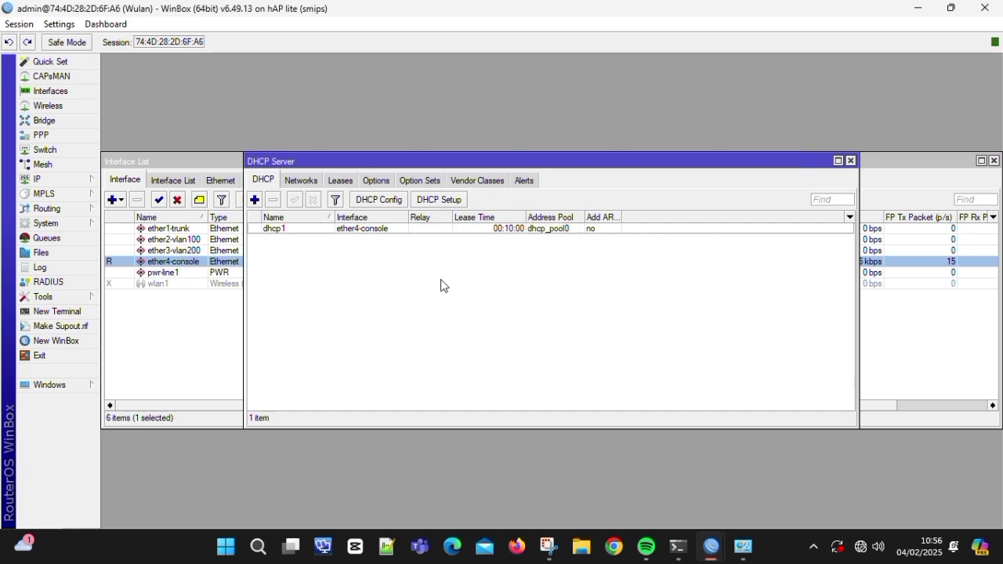
# - Create a new bridge named bridge1
pyautogui.click(66, 119)
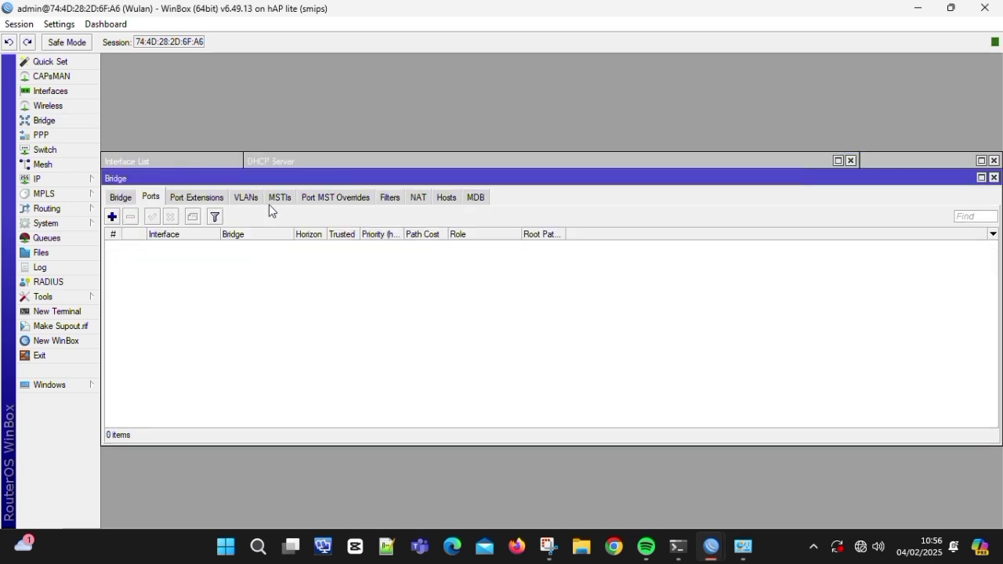
pyautogui.click(120, 199)
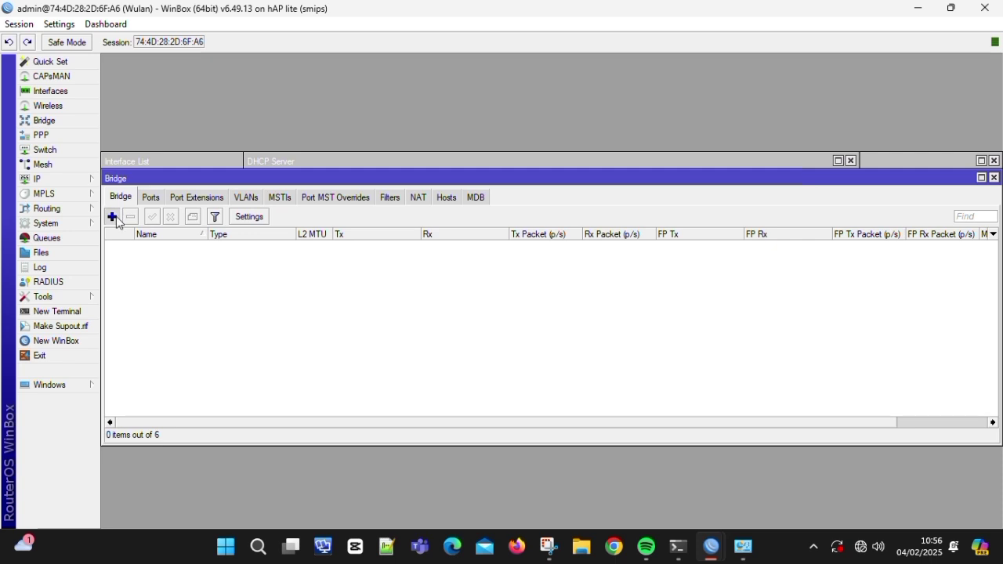
pyautogui.click(112, 216)
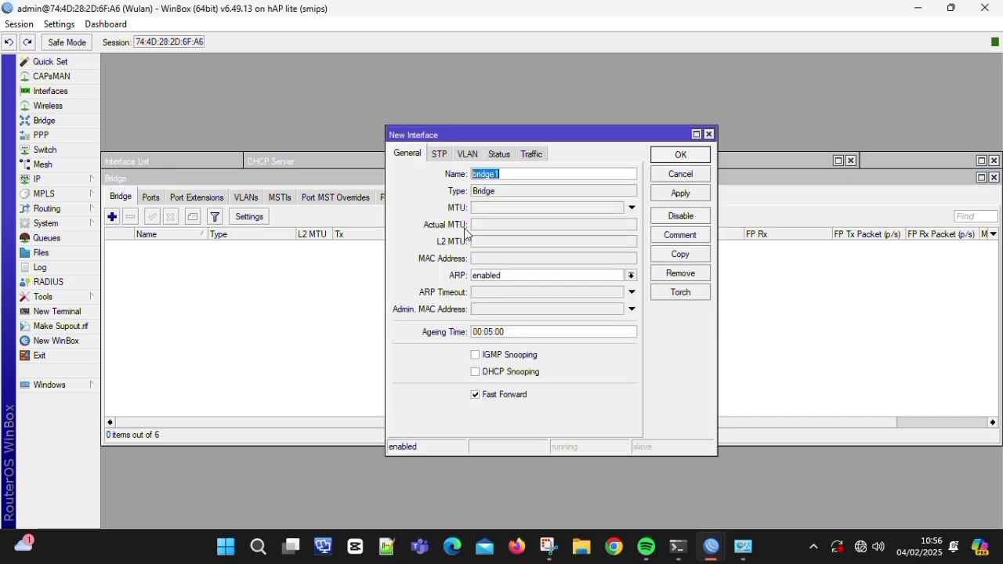
pyautogui.click(695, 194)
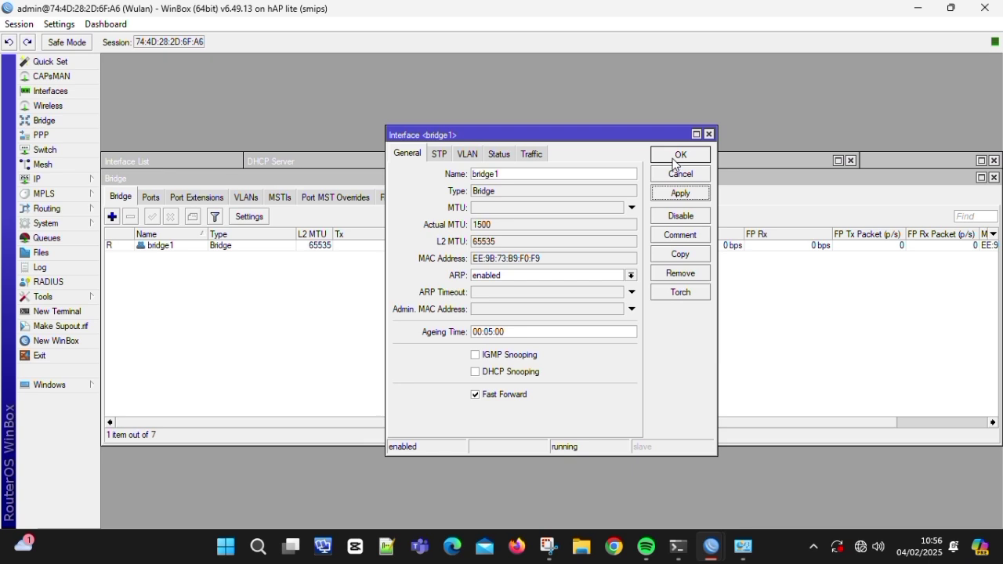
pyautogui.click(675, 157)
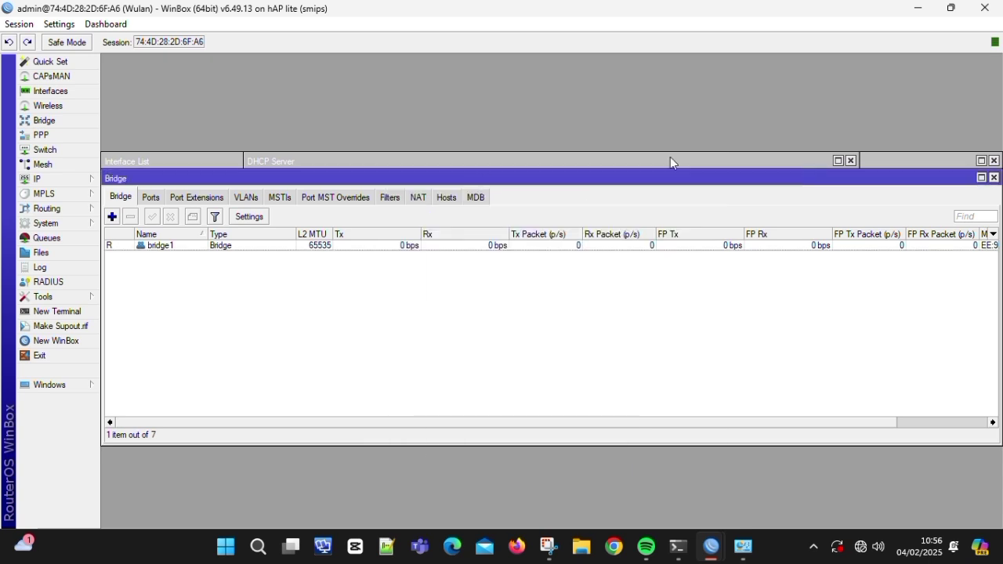
# - Add ether1-trunk, ether2-vlan100 and ether3-vlan200 as ports of bridge1
pyautogui.click(145, 198)
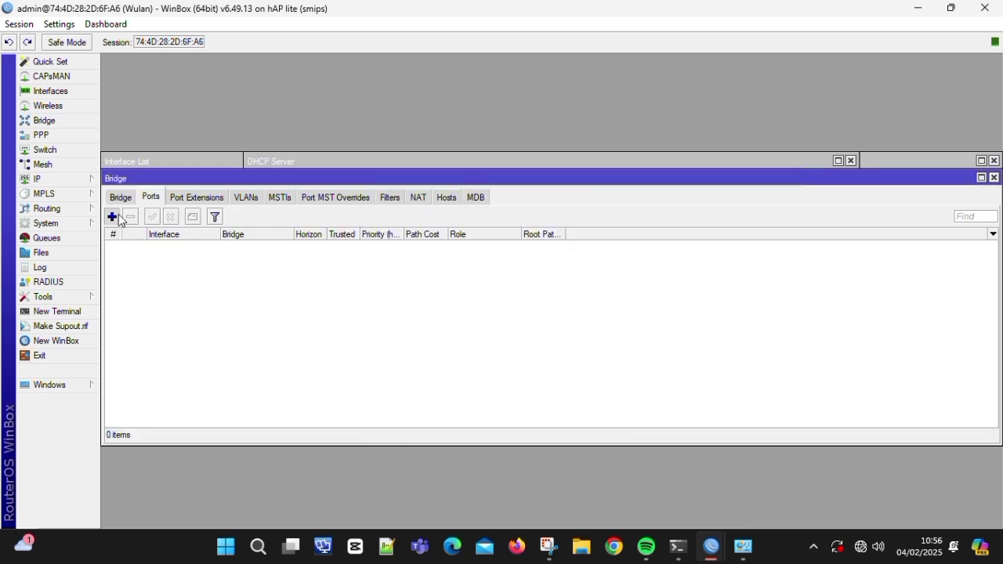
pyautogui.click(113, 216)
pyautogui.click(551, 216)
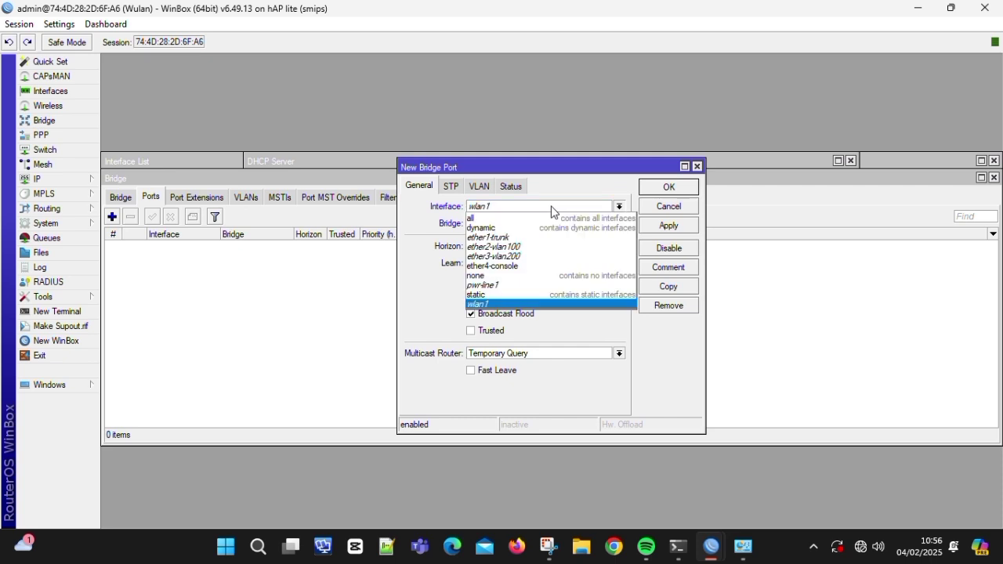
pyautogui.click(551, 233)
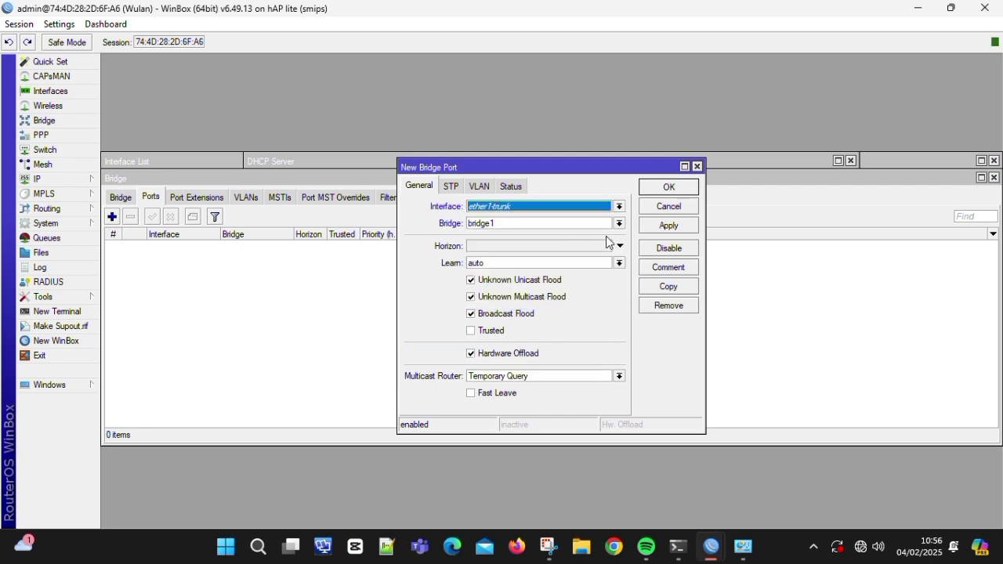
pyautogui.click(669, 225)
pyautogui.click(668, 186)
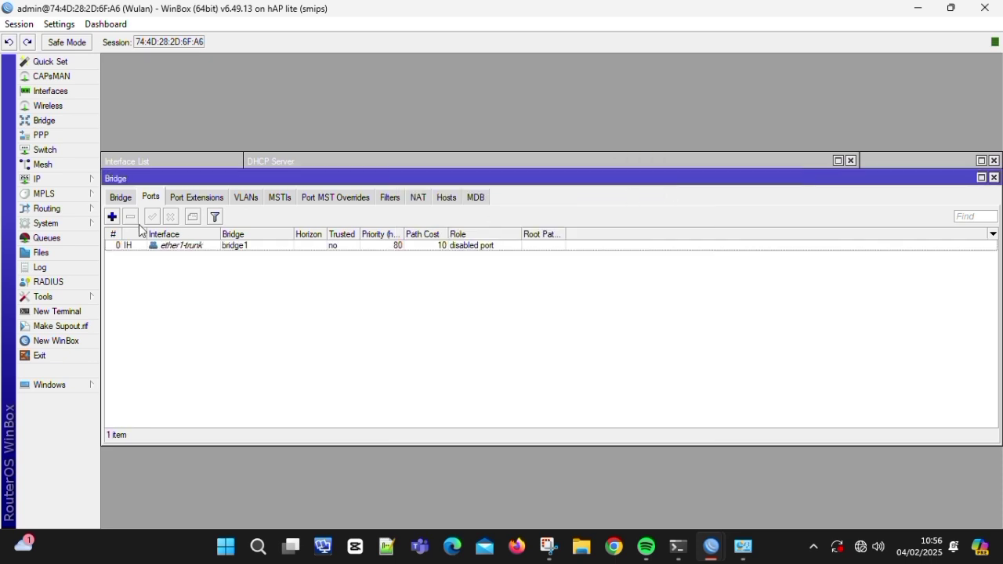
pyautogui.click(112, 216)
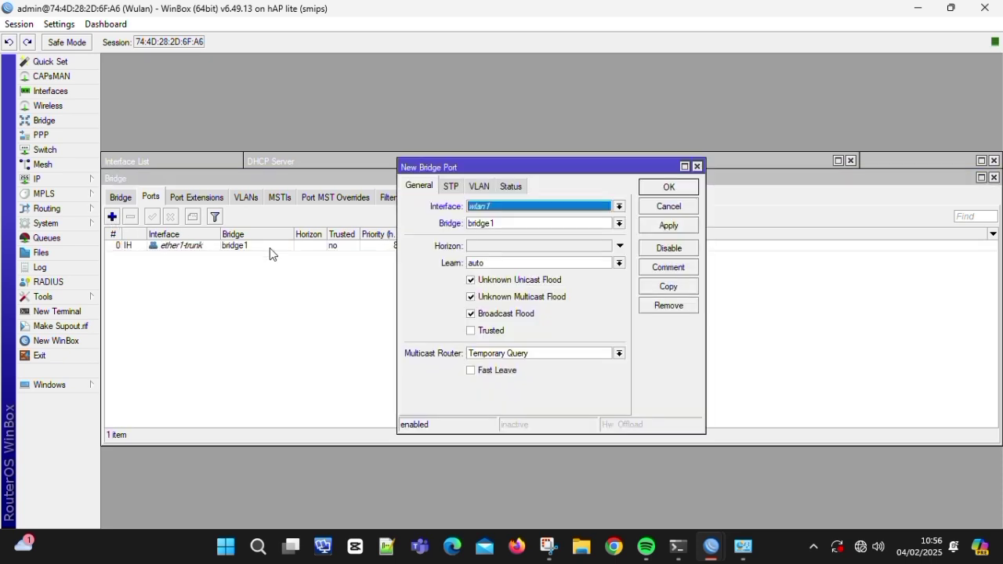
pyautogui.click(515, 206)
pyautogui.click(515, 246)
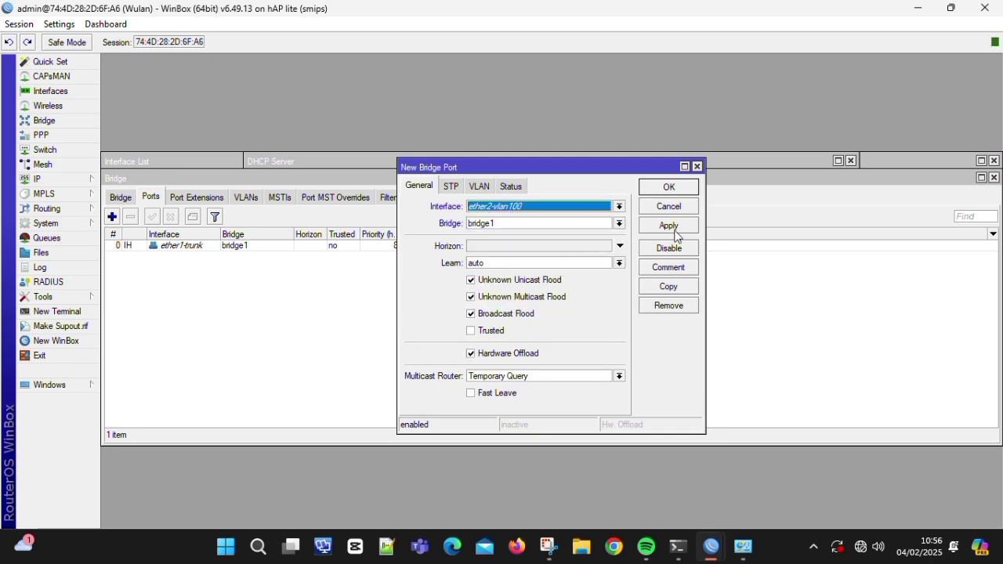
pyautogui.click(676, 227)
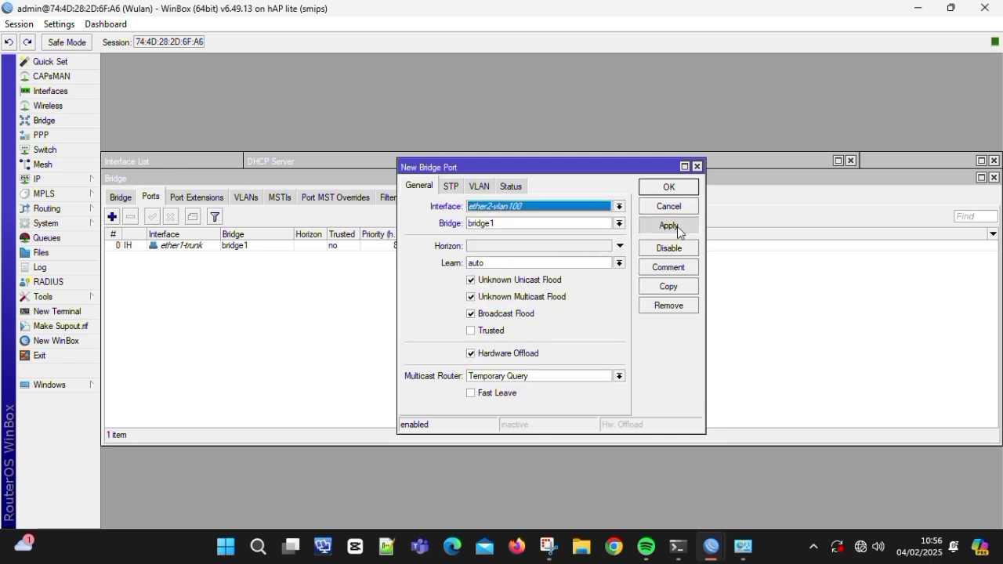
pyautogui.click(668, 188)
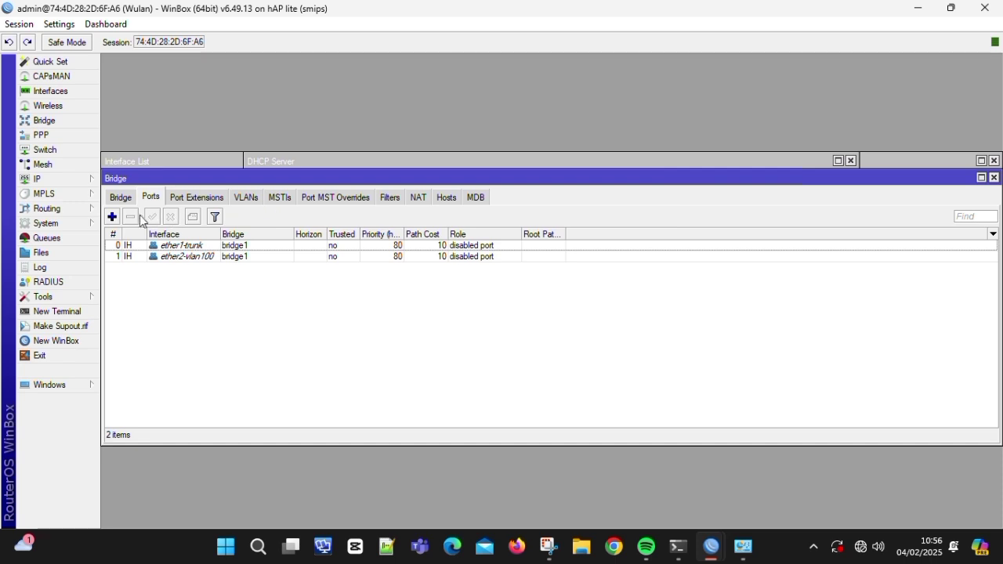
pyautogui.click(112, 217)
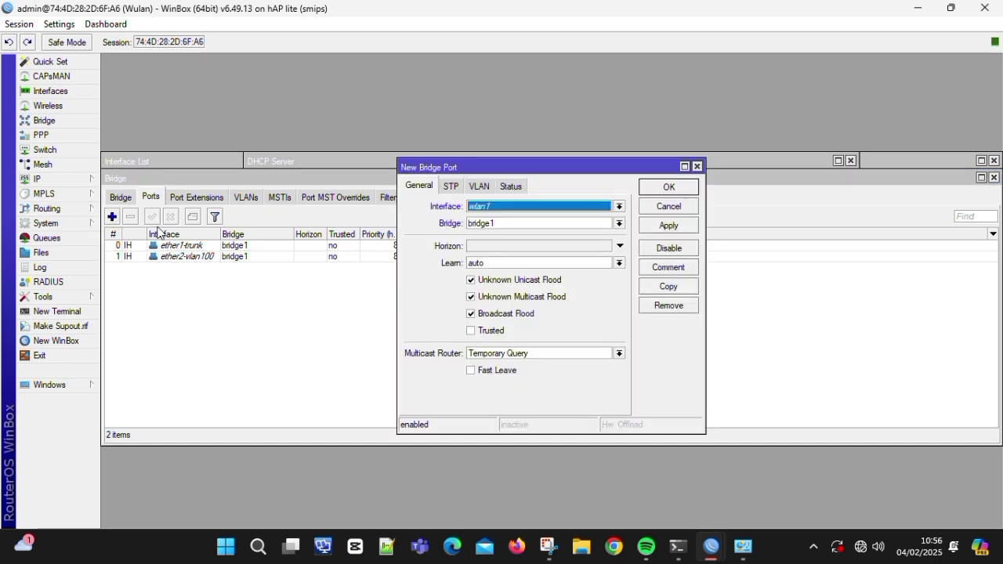
pyautogui.click(543, 208)
pyautogui.click(590, 254)
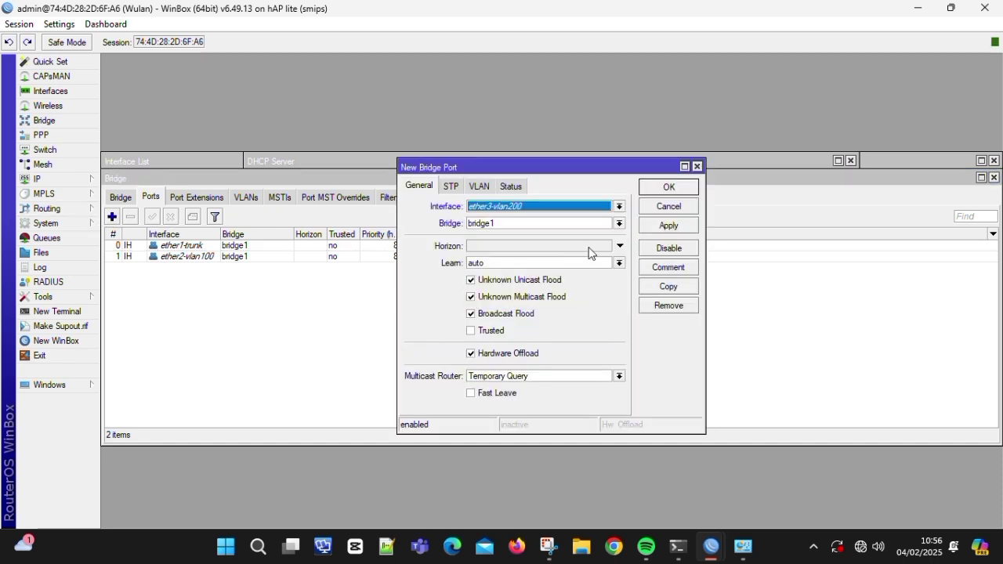
pyautogui.click(670, 226)
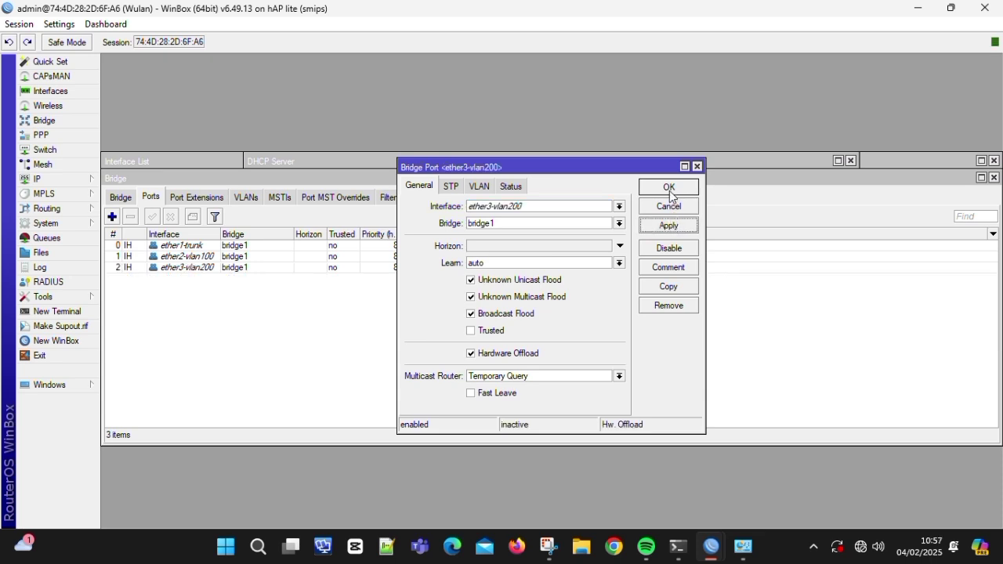
pyautogui.click(669, 188)
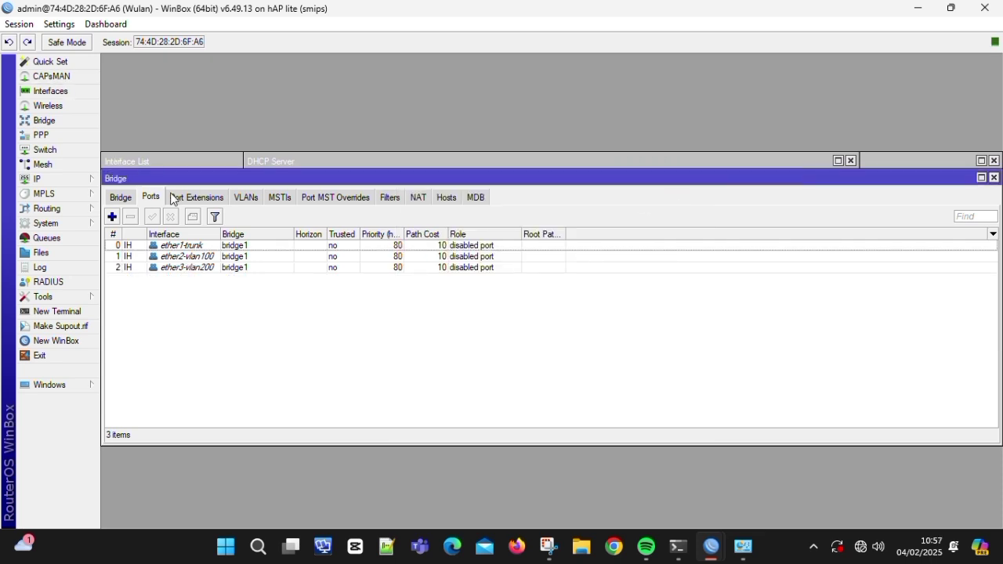
# - Add switch VLAN 100 with ports ether1-trunk and ether2-vlan100
pyautogui.click(47, 150)
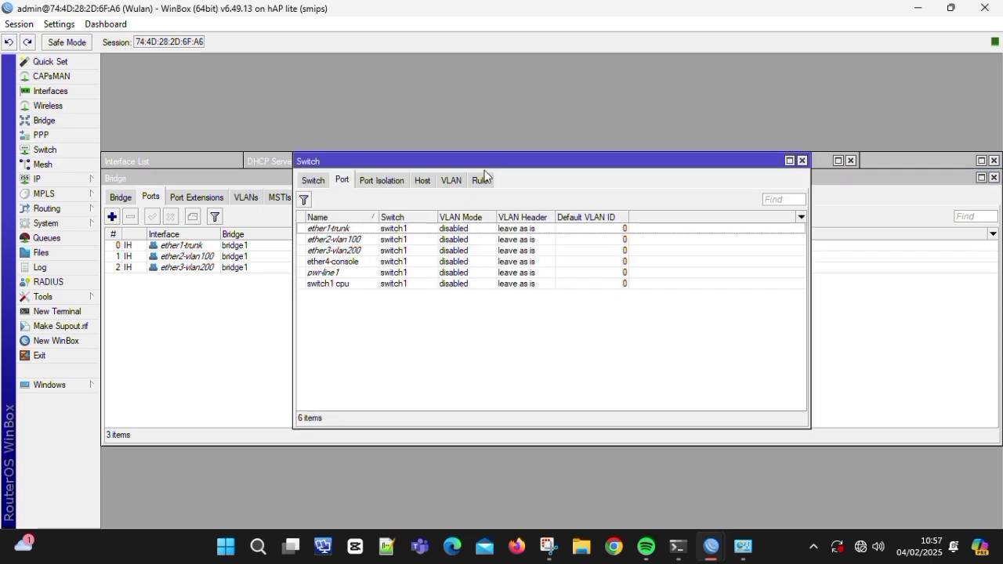
pyautogui.click(451, 181)
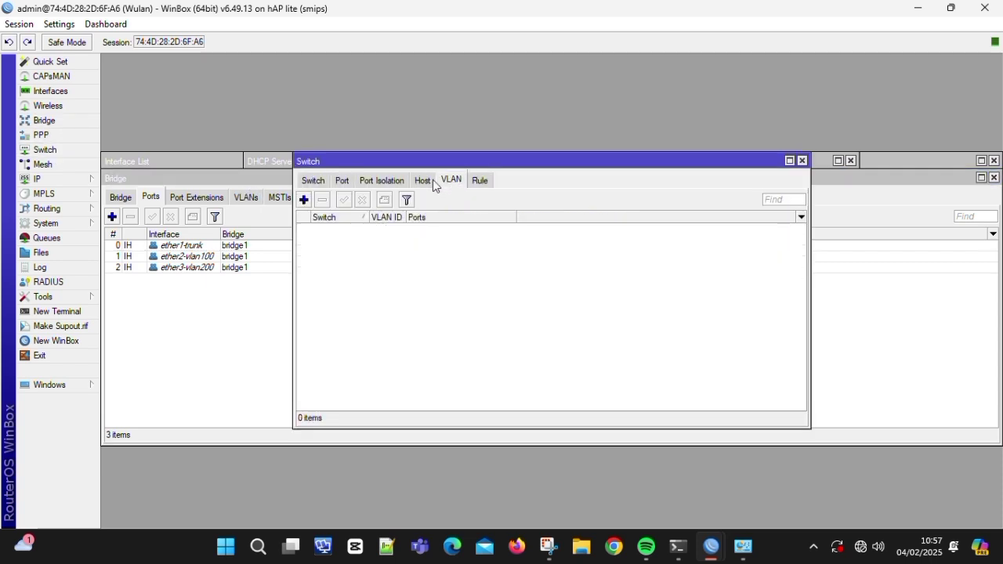
pyautogui.click(305, 200)
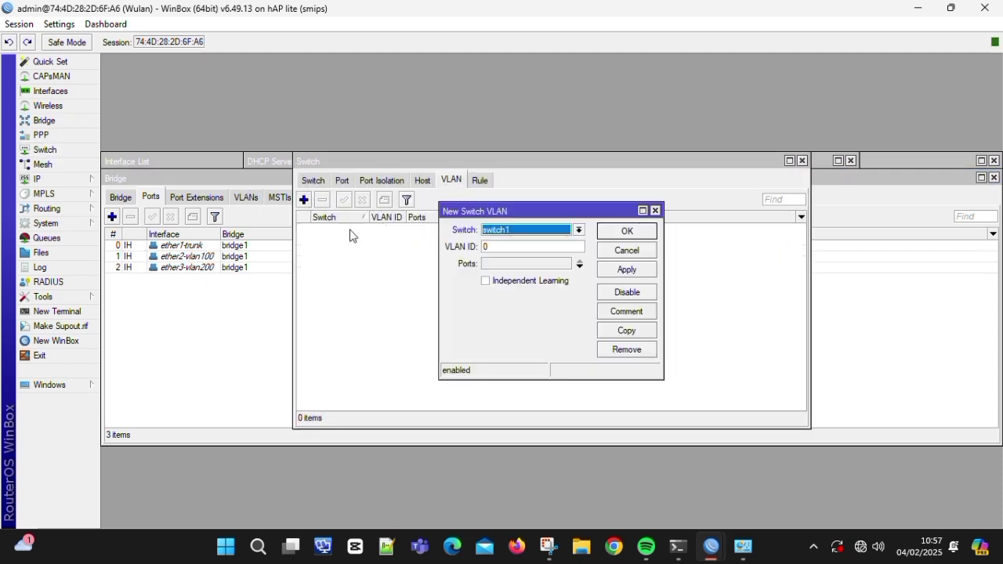
pyautogui.click(507, 243)
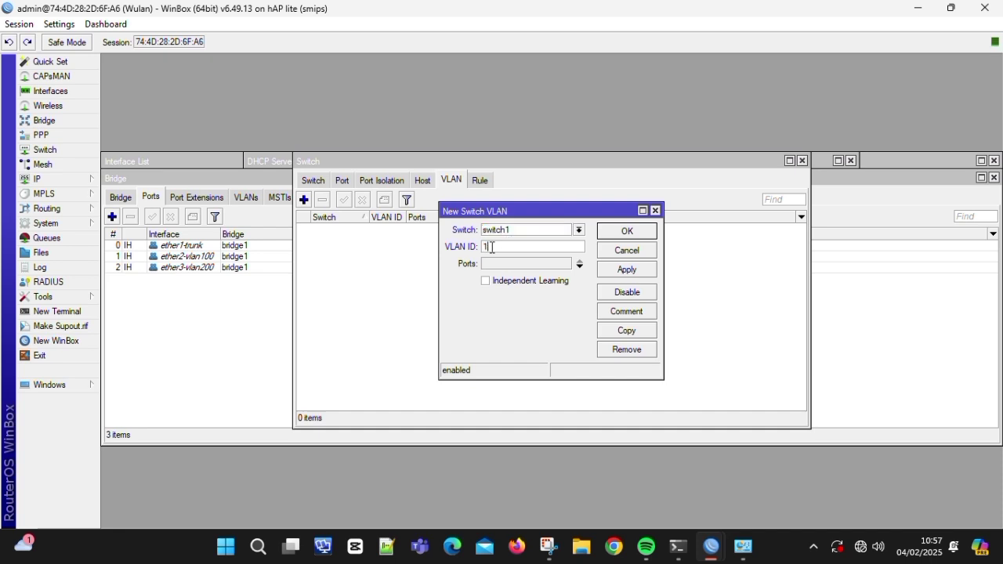
pyautogui.click(489, 266)
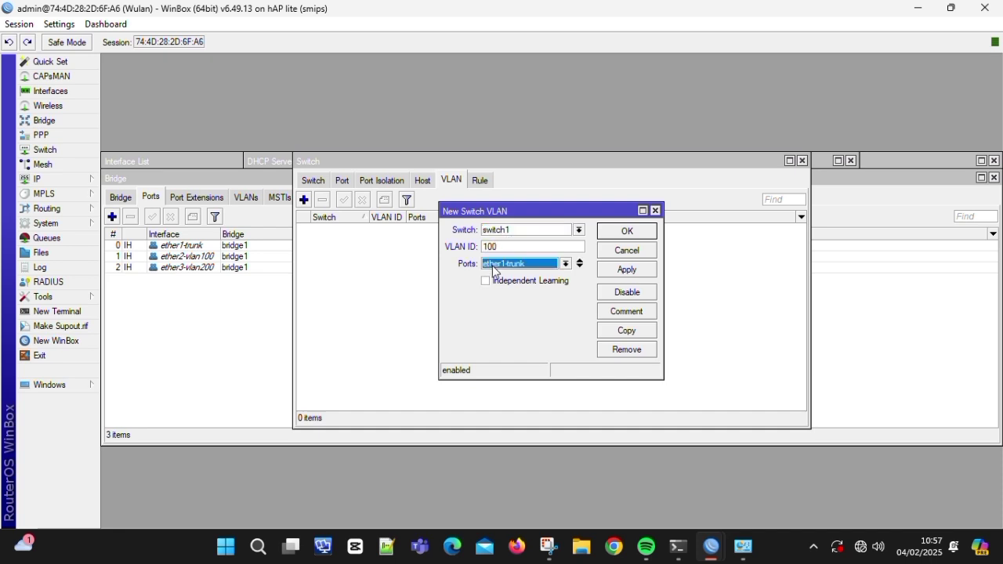
pyautogui.click(580, 267)
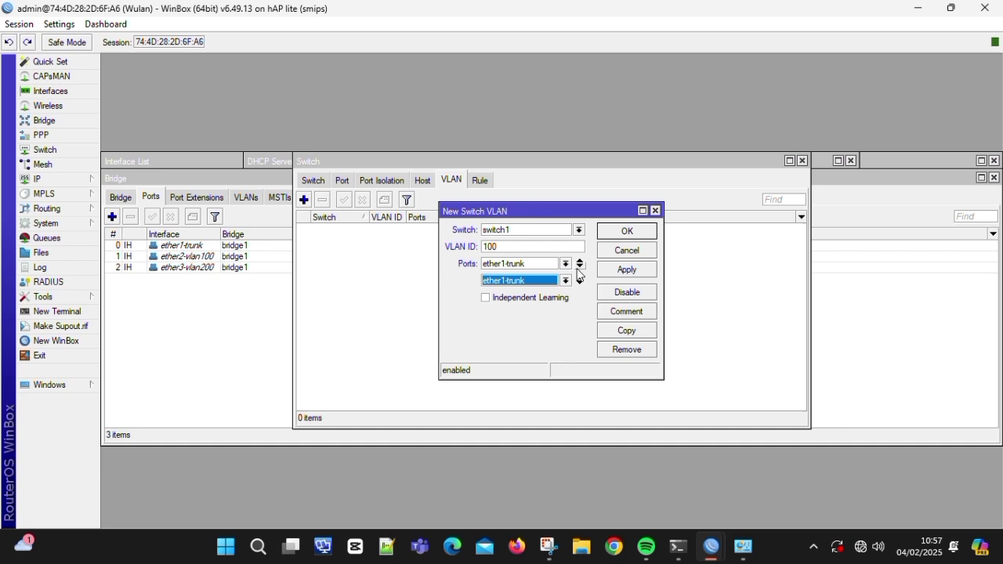
pyautogui.click(527, 289)
pyautogui.click(531, 298)
pyautogui.click(617, 271)
pyautogui.click(623, 232)
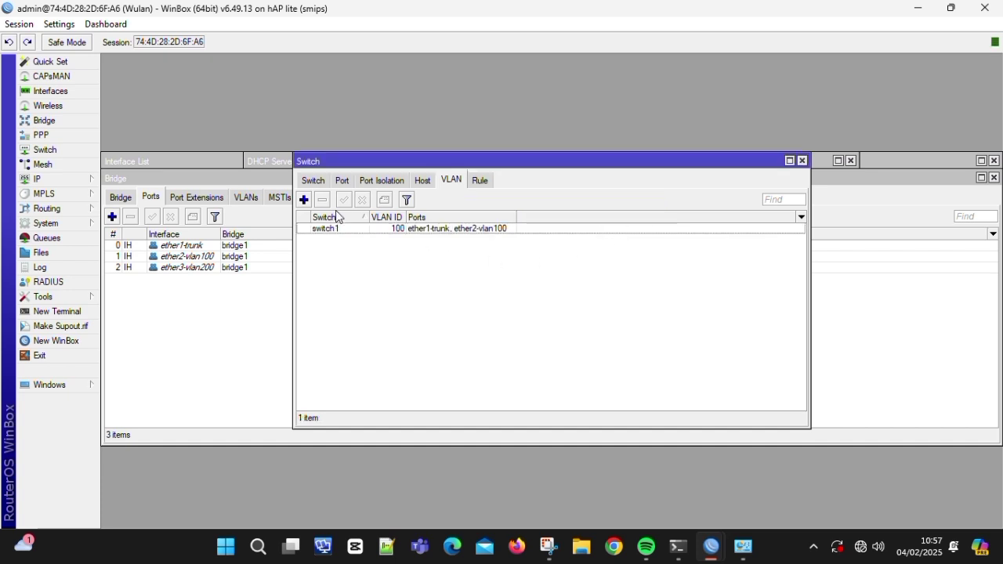
# - Add switch VLAN 200 with ports ether1-trunk and ether3-vlan200
pyautogui.click(304, 199)
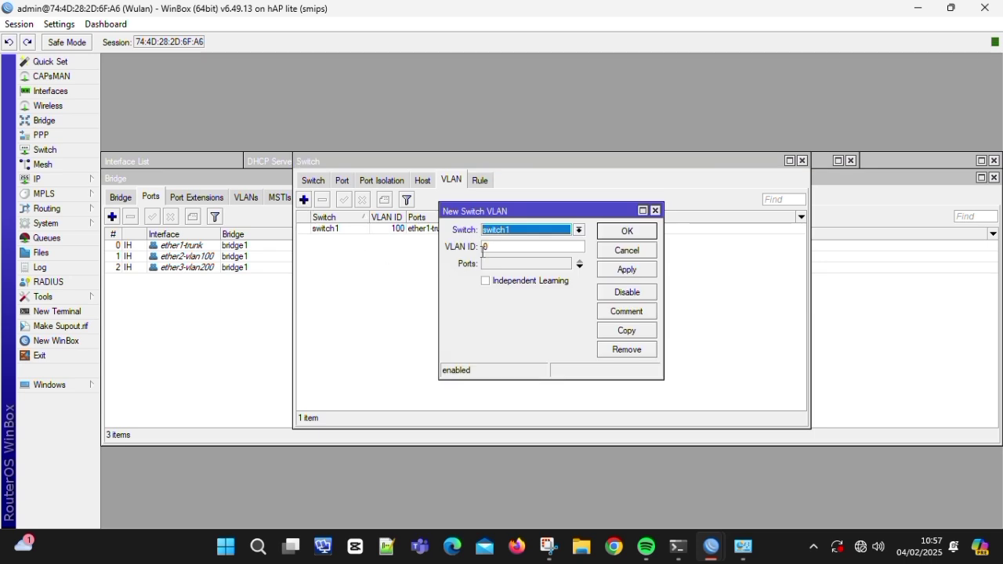
pyautogui.click(515, 244)
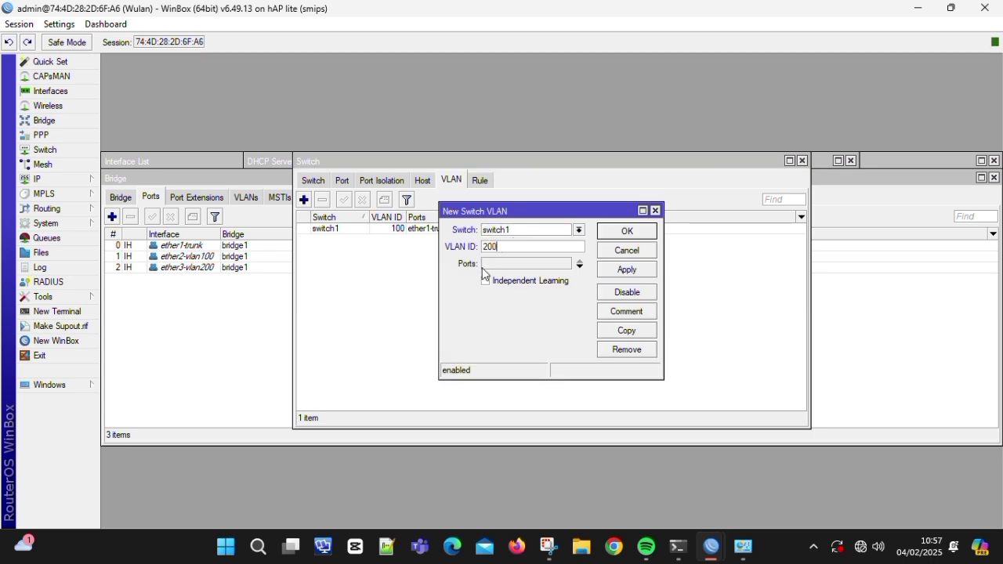
pyautogui.click(494, 264)
pyautogui.click(580, 267)
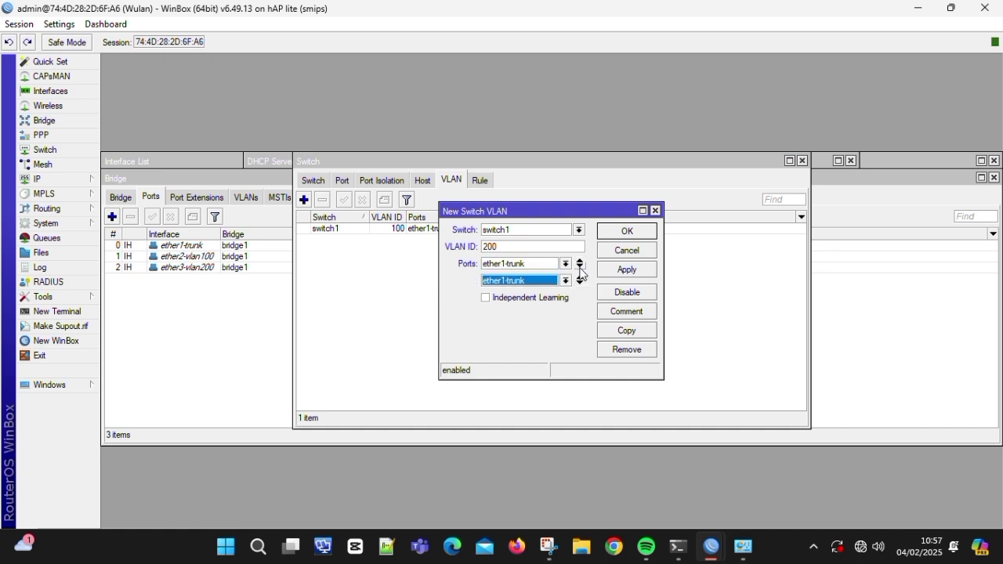
pyautogui.click(533, 283)
pyautogui.click(514, 315)
pyautogui.click(620, 269)
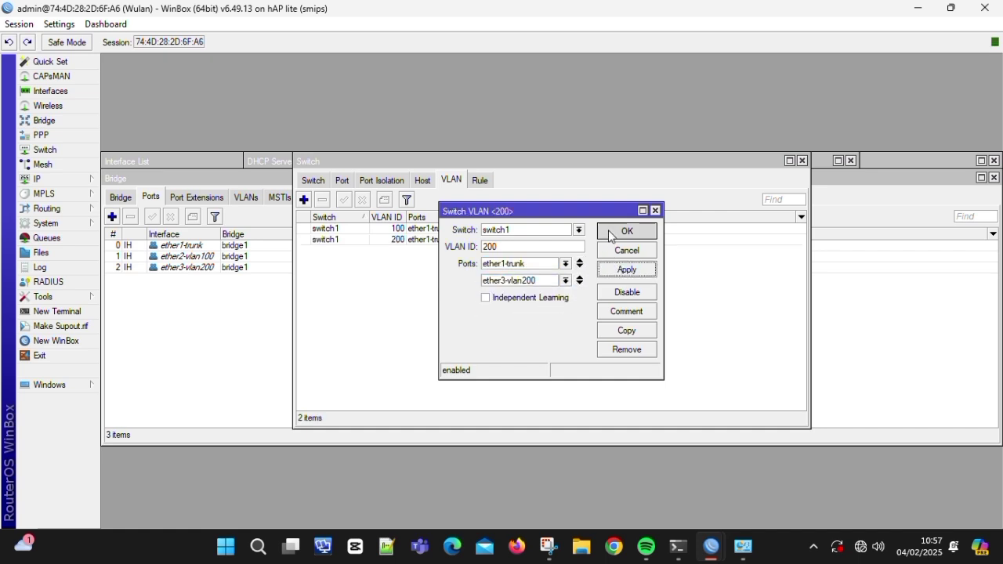
pyautogui.click(626, 231)
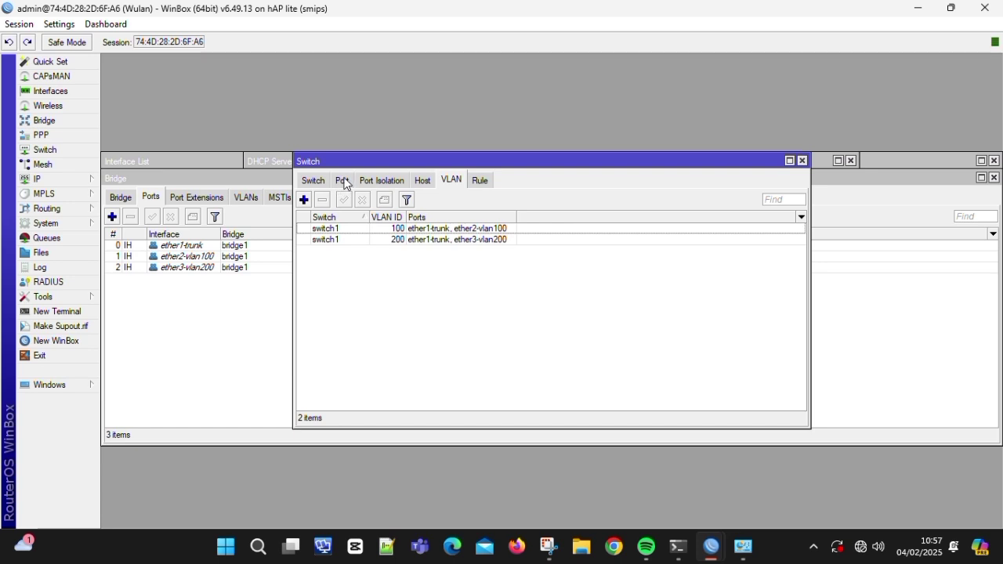
pyautogui.click(342, 181)
# - Set ether1-trunk's switch port to VLAN mode secure with header add if missing
pyautogui.doubleClick(368, 229)
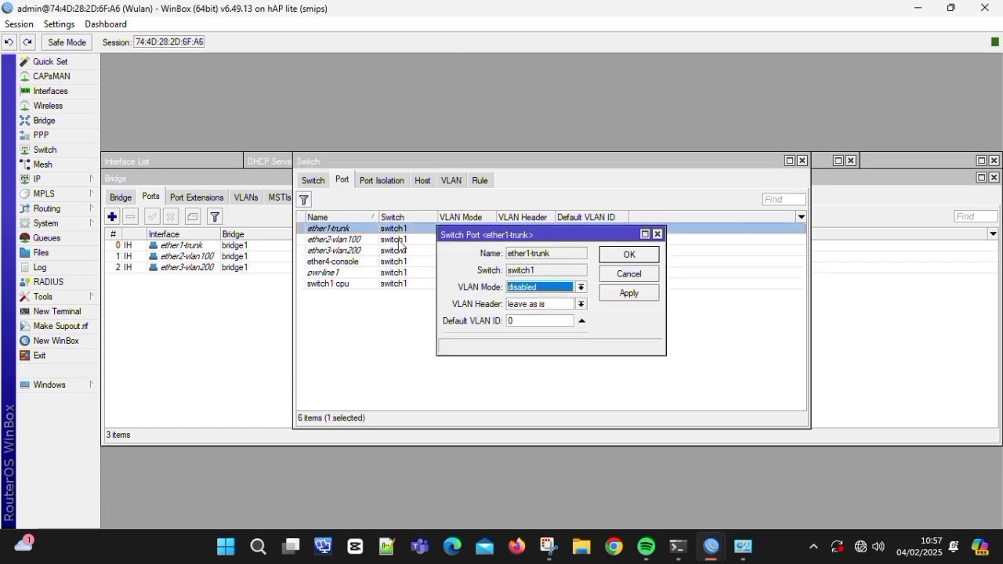
pyautogui.click(516, 288)
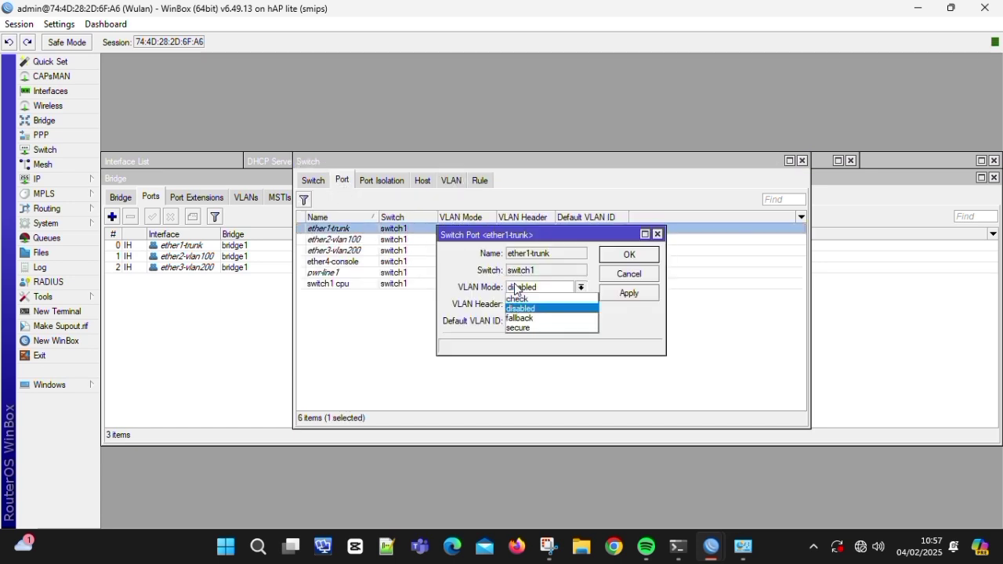
pyautogui.click(525, 327)
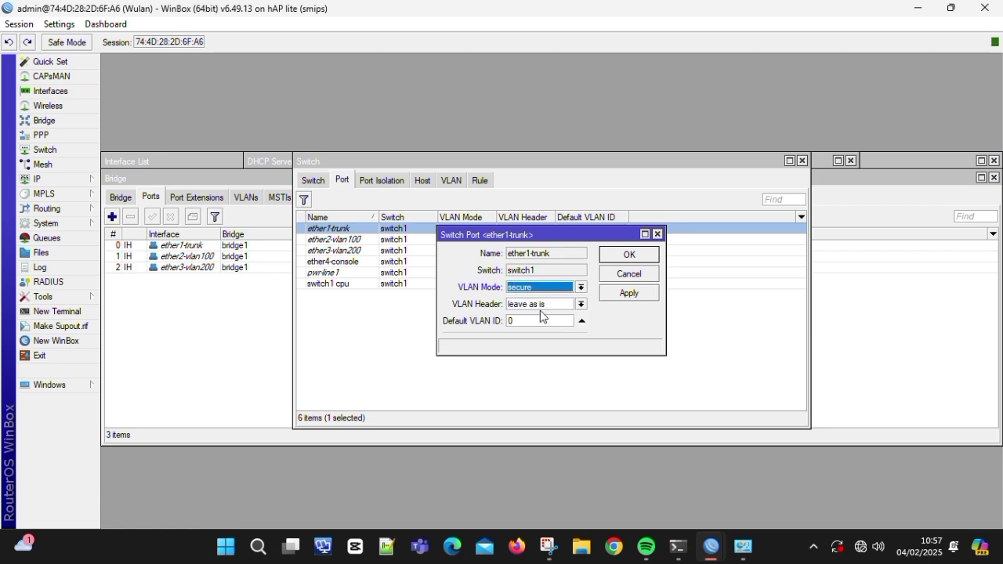
pyautogui.click(551, 307)
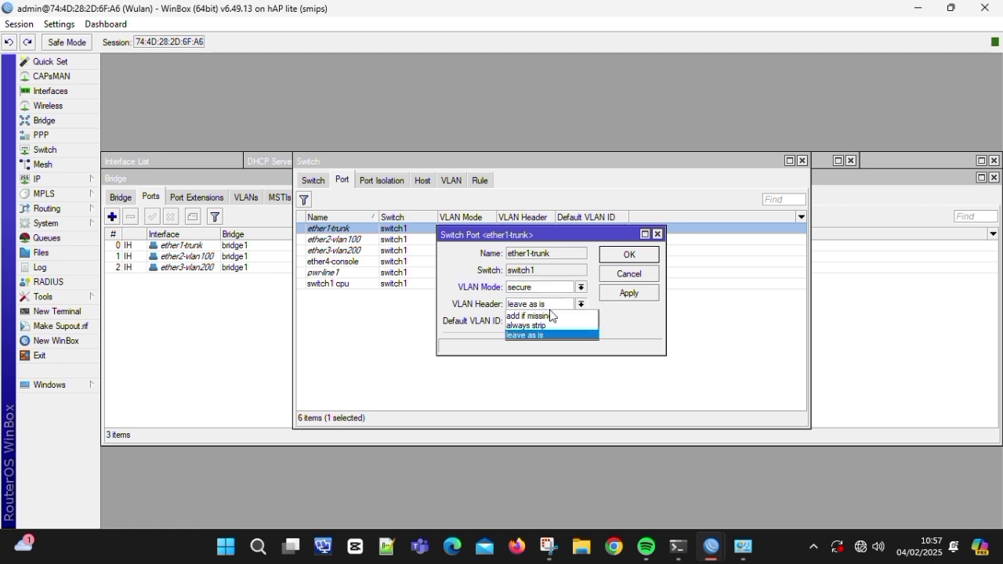
pyautogui.click(555, 315)
pyautogui.click(611, 293)
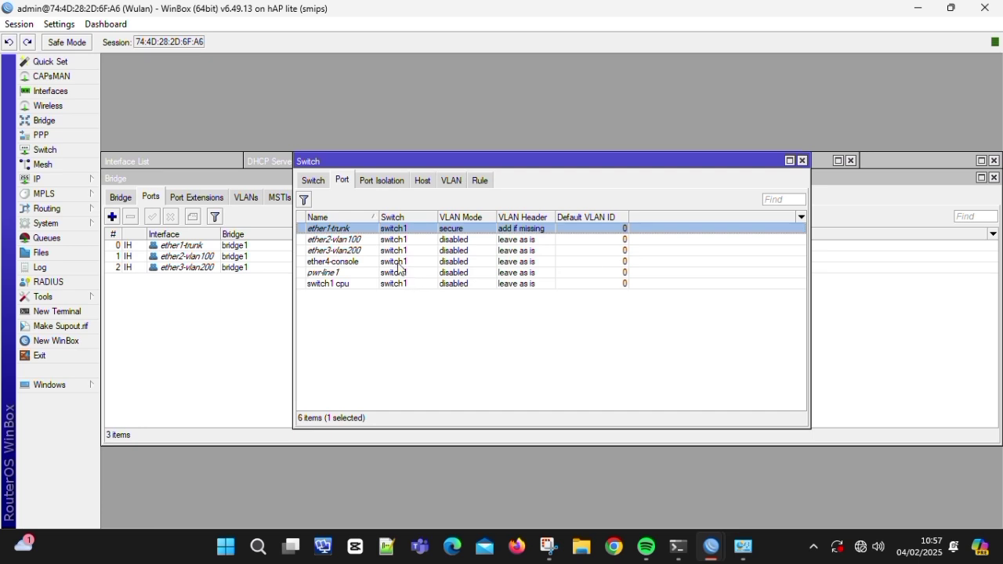
# - Set ether2-vlan100 to VLAN mode secure, always strip, default VLAN ID 100
pyautogui.doubleClick(406, 240)
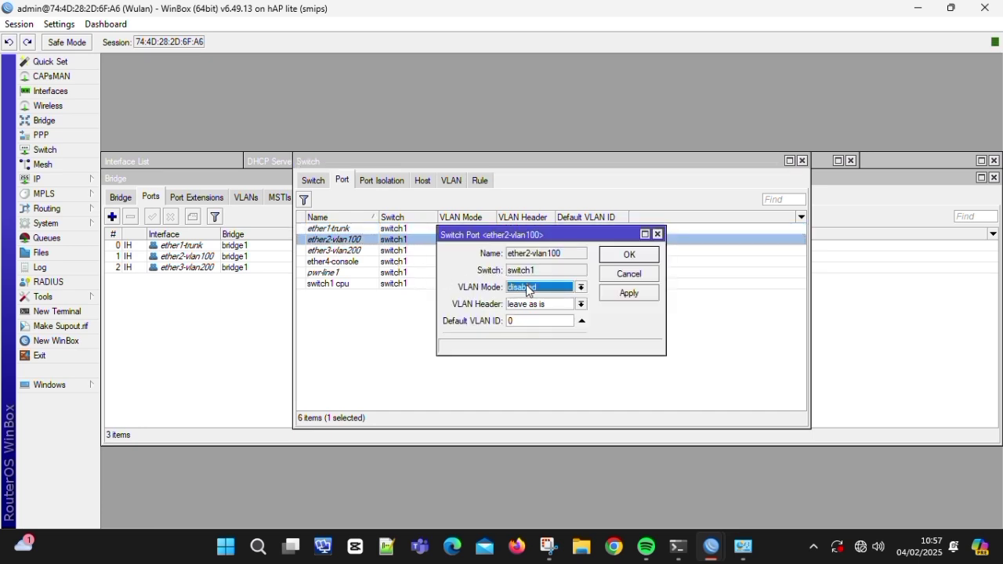
pyautogui.click(529, 288)
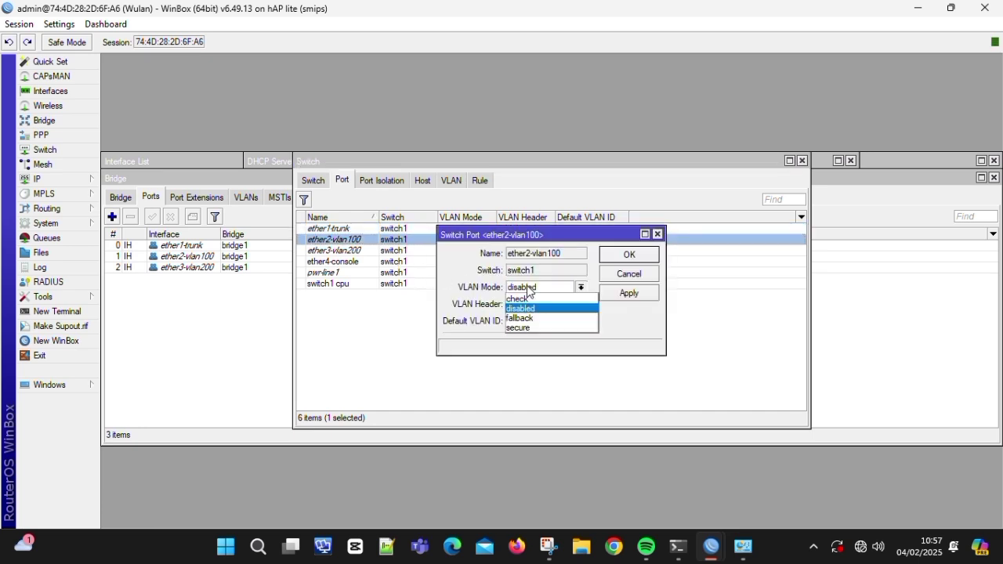
pyautogui.click(531, 327)
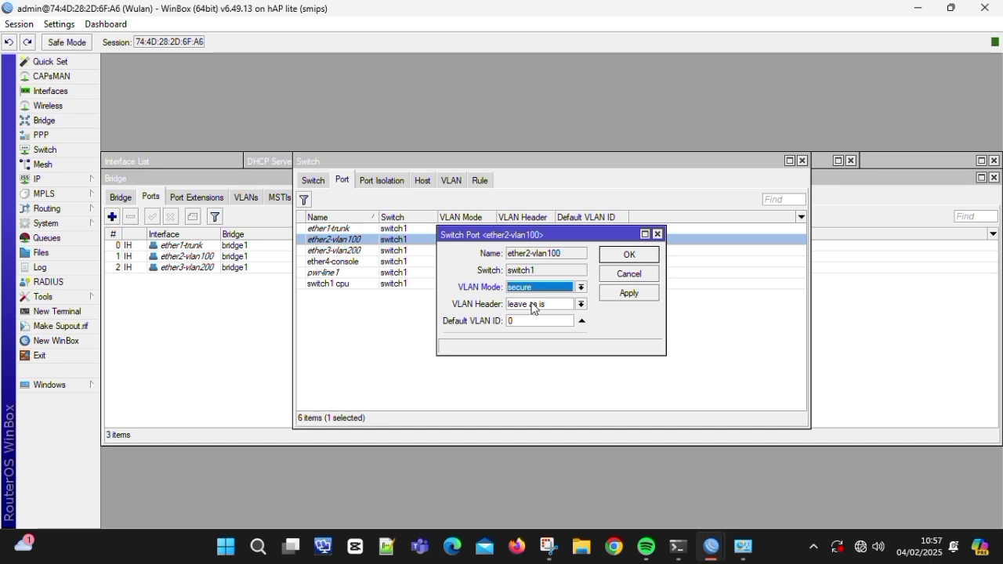
pyautogui.click(532, 305)
pyautogui.click(533, 325)
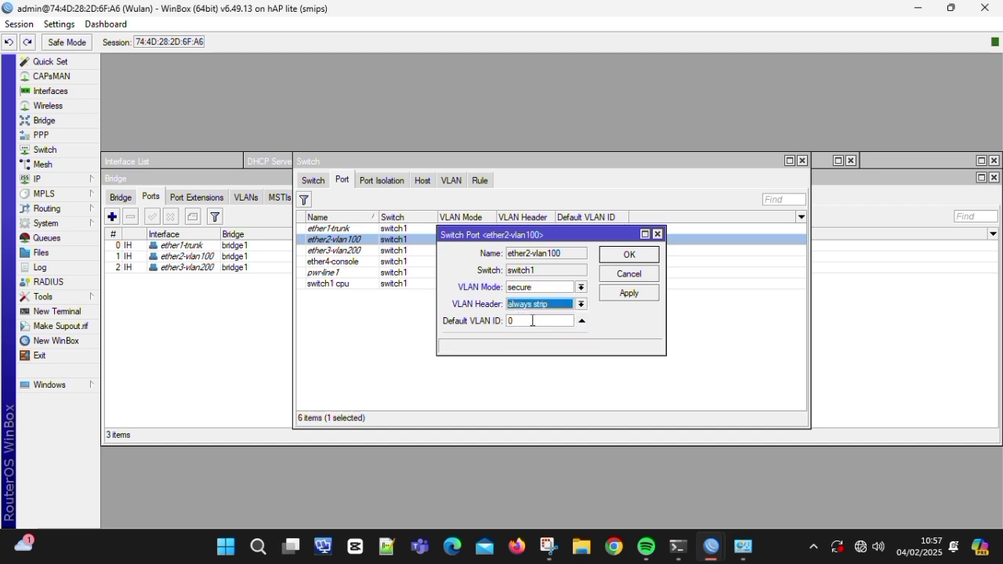
pyautogui.click(533, 321)
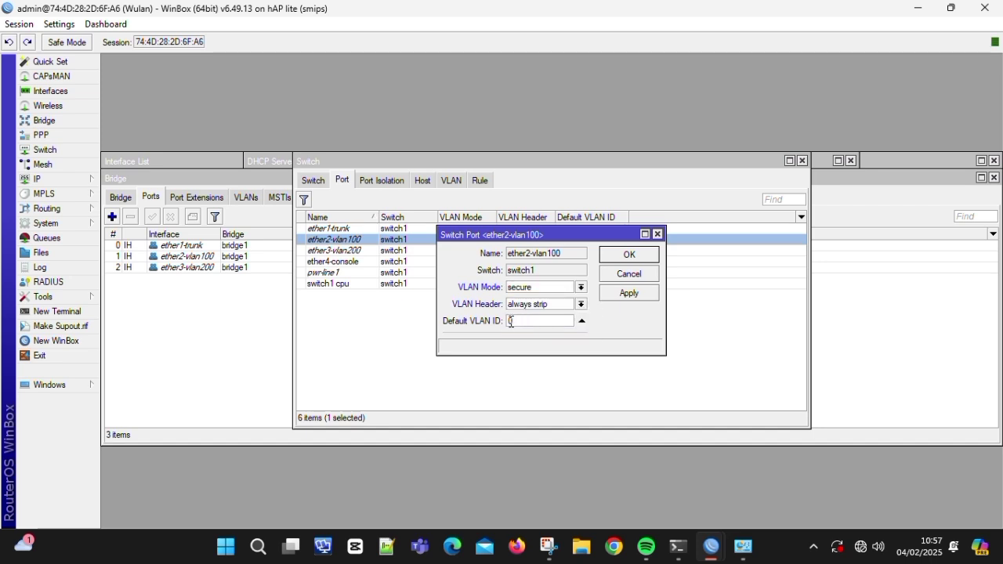
pyautogui.write('100')
pyautogui.click(612, 294)
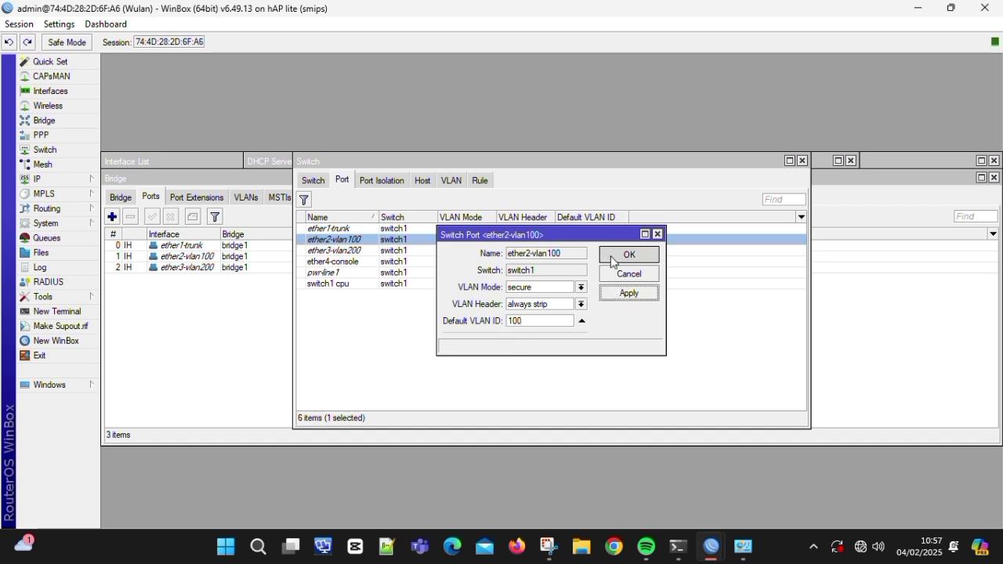
pyautogui.click(612, 255)
# - Set ether3-vlan200 to VLAN mode secure, always strip, default VLAN ID 200
pyautogui.doubleClick(433, 251)
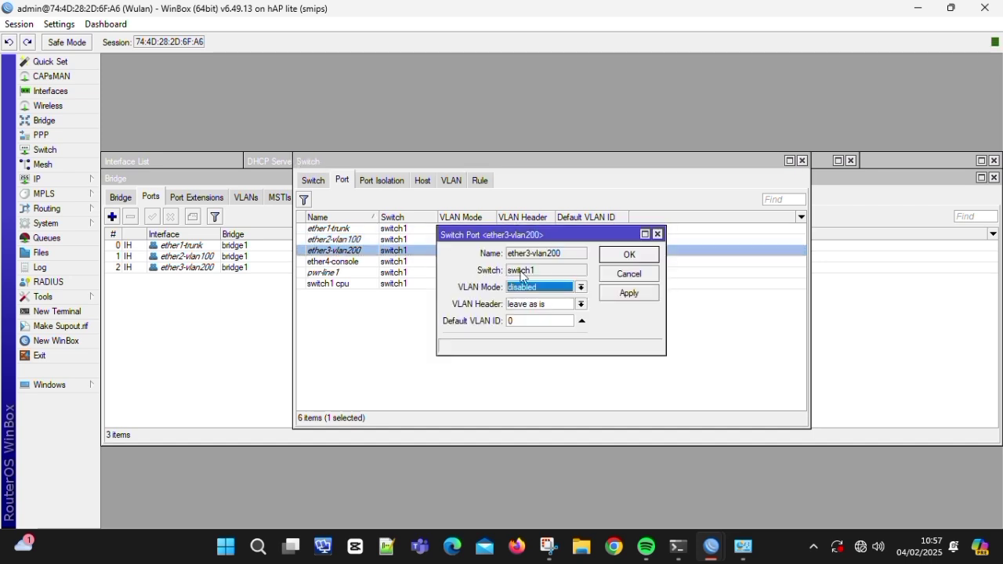
pyautogui.click(559, 287)
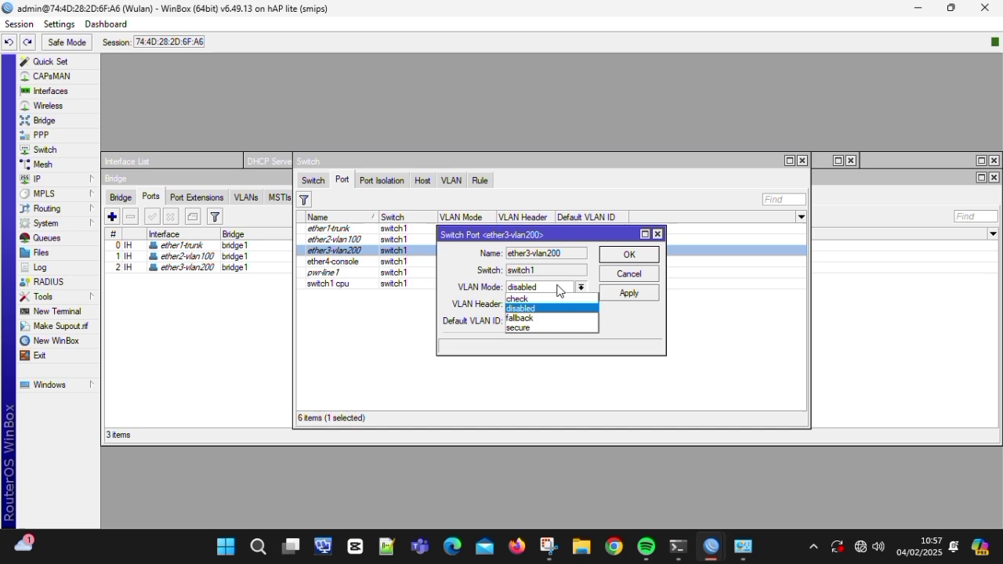
pyautogui.click(555, 328)
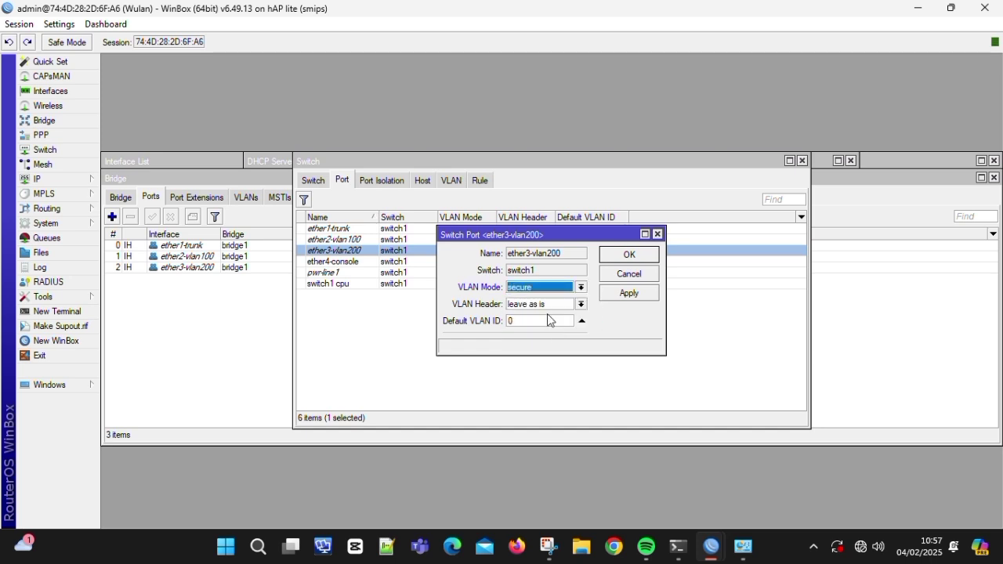
pyautogui.click(550, 304)
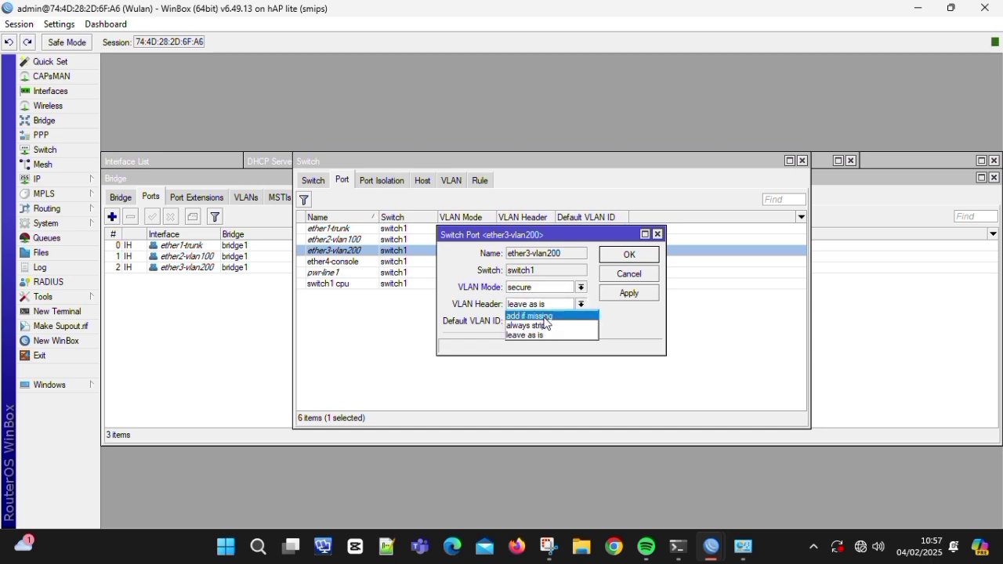
pyautogui.click(547, 325)
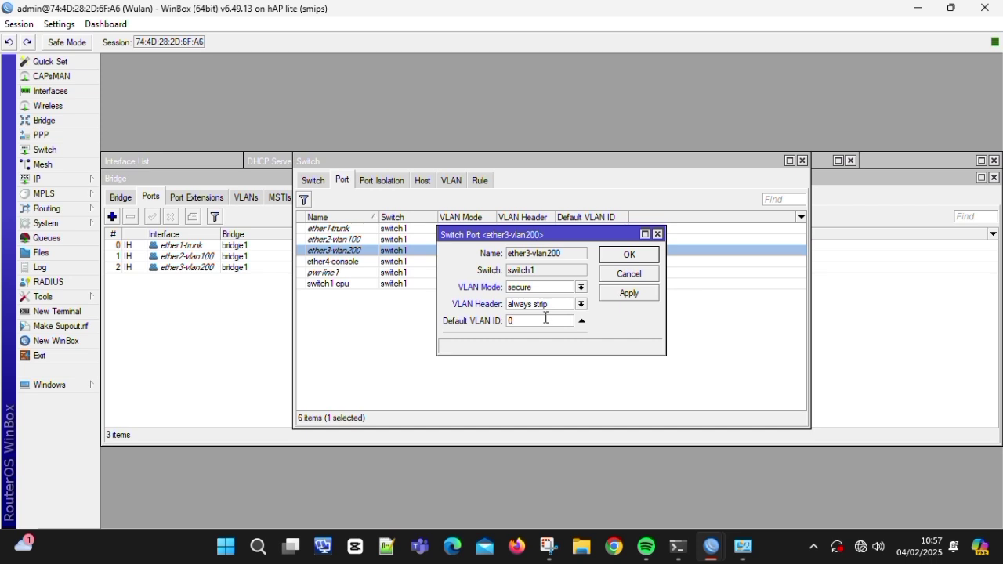
pyautogui.write('200')
pyautogui.click(619, 293)
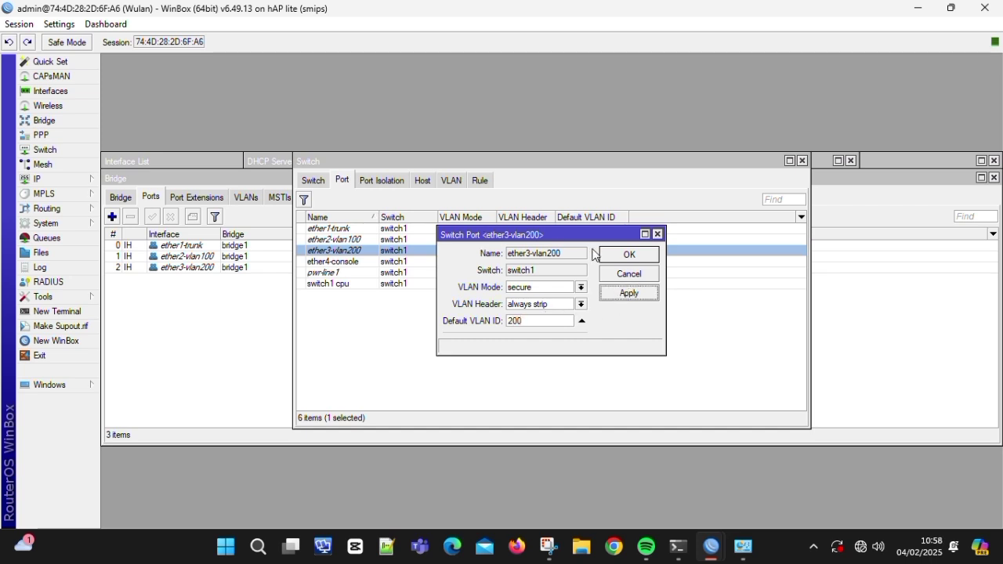
pyautogui.click(654, 256)
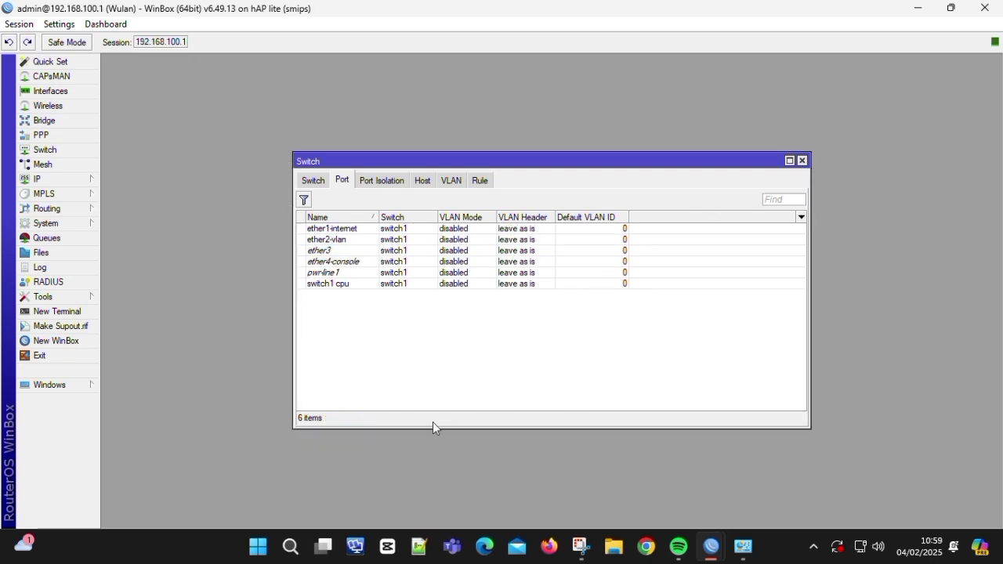
# - Launch Command Prompt from Windows search and maximize it over WinBox
pyautogui.click(288, 549)
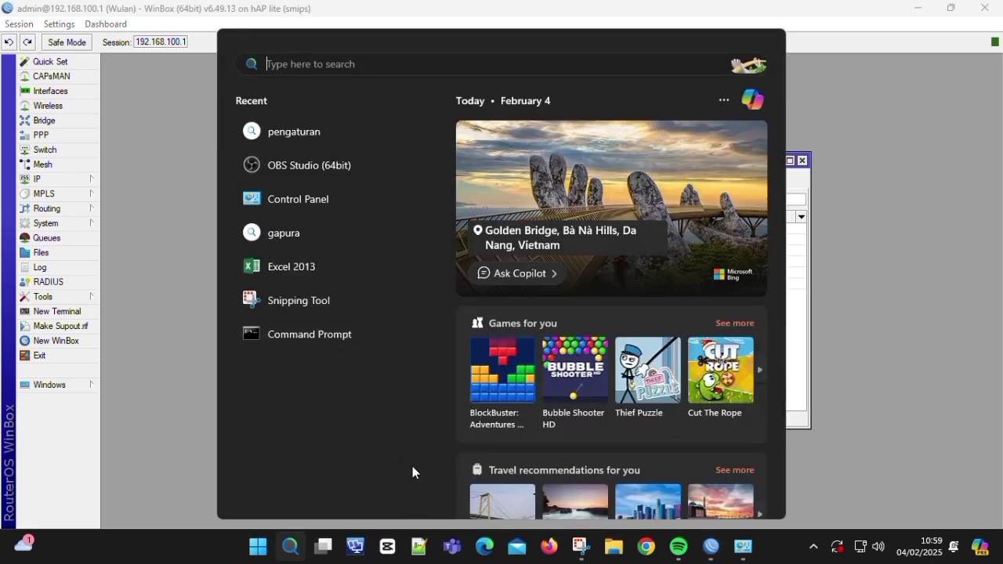
pyautogui.click(311, 339)
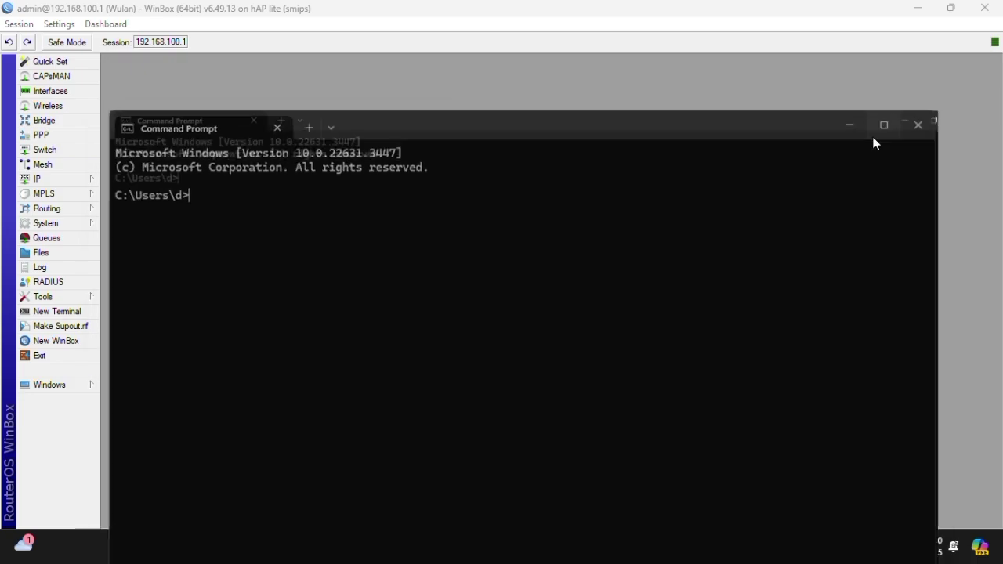
pyautogui.click(875, 139)
# - Run ipconfig to confirm address 192.168.100.254 with gateway 192.168.100.1, then ping 8.8.8.8
pyautogui.write('ipconfig')
pyautogui.press('Return')
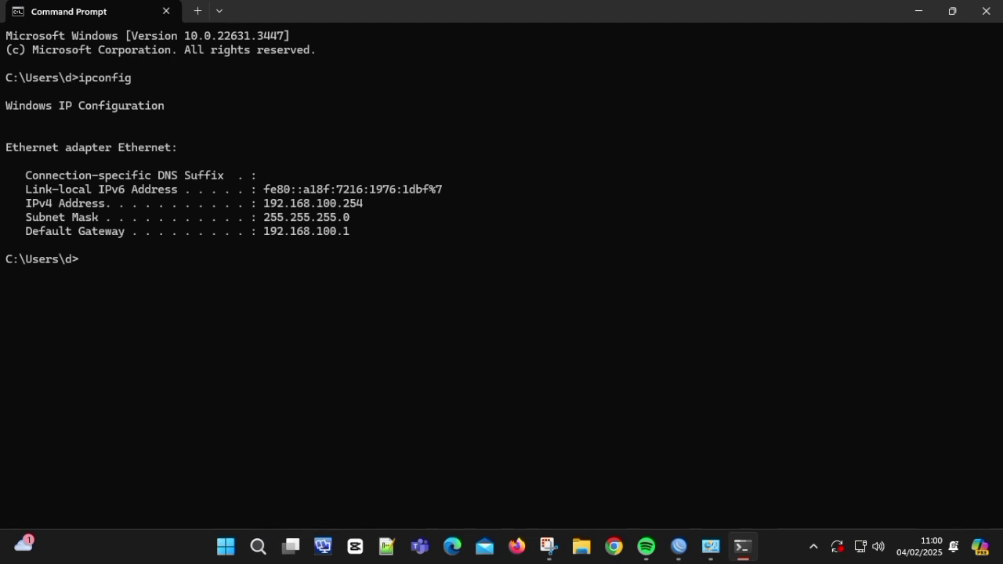
pyautogui.write('ping 8.8.8.9')
pyautogui.press('BackSpace')
pyautogui.write('8')
pyautogui.press('Return')
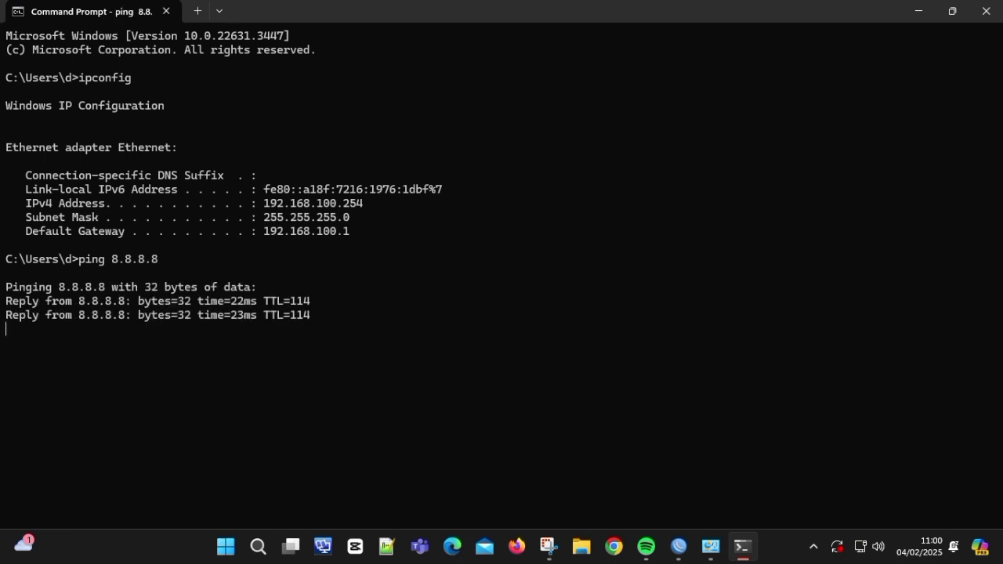